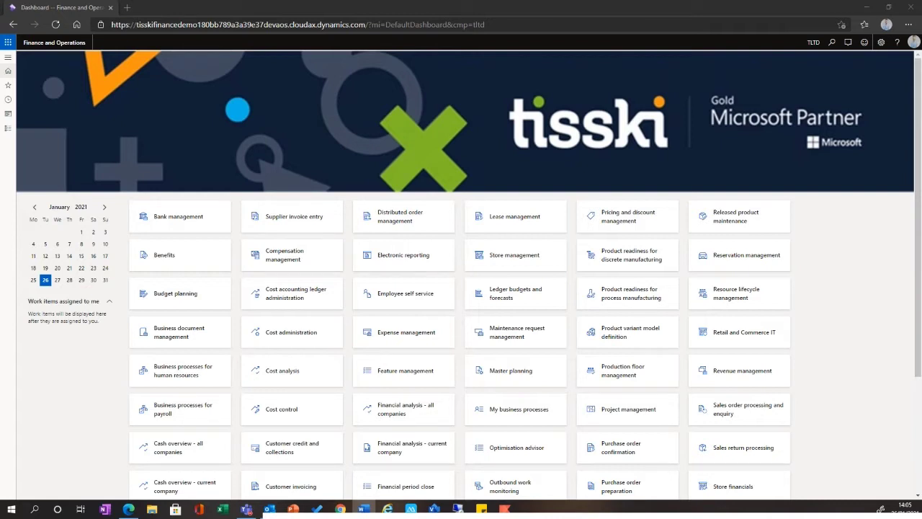
# Examine the navigation pane's favourites and its full list of modules from the dashboard
pyautogui.click(814, 44)
pyautogui.click(9, 59)
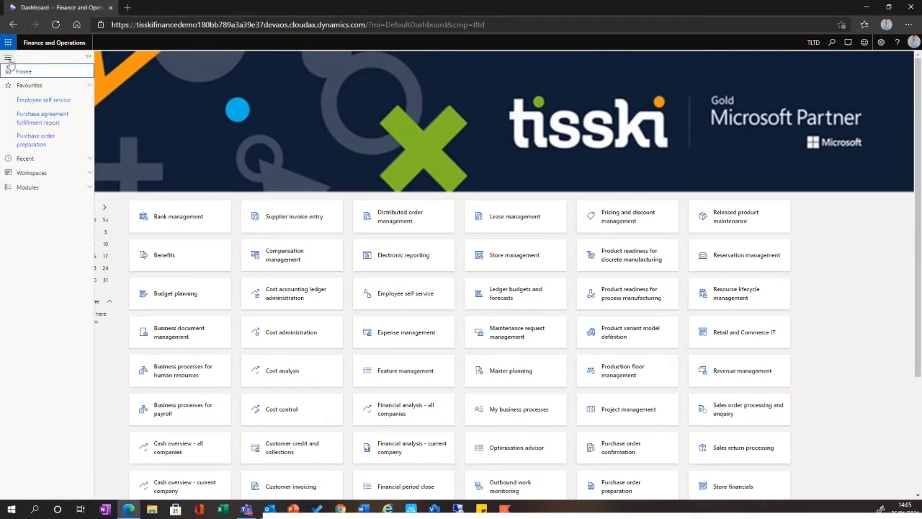
pyautogui.click(32, 87)
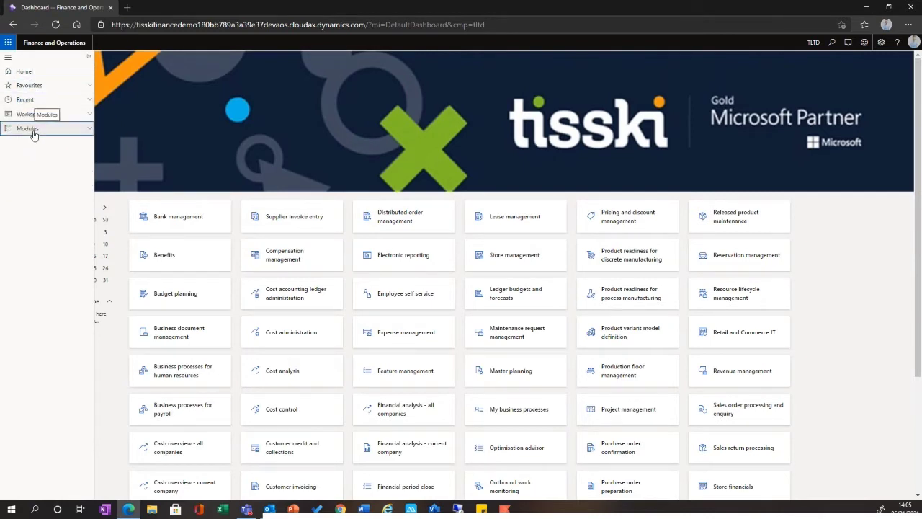
pyautogui.click(31, 129)
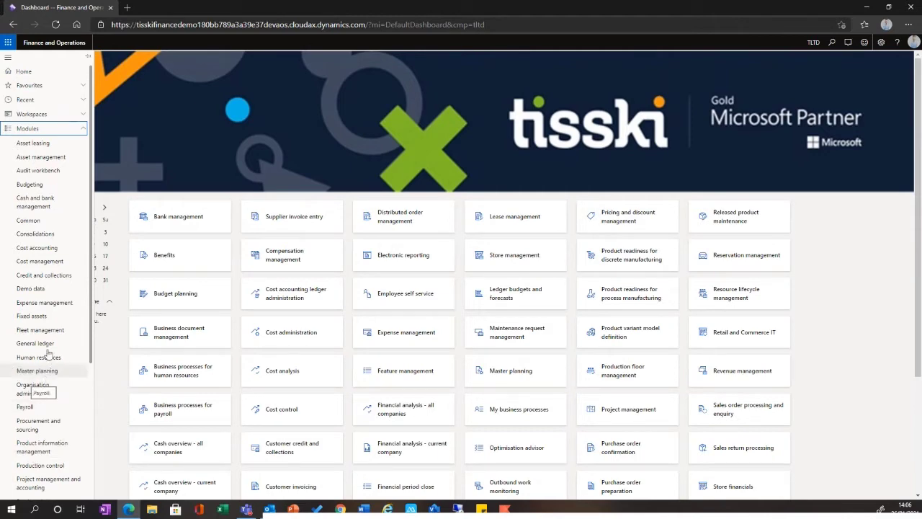
pyautogui.scroll(-2, 46, 263)
pyautogui.scroll(3, 43, 216)
pyautogui.click(40, 128)
pyautogui.click(115, 163)
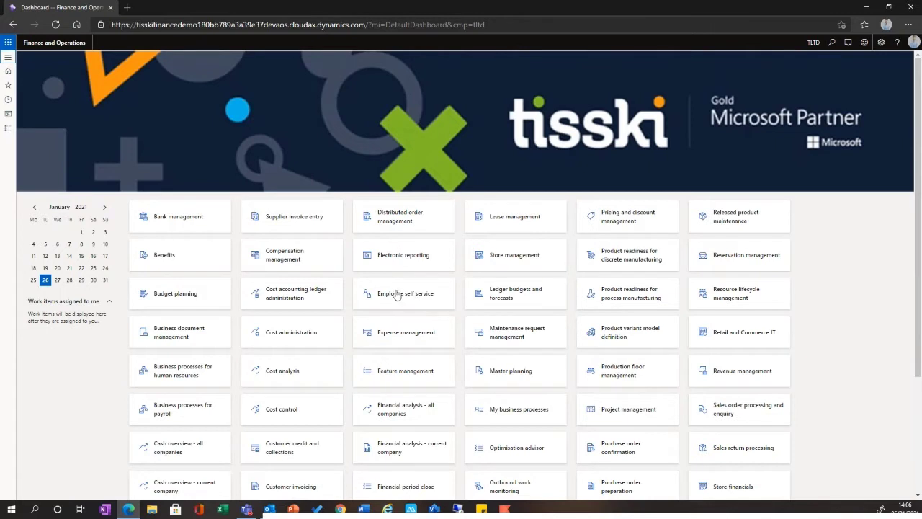
# Go to the Employee self service workspace, view the team information, and open the list of own open requisitions
pyautogui.click(360, 306)
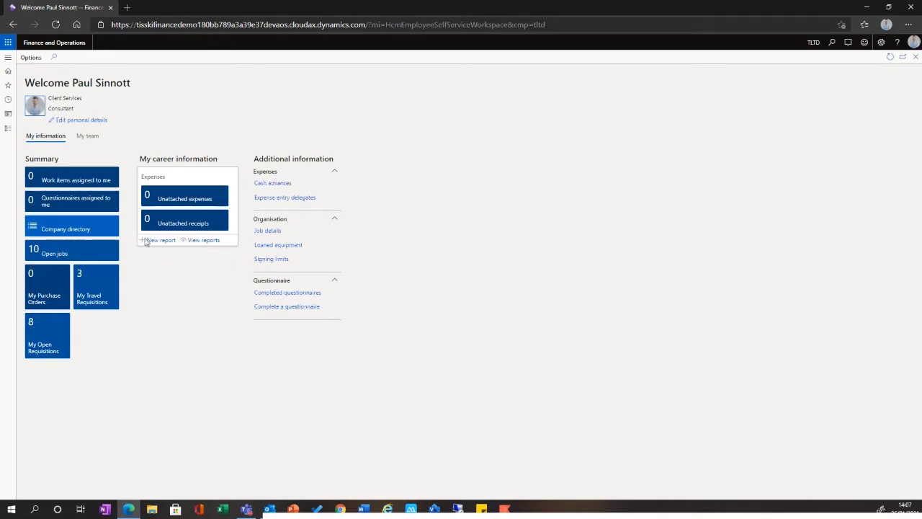
pyautogui.click(87, 136)
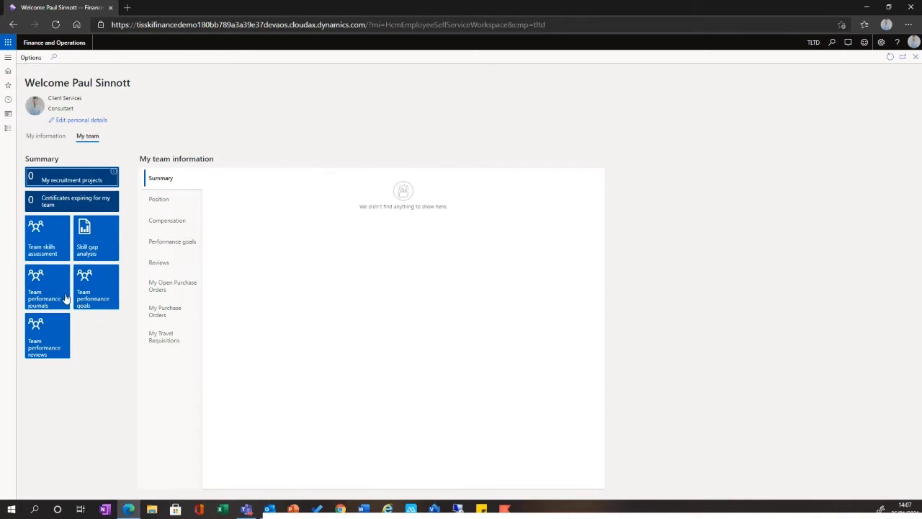
pyautogui.click(46, 136)
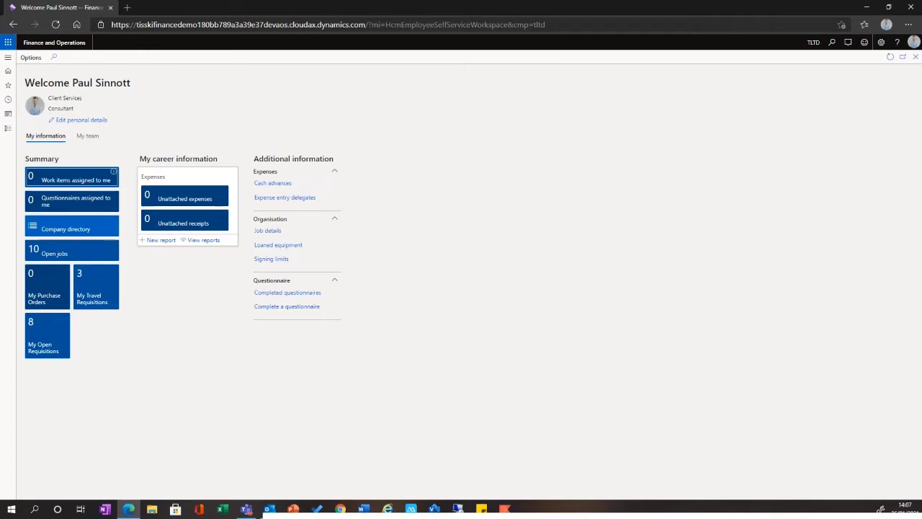
pyautogui.click(63, 344)
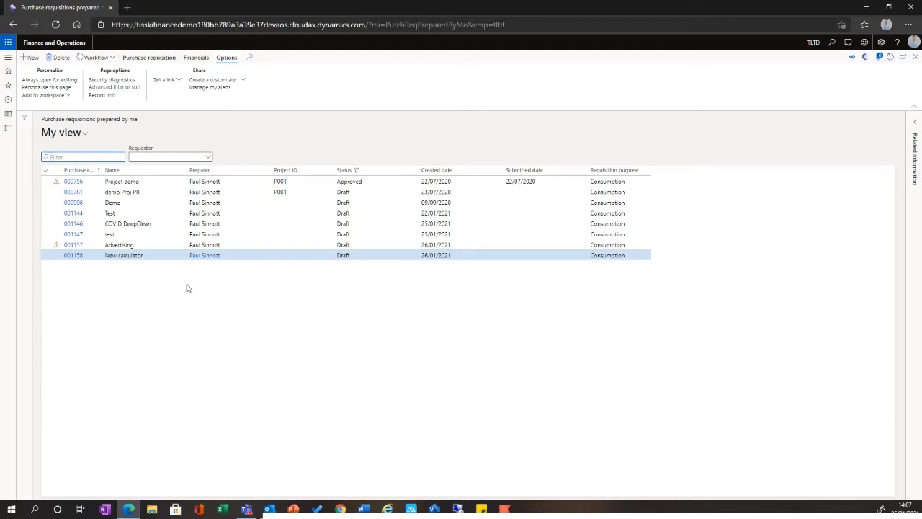
# Create a purchase requisition named "Covid Safety Training" with a requested date of 27/01/2021
pyautogui.click(30, 58)
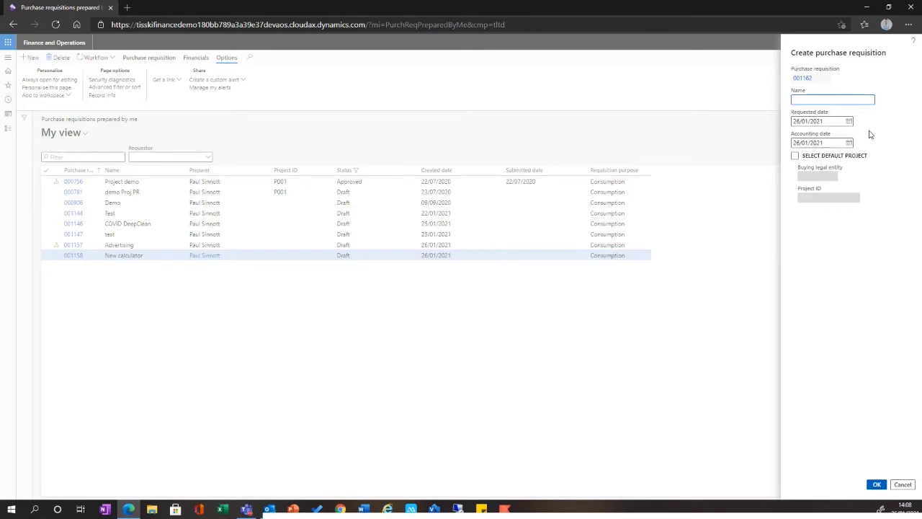
pyautogui.write('Covid Safety Traingng')
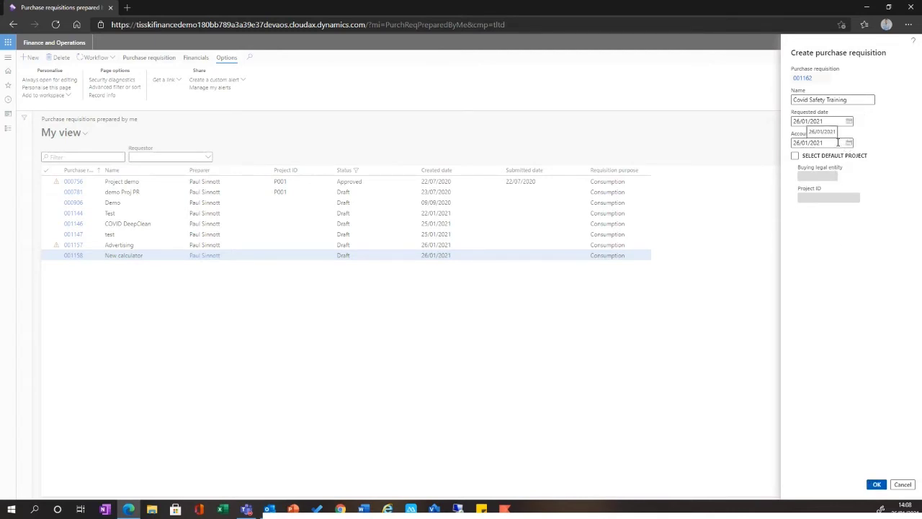
pyautogui.click(849, 123)
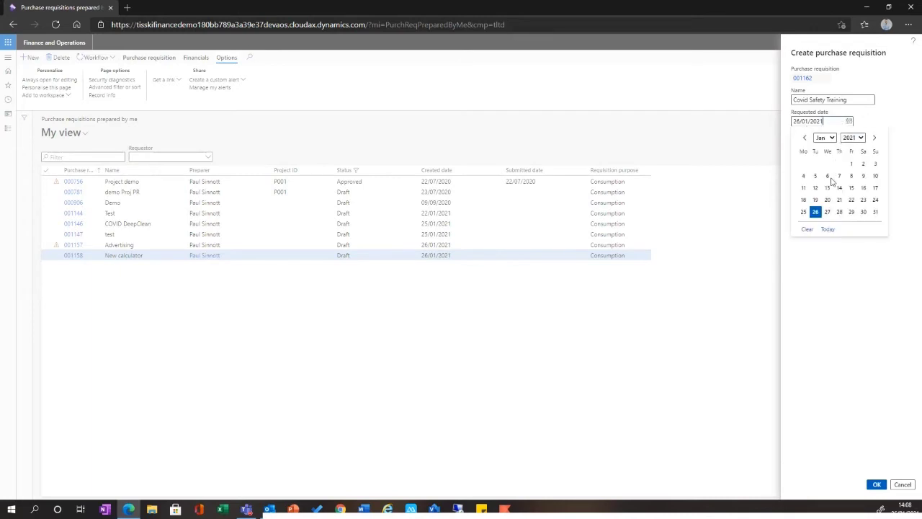
pyautogui.click(828, 214)
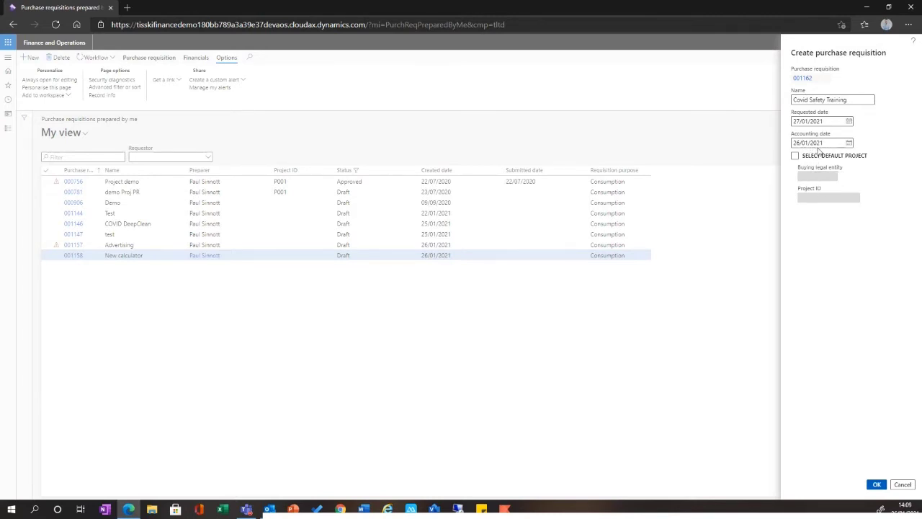
pyautogui.click(877, 484)
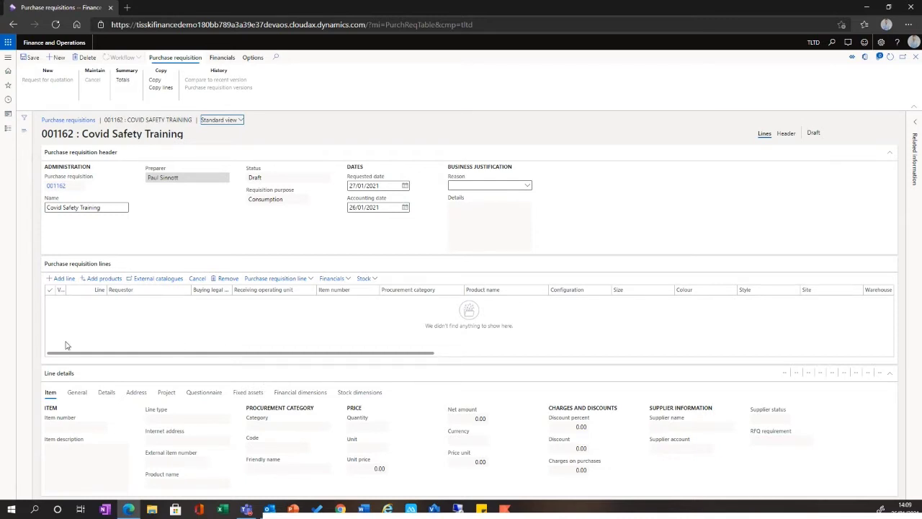
# Add a requisition line and assign it the Training procurement category under WORKPLACE SERVICES
pyautogui.click(62, 279)
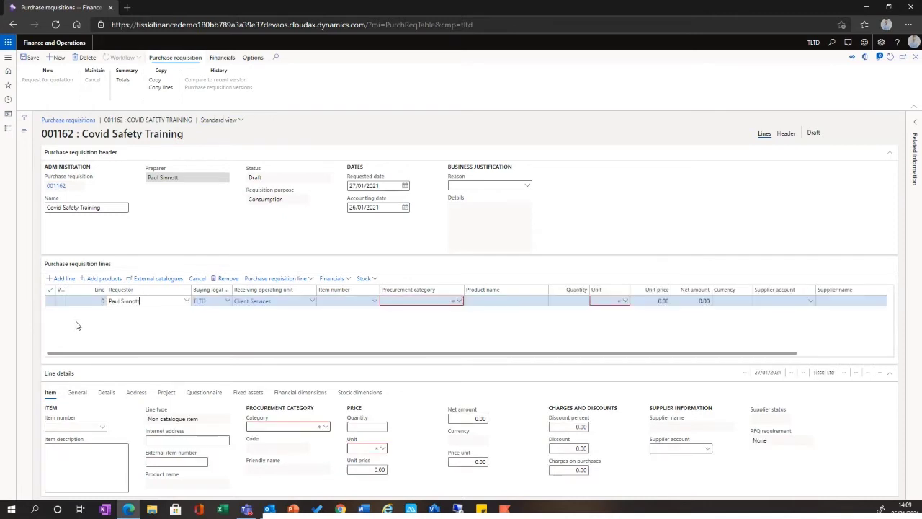
pyautogui.click(448, 301)
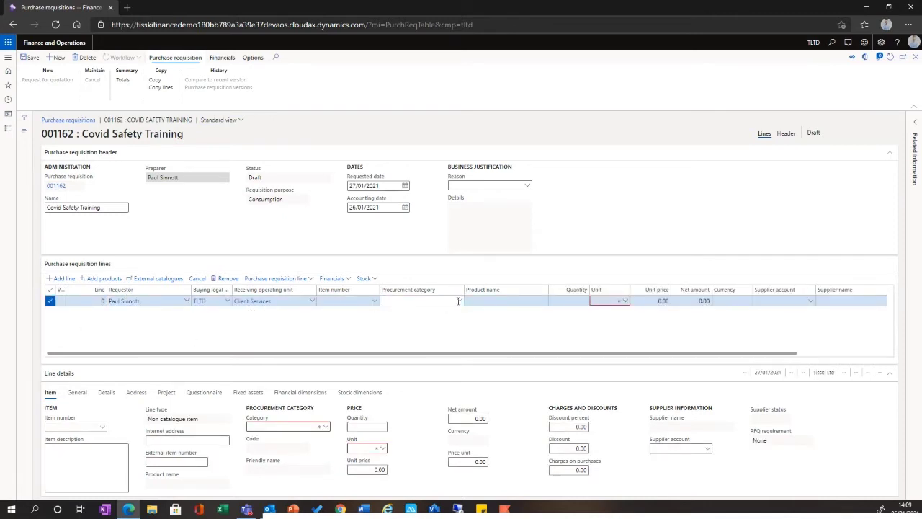
pyautogui.click(459, 301)
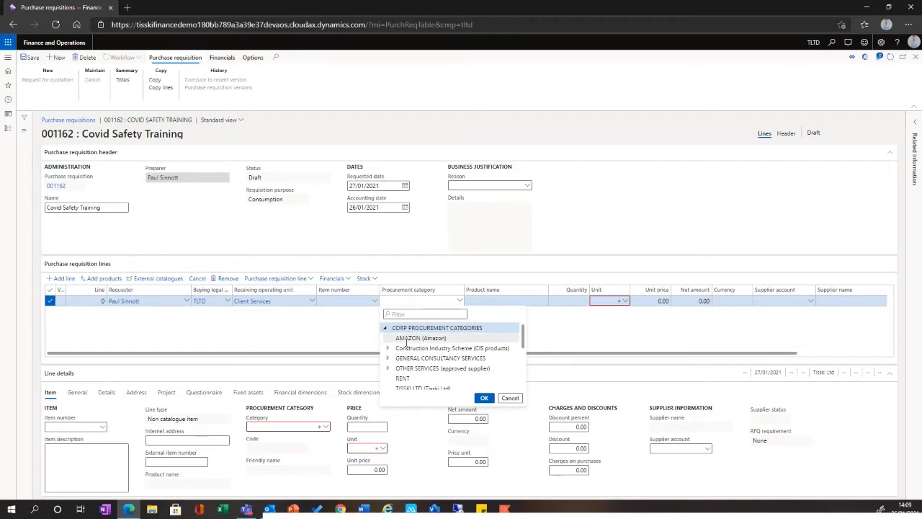
pyautogui.scroll(-8, 405, 369)
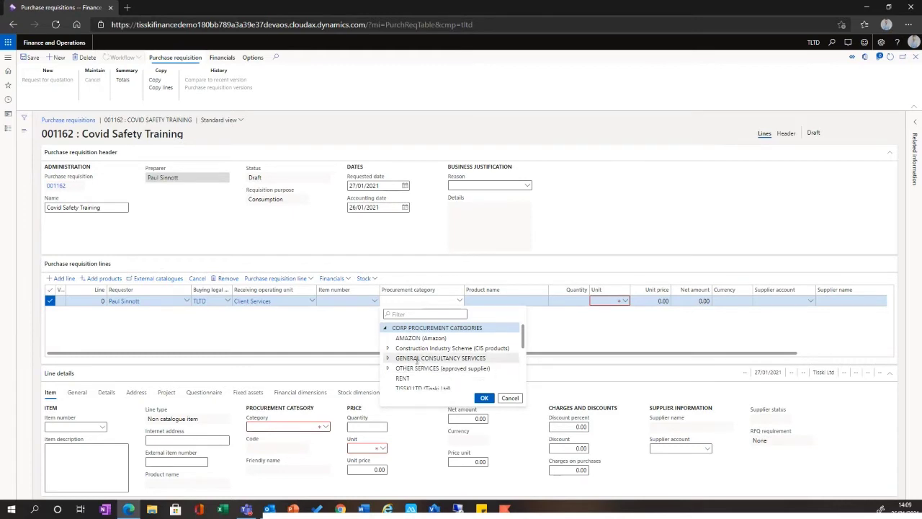
pyautogui.scroll(-2, 418, 373)
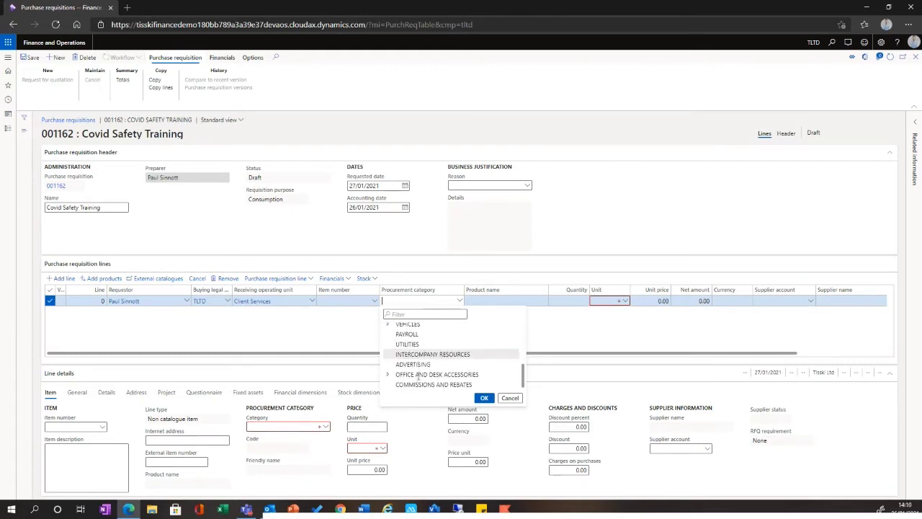
pyautogui.scroll(4, 414, 366)
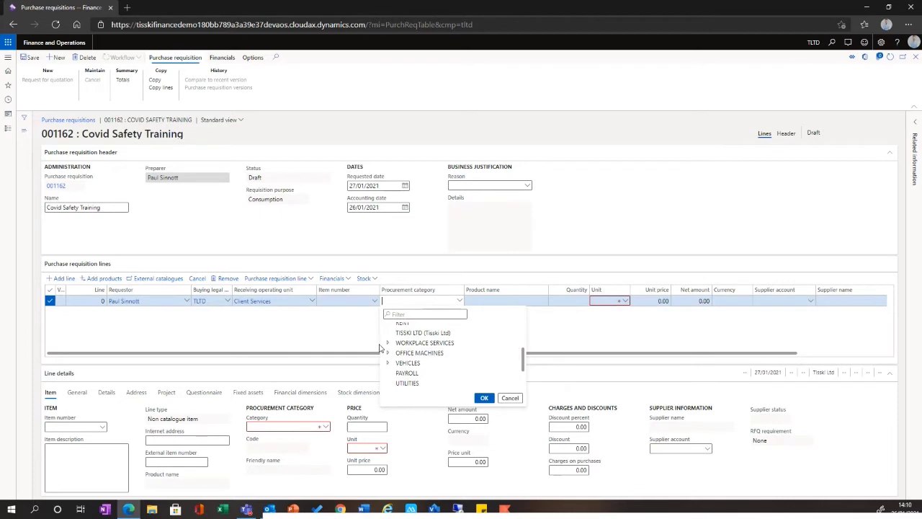
pyautogui.click(389, 343)
pyautogui.click(412, 362)
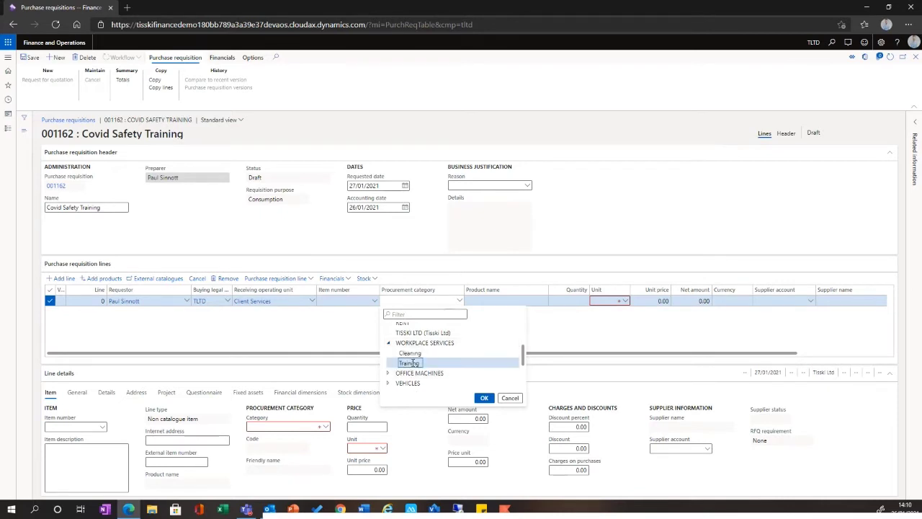
pyautogui.click(481, 398)
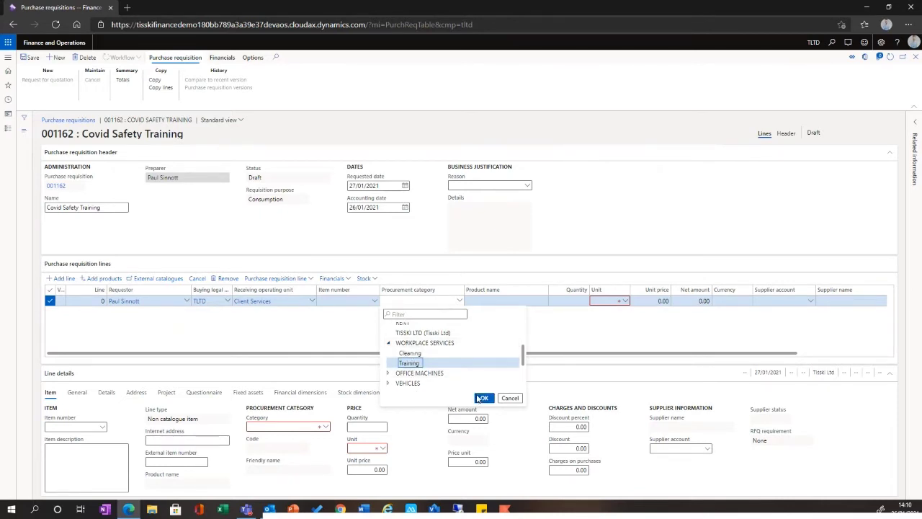
# Set the line's product name to "COVID Safety Training" and its quantity to 1
pyautogui.click(477, 301)
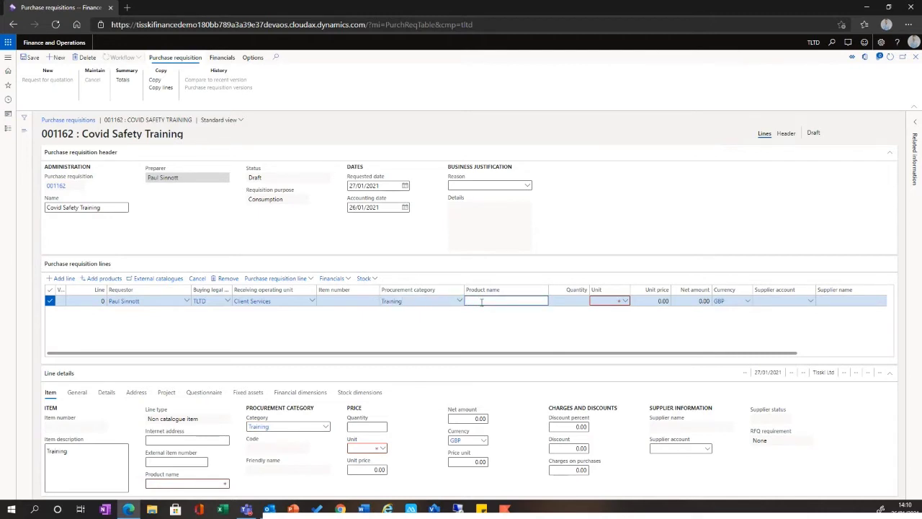
pyautogui.write('Co')
pyautogui.write('OVID')
pyautogui.write(' Safety Trainin')
pyautogui.press('BackSpace')
pyautogui.press('BackSpace')
pyautogui.press('BackSpace')
pyautogui.press('BackSpace')
pyautogui.write('raining')
pyautogui.press('Tab')
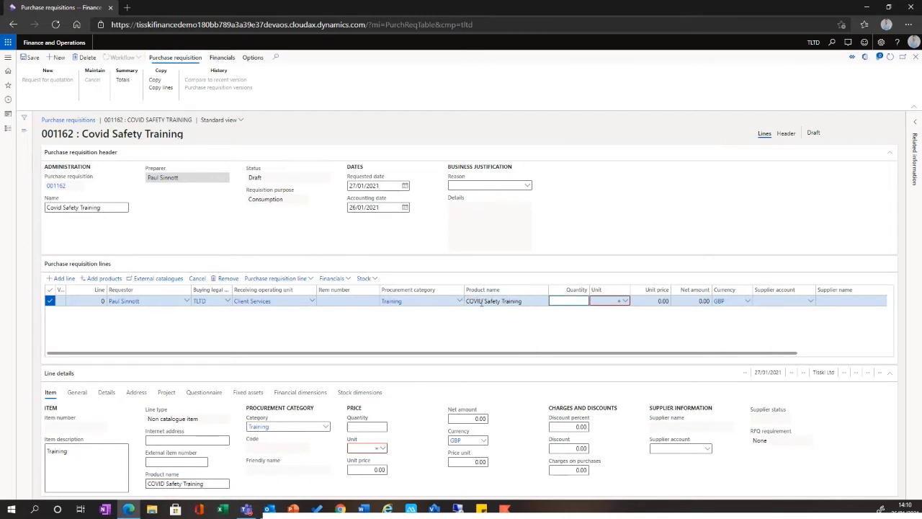
pyautogui.write('1')
pyautogui.press('Tab')
pyautogui.press('Tab')
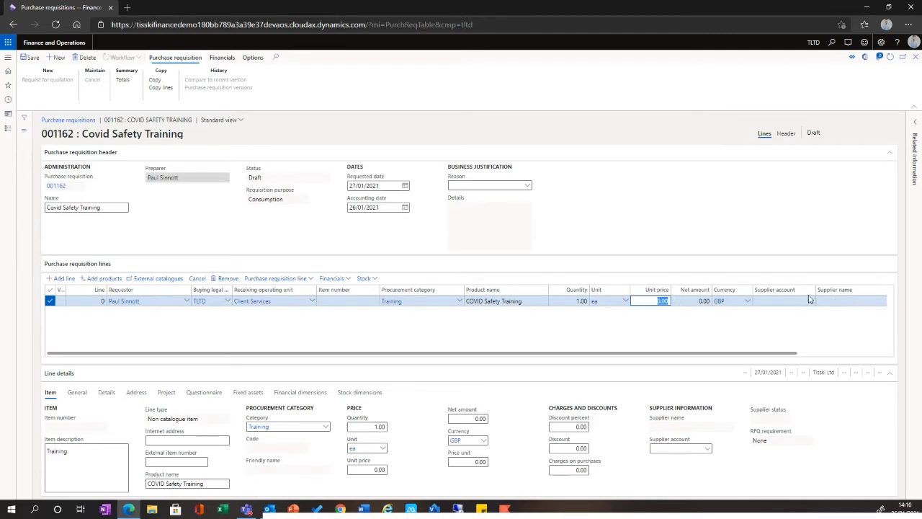
# Check the line's delivery address and financial dimensions, then save the requisition and submit it to the workflow
pyautogui.click(136, 392)
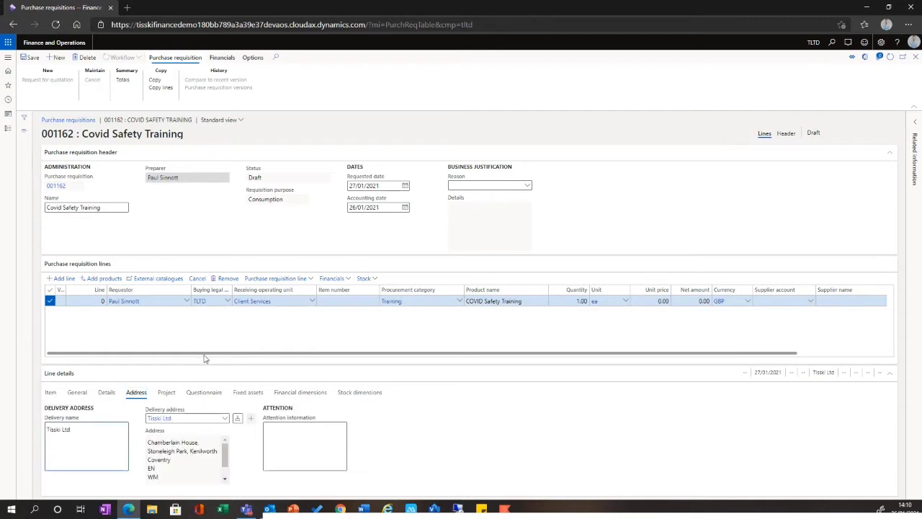
pyautogui.click(281, 394)
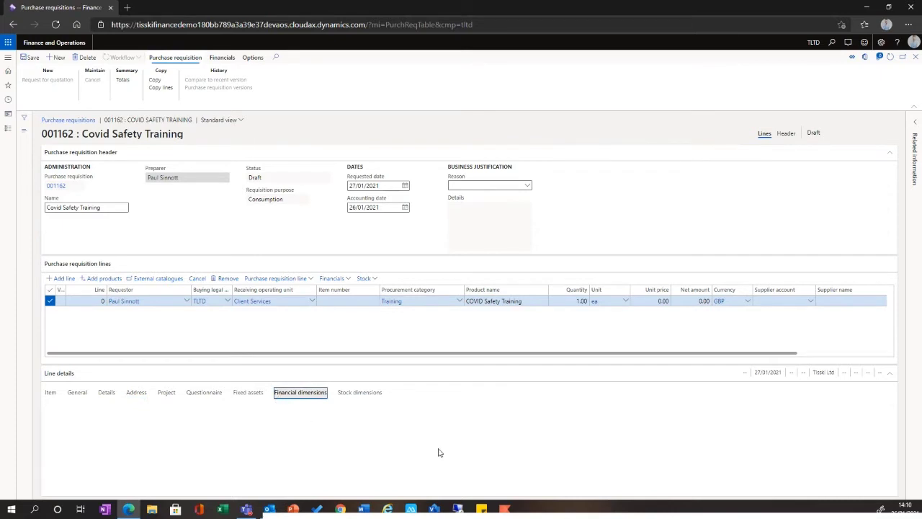
pyautogui.scroll(-1, 249, 438)
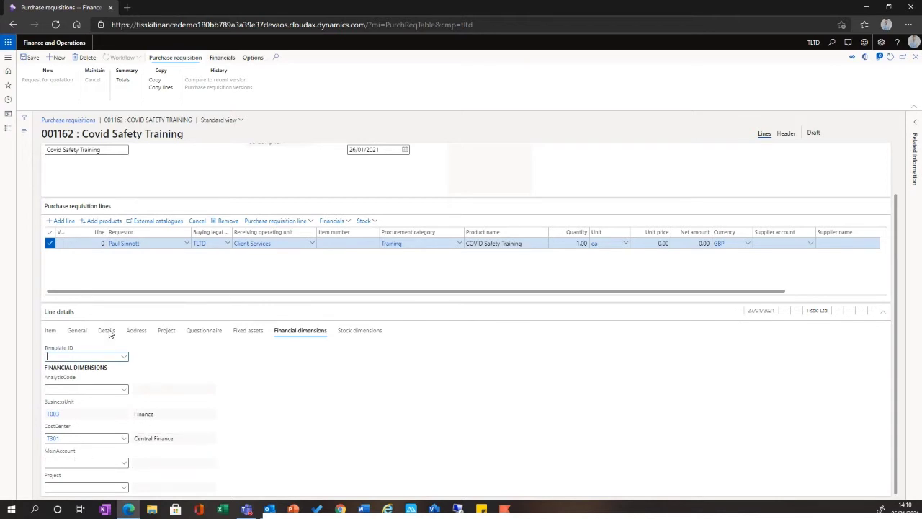
pyautogui.scroll(2, 432, 360)
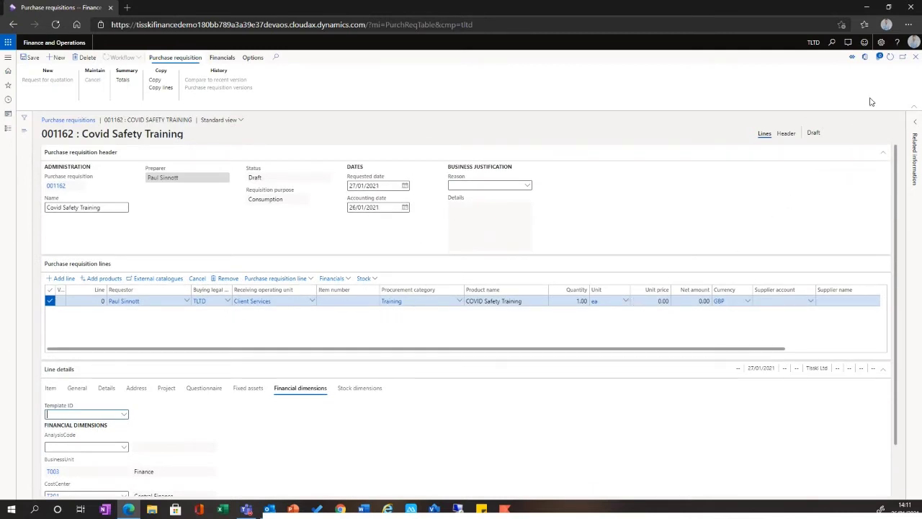
pyautogui.click(31, 59)
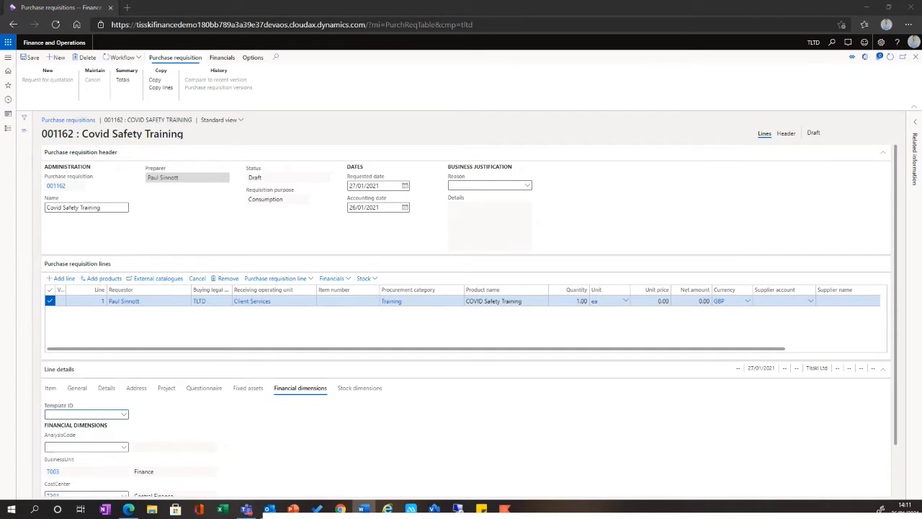
pyautogui.click(124, 57)
pyautogui.click(125, 100)
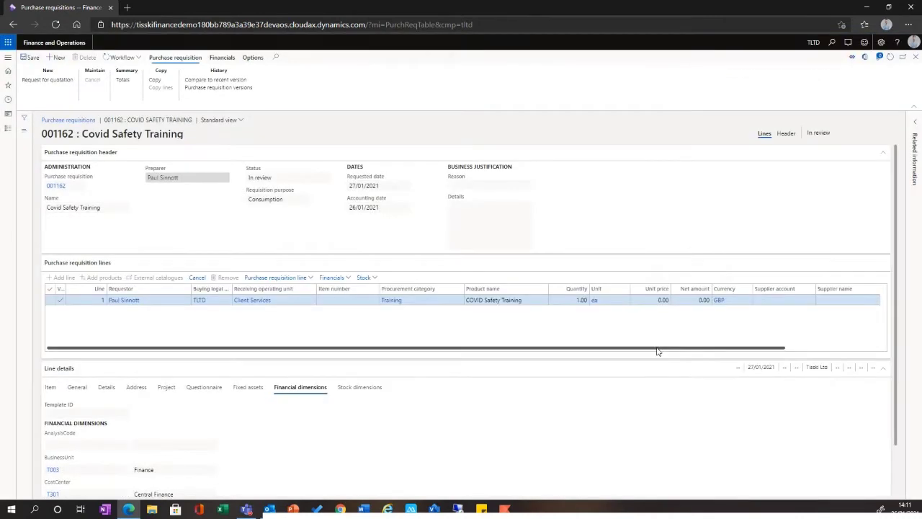
# Refresh the submitted requisition and check its status and available workflow actions
pyautogui.scroll(-1, 305, 302)
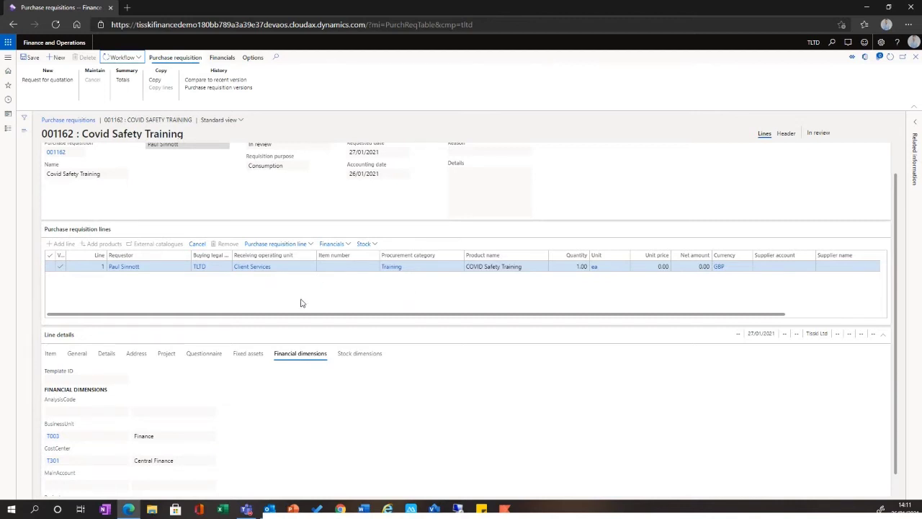
pyautogui.scroll(1, 532, 236)
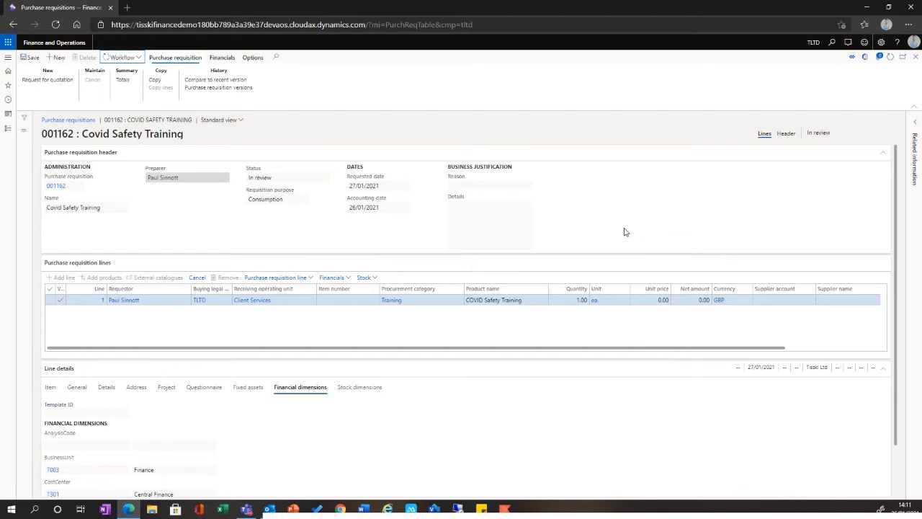
pyautogui.click(891, 58)
pyautogui.click(121, 58)
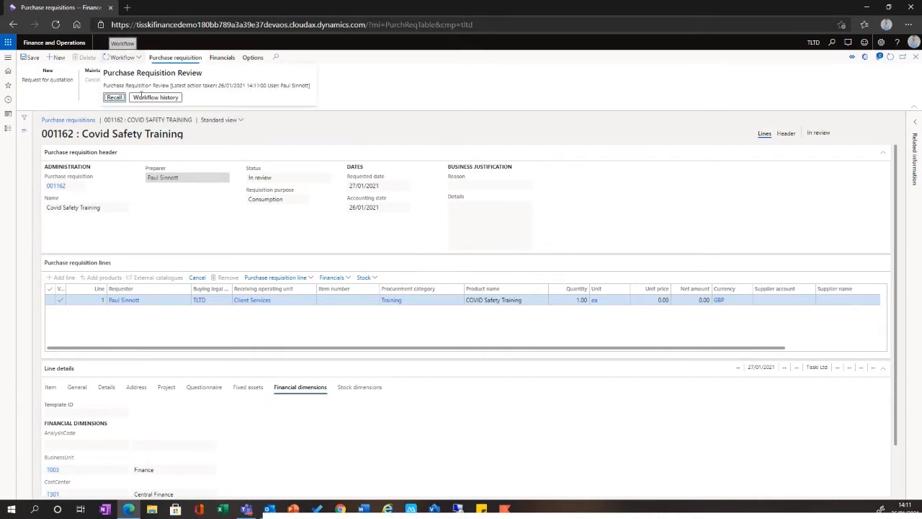
pyautogui.click(520, 109)
pyautogui.click(890, 57)
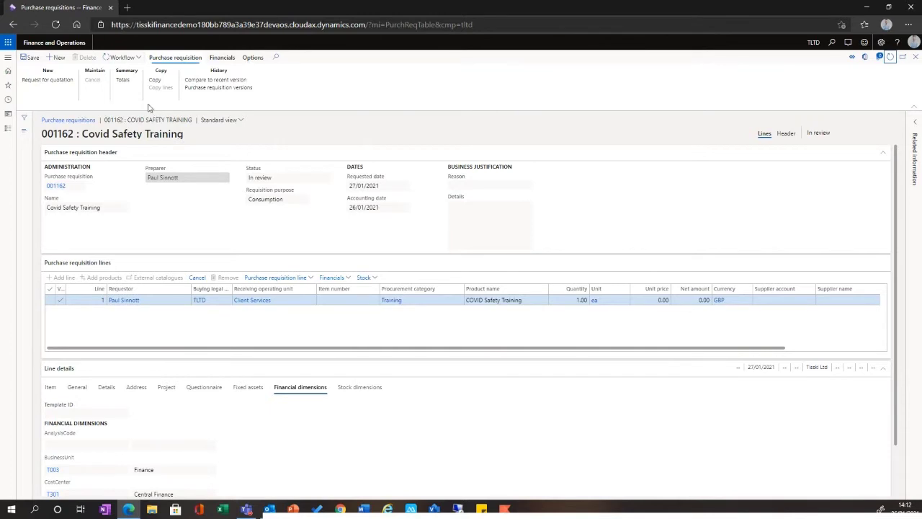
# Open the Covid Safety Training requisition from the work items assigned to me in Employee self service
pyautogui.click(8, 58)
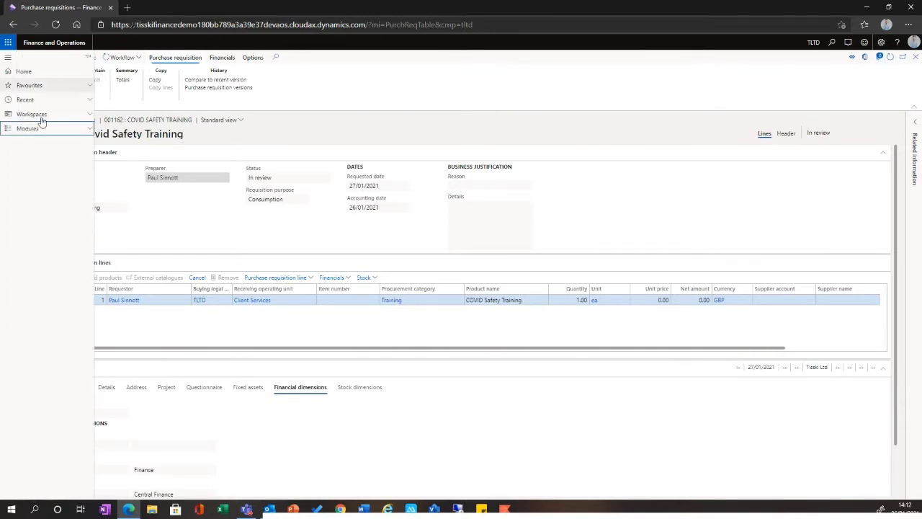
pyautogui.click(38, 85)
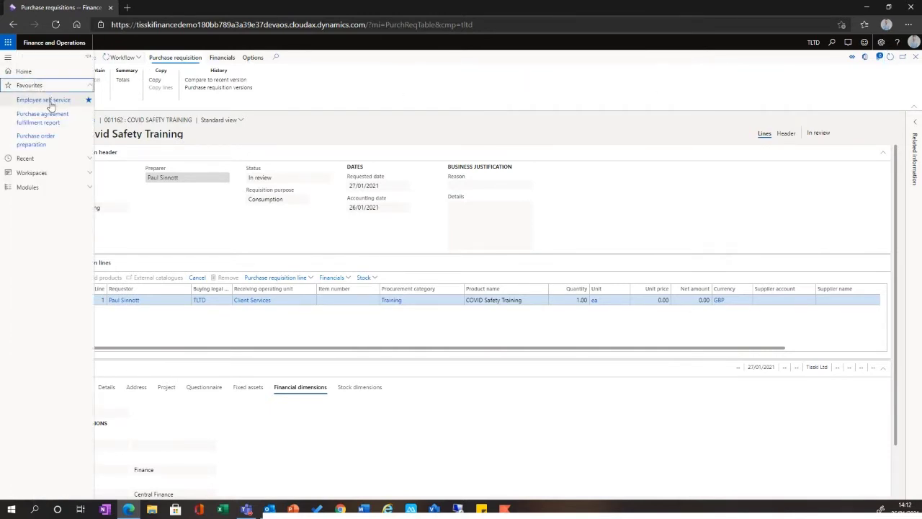
pyautogui.click(43, 102)
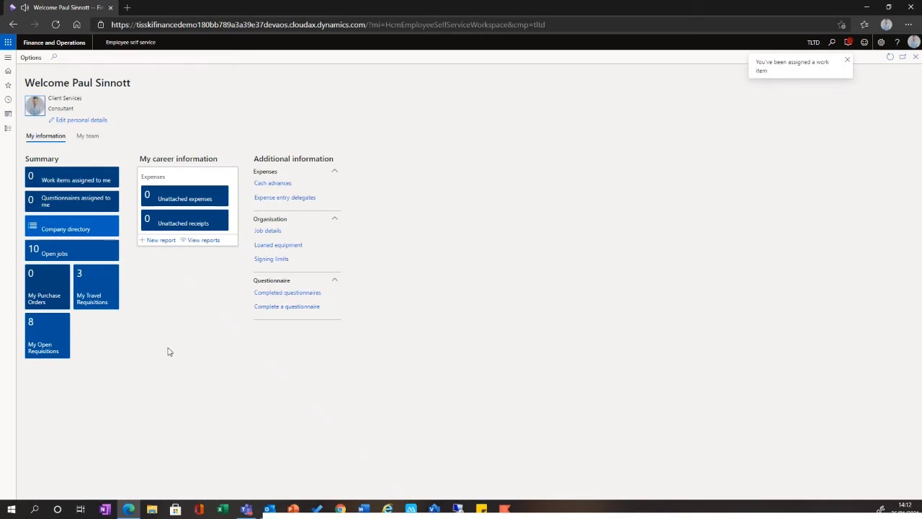
pyautogui.click(110, 179)
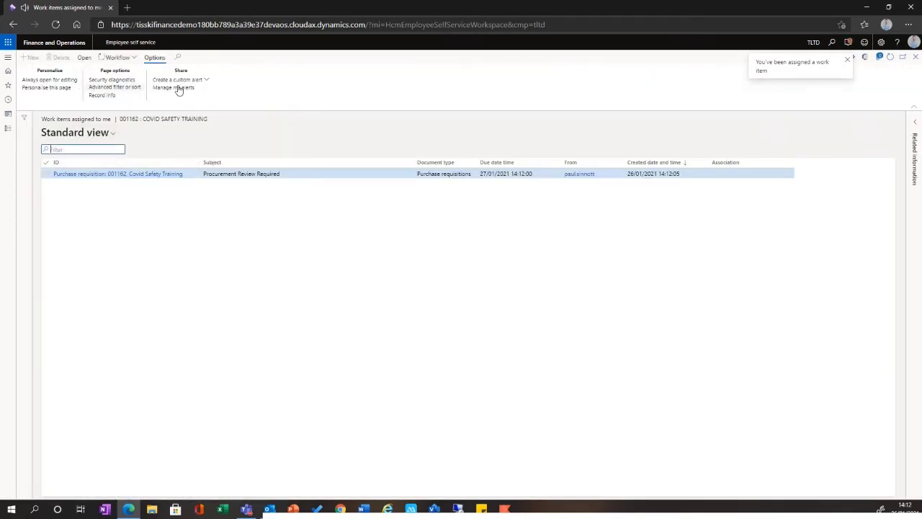
pyautogui.click(13, 25)
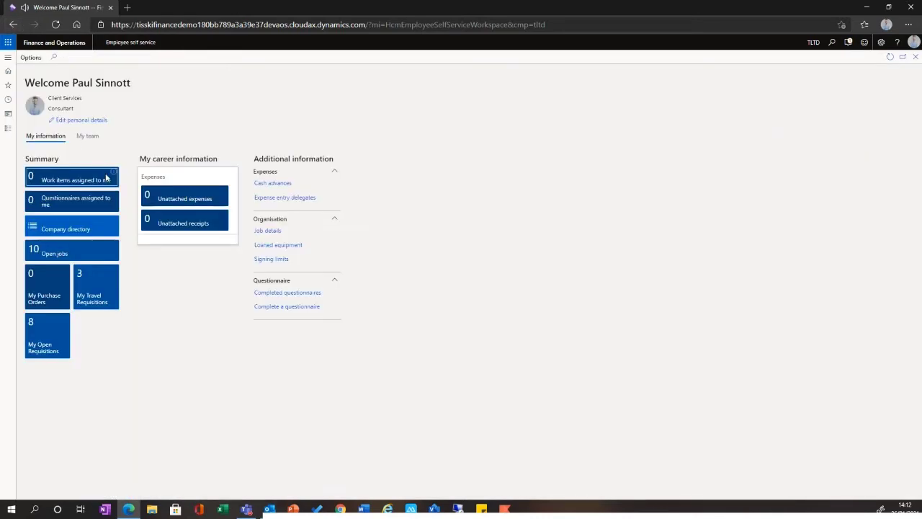
pyautogui.click(141, 198)
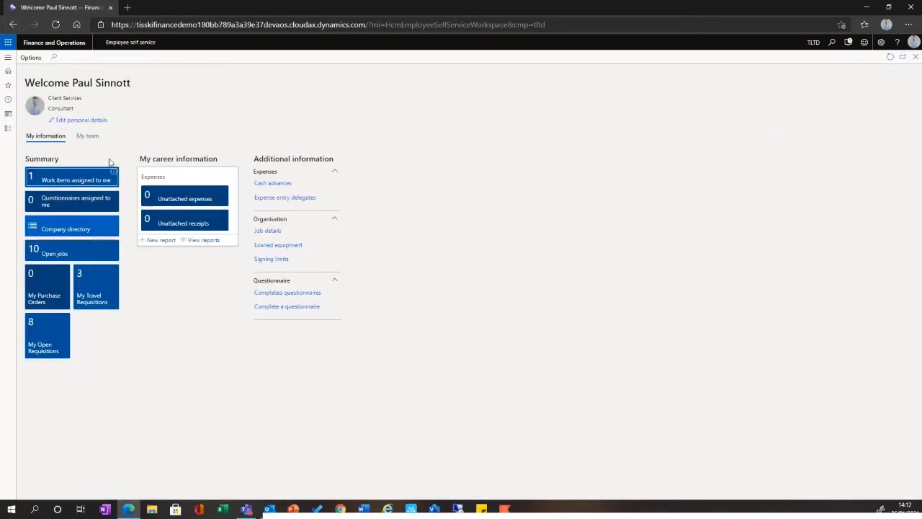
pyautogui.click(65, 184)
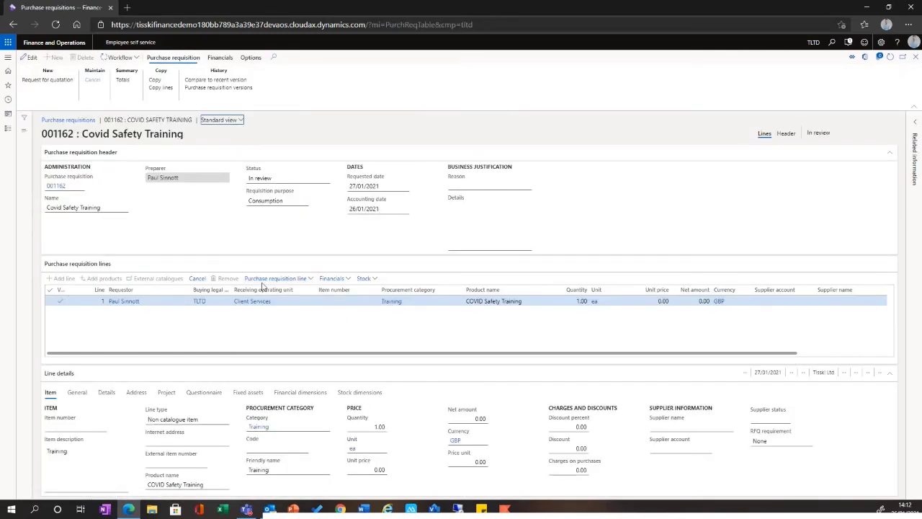
# Make the requisition editable and assign Allsopp & Allsopp as the supplier on the COVID Safety Training line
pyautogui.hscroll(2, 382, 301)
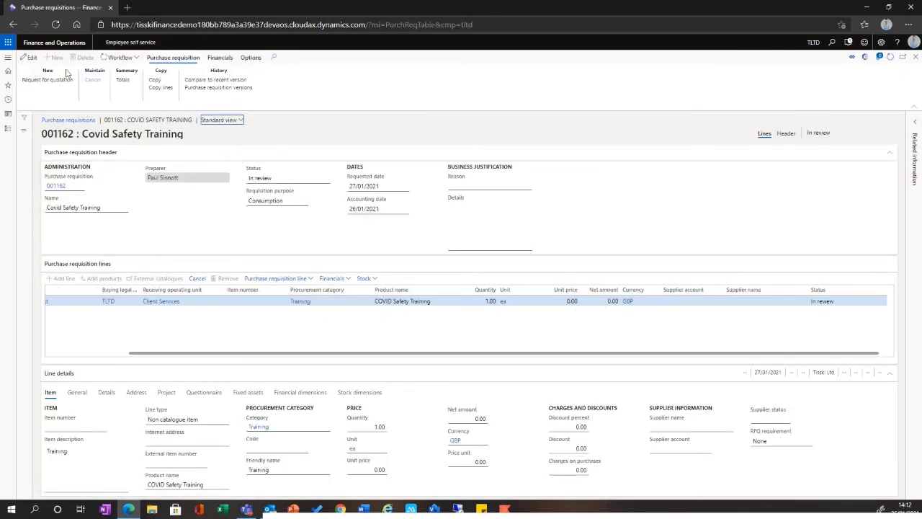
pyautogui.click(29, 56)
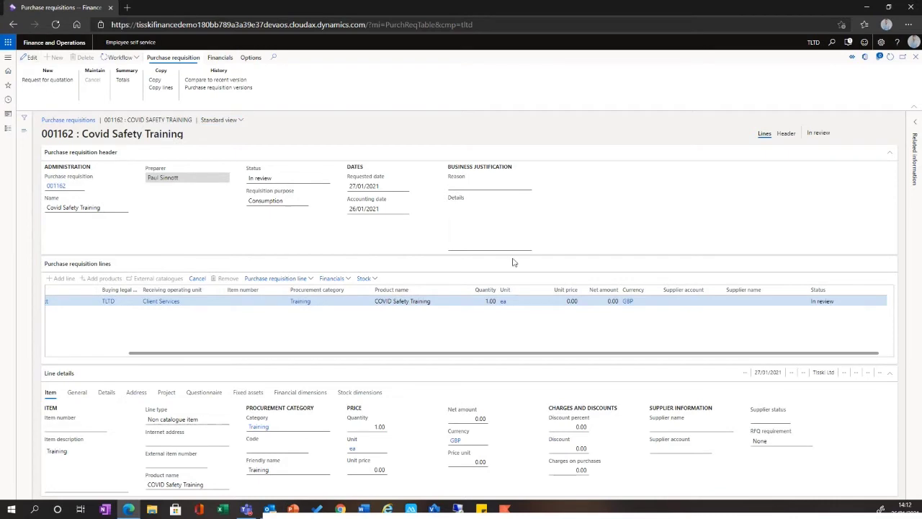
pyautogui.click(677, 301)
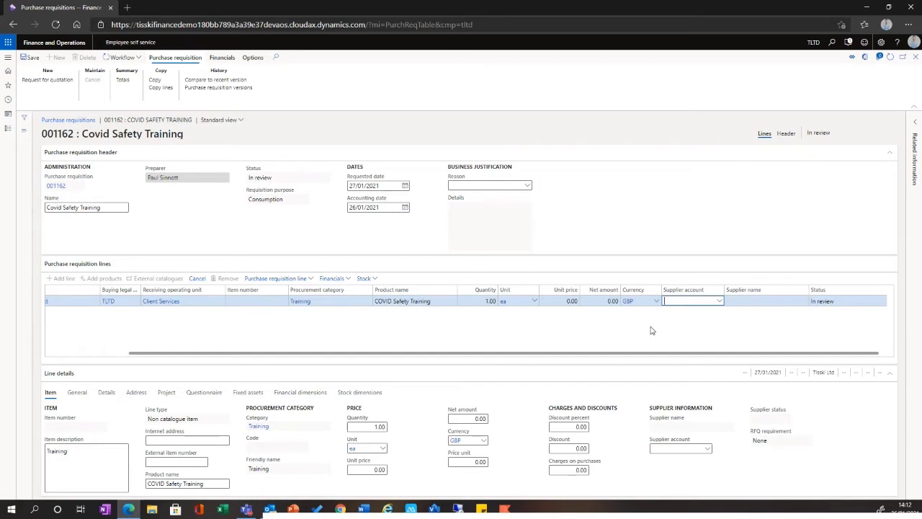
pyautogui.click(719, 302)
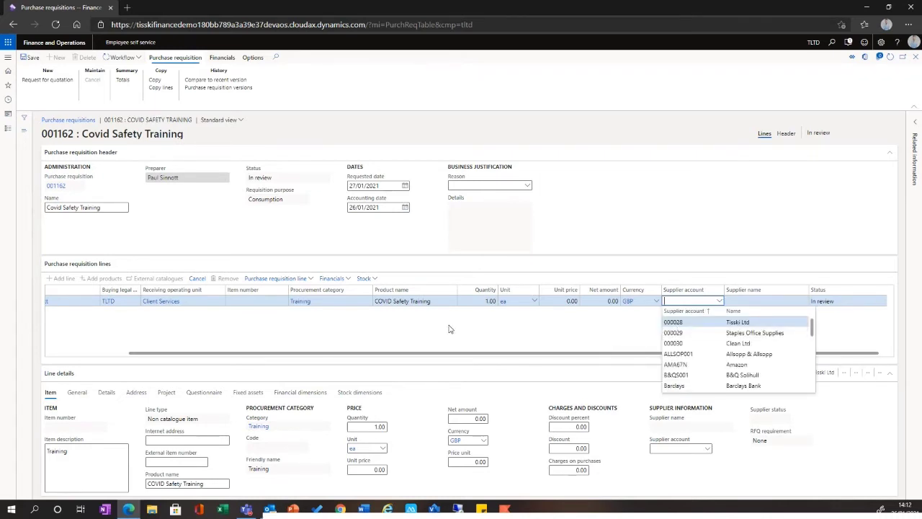
pyautogui.click(698, 355)
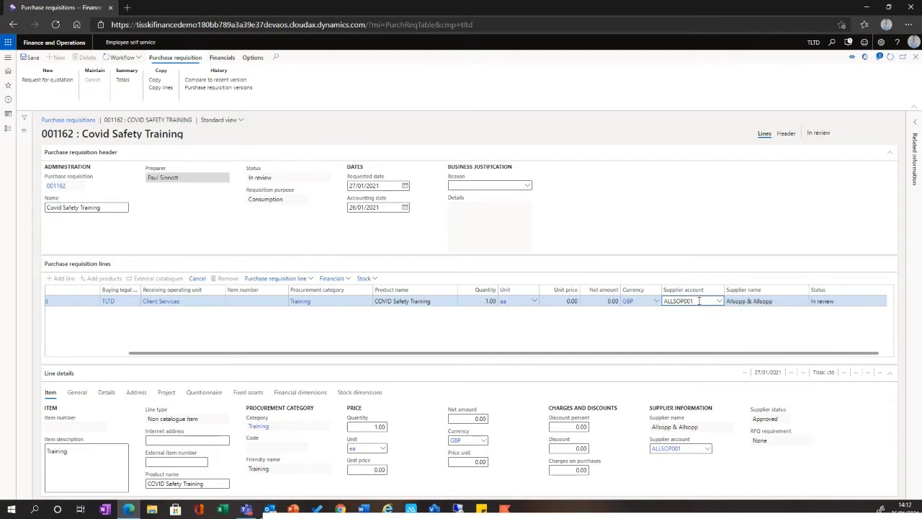
# Set the unit price of the COVID Safety Training line to 500
pyautogui.click(568, 301)
pyautogui.write('500')
pyautogui.click(604, 301)
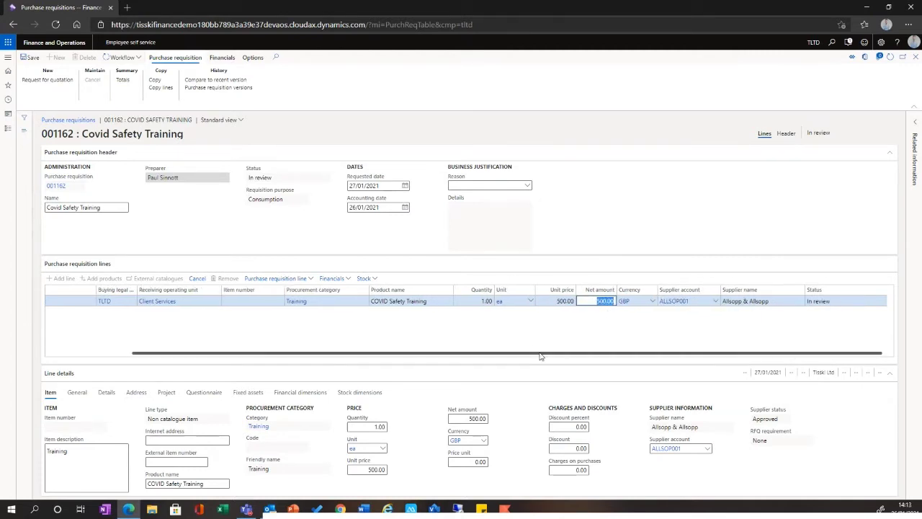
# Check the line's address and financial dimensions, then complete the procurement review in the workflow without a comment
pyautogui.moveTo(680, 359); pyautogui.dragTo(367, 355)
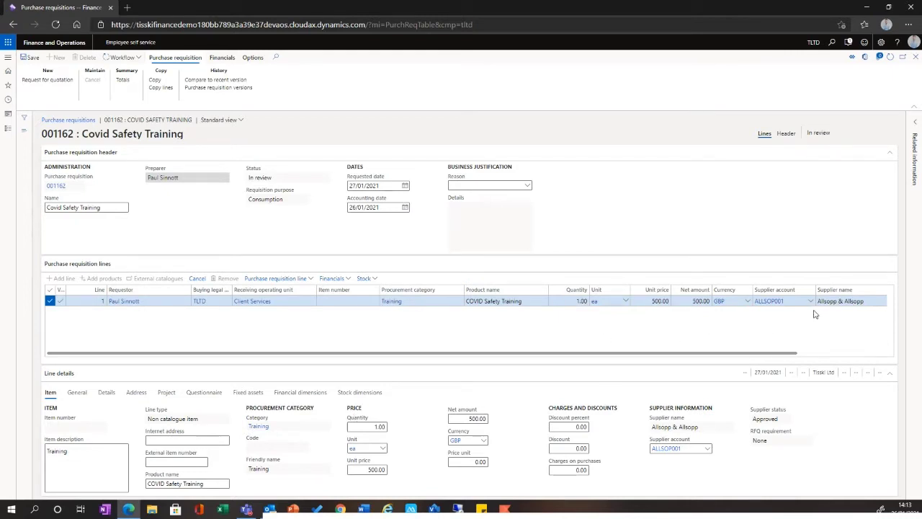
pyautogui.click(131, 394)
pyautogui.click(291, 393)
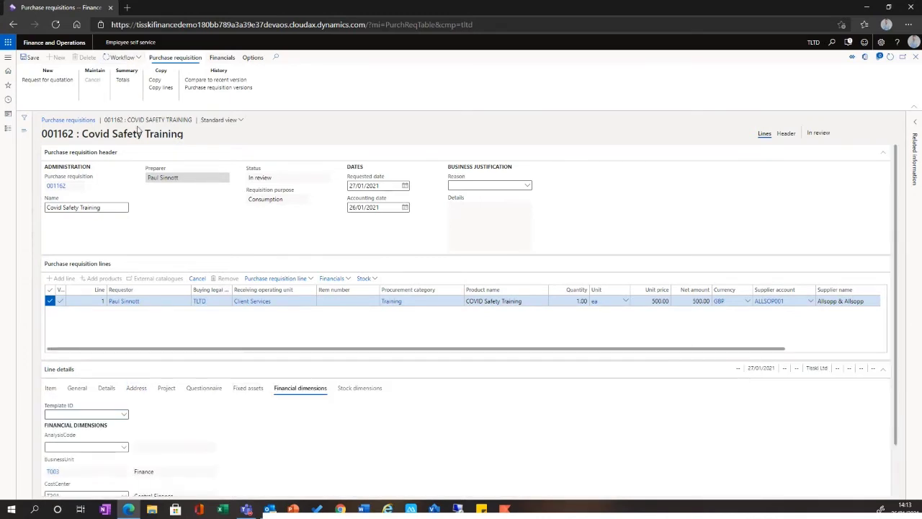
pyautogui.click(121, 98)
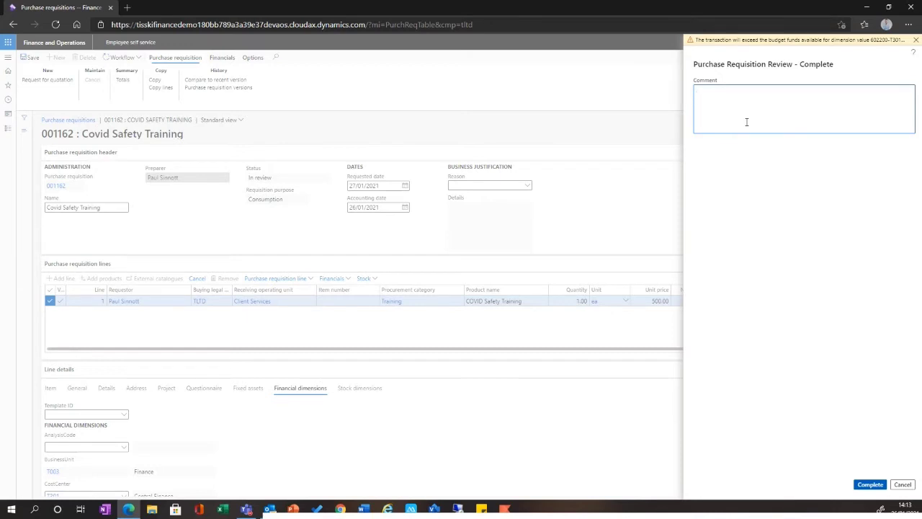
pyautogui.click(868, 481)
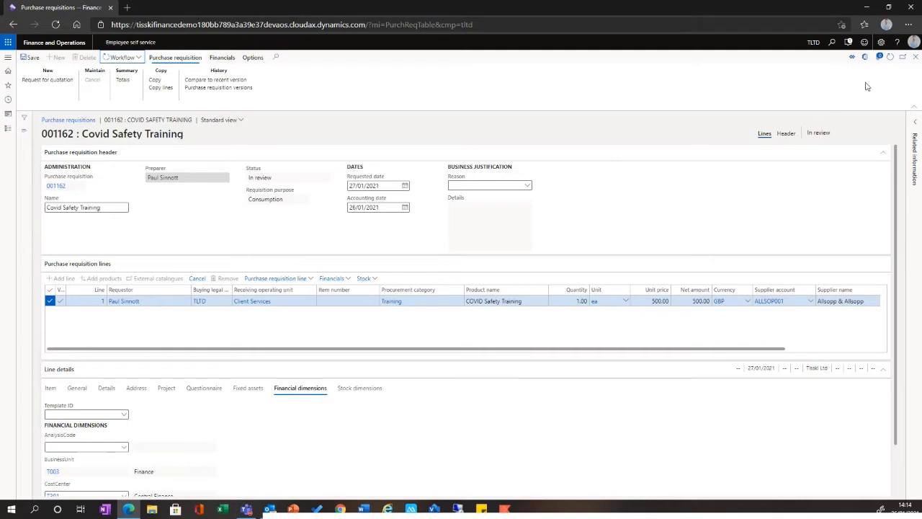
# Refresh the reviewed requisition and examine its line status and financial dimensions
pyautogui.click(890, 58)
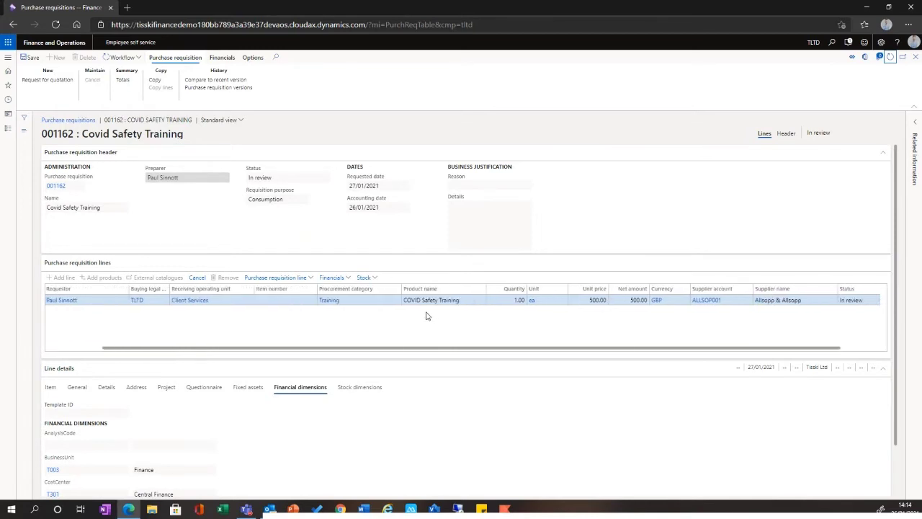
pyautogui.scroll(-1, 900, 256)
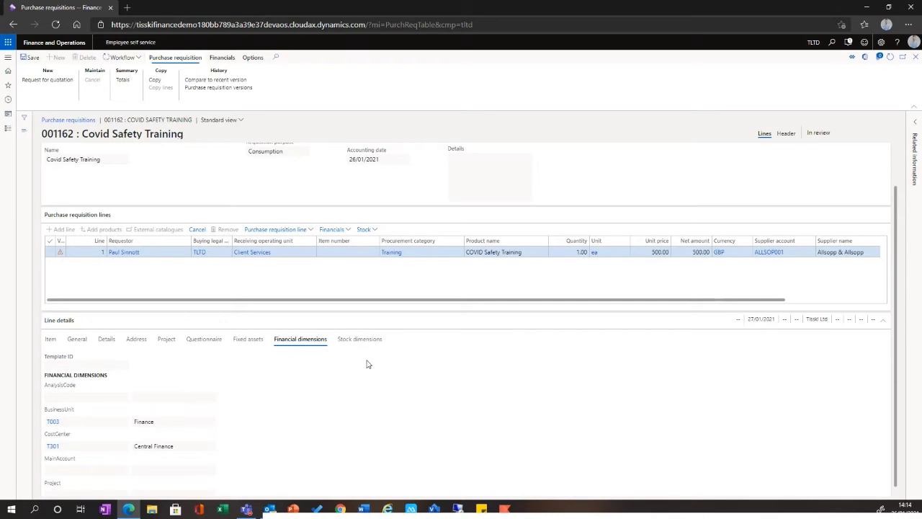
pyautogui.scroll(2, 369, 388)
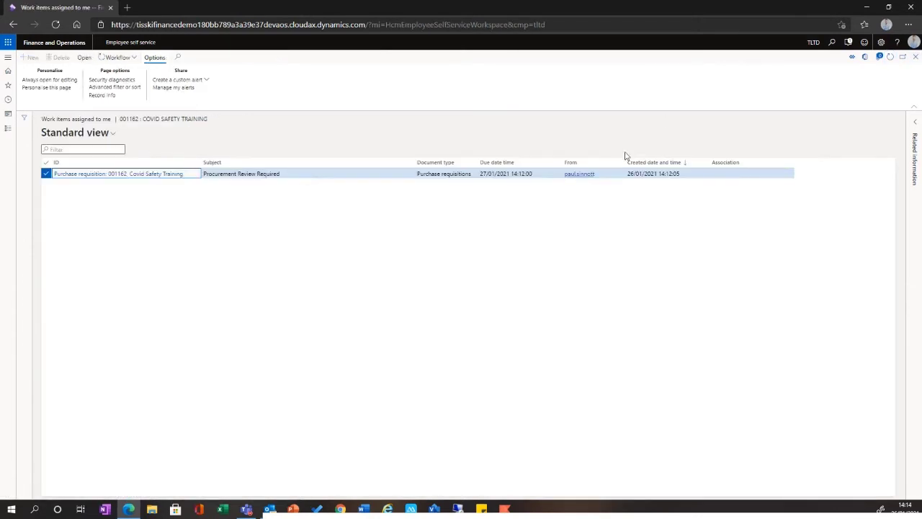
# Refresh and recheck the assigned work items, then view my open requisitions from Employee self service
pyautogui.click(891, 56)
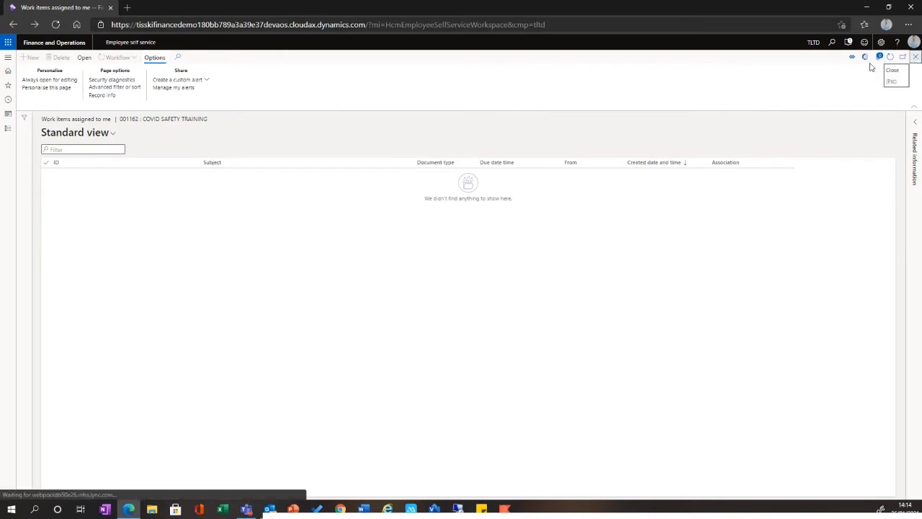
pyautogui.click(916, 57)
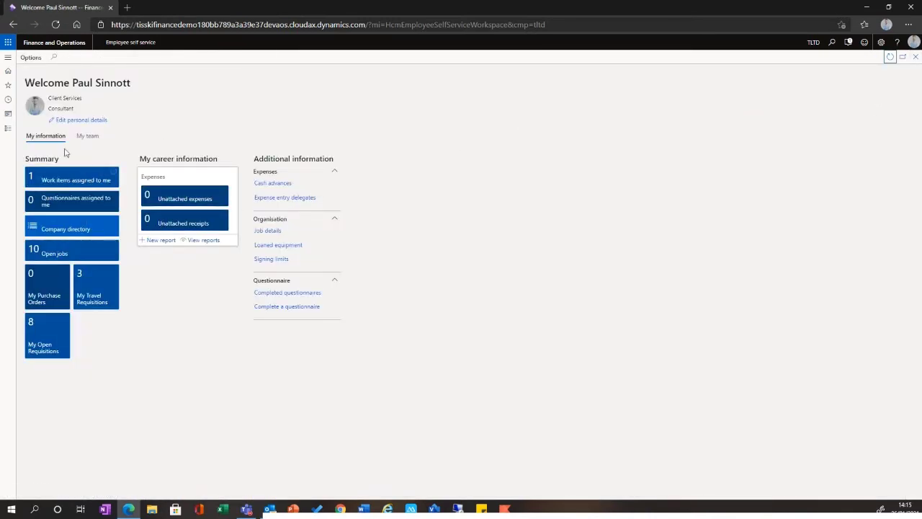
pyautogui.click(45, 180)
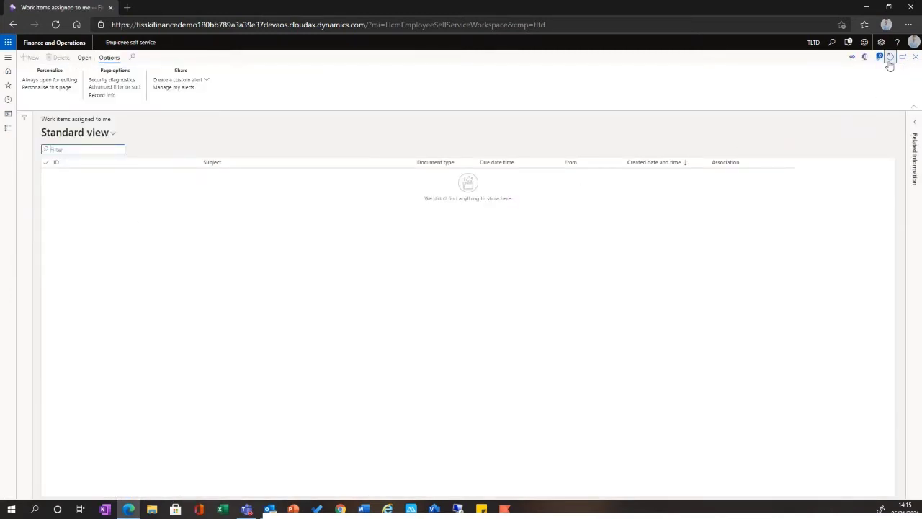
pyautogui.click(7, 59)
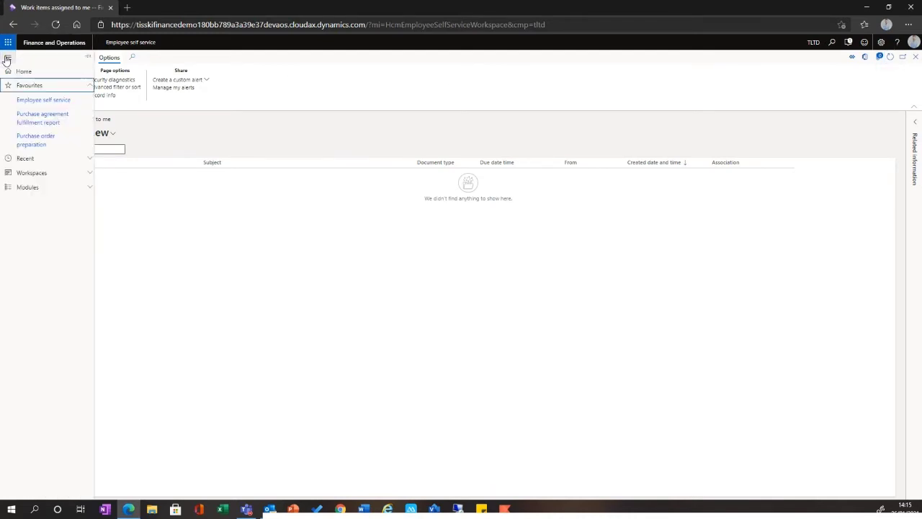
pyautogui.click(31, 101)
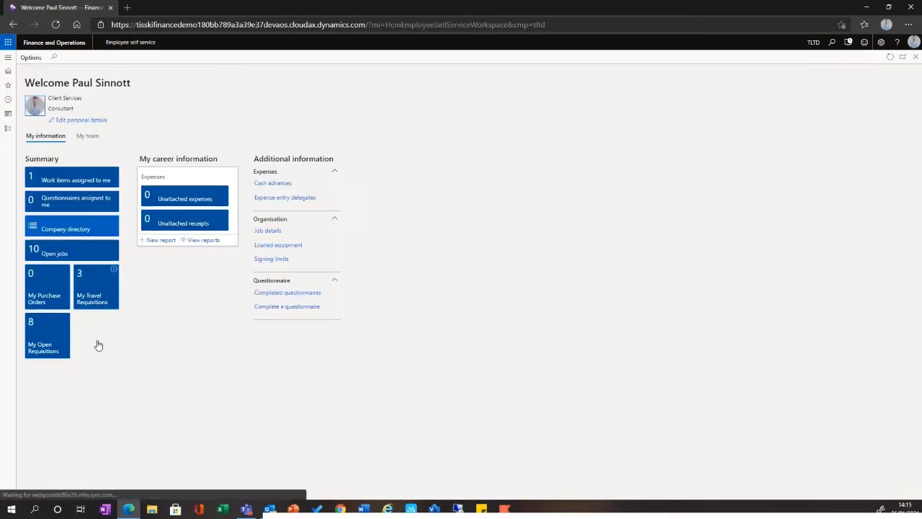
pyautogui.click(92, 358)
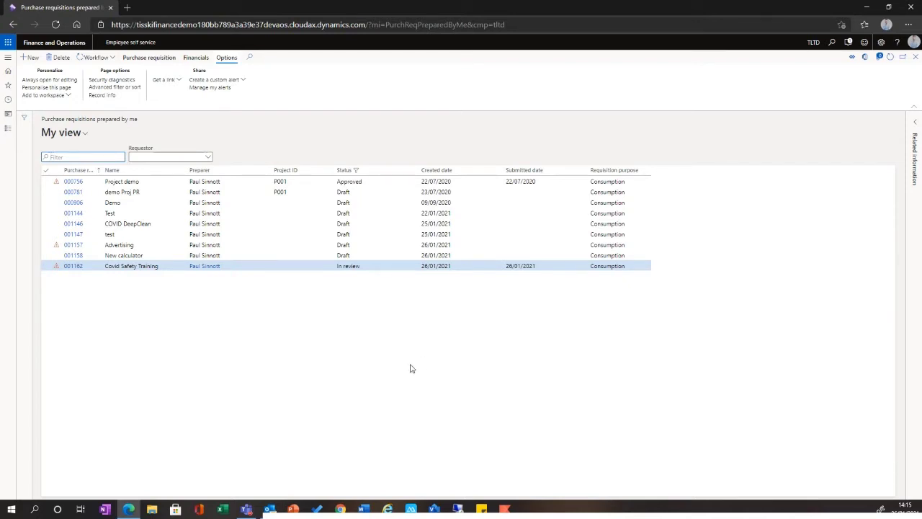
# Switch to the approval notification email in Outlook, follow its document link, and inspect the Covid Safety Training requisition's financial dimensions
pyautogui.moveTo(270, 505)
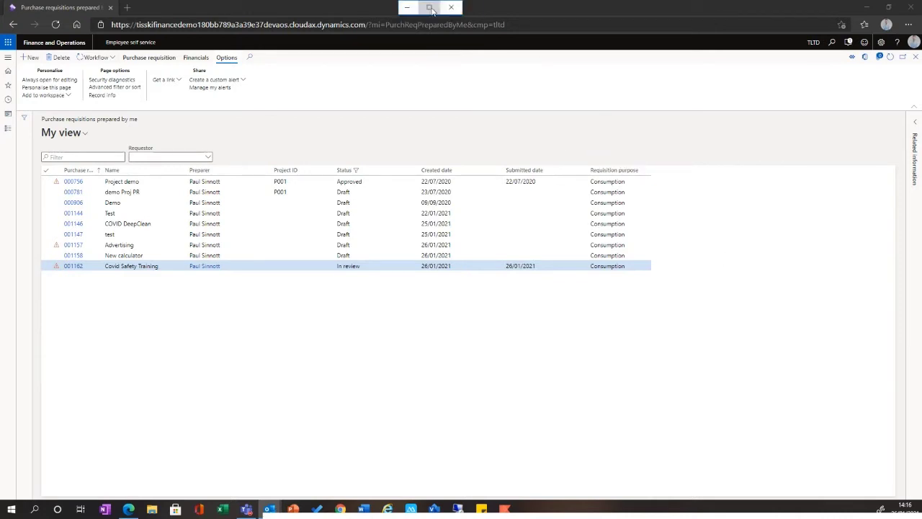
pyautogui.click(430, 8)
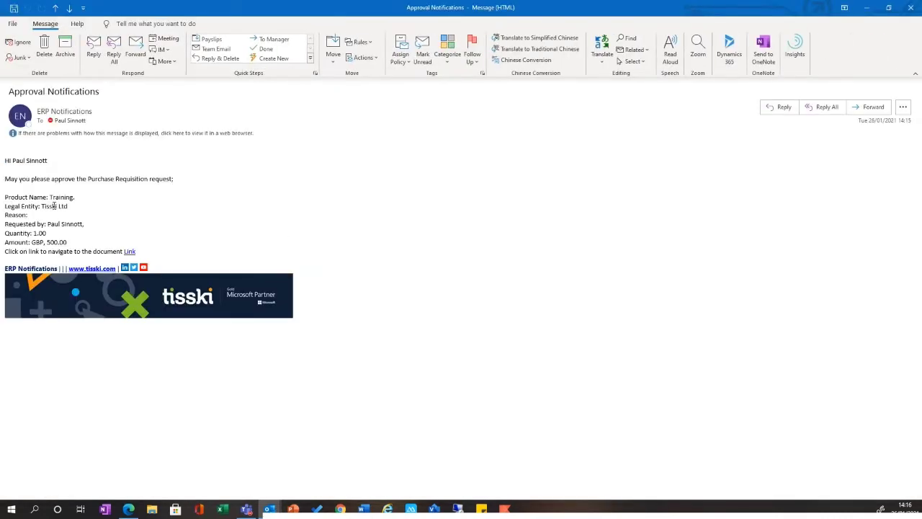
pyautogui.click(129, 251)
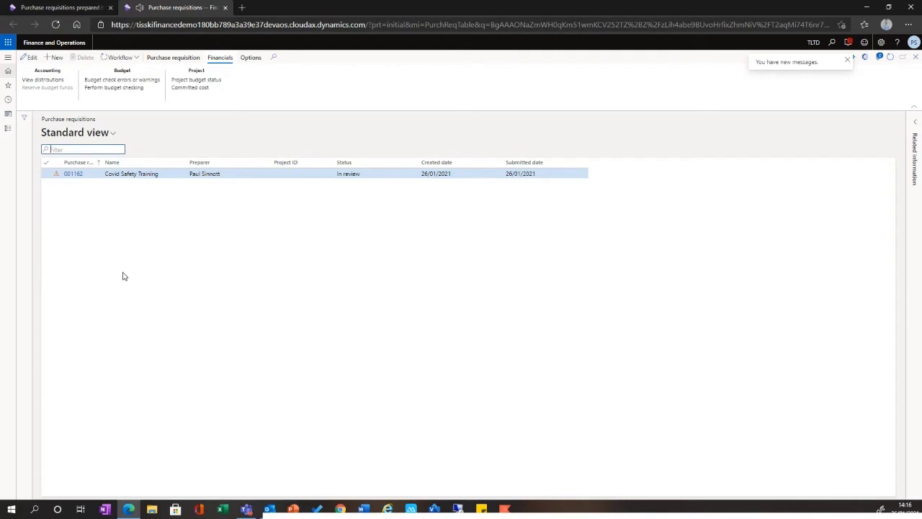
pyautogui.click(74, 174)
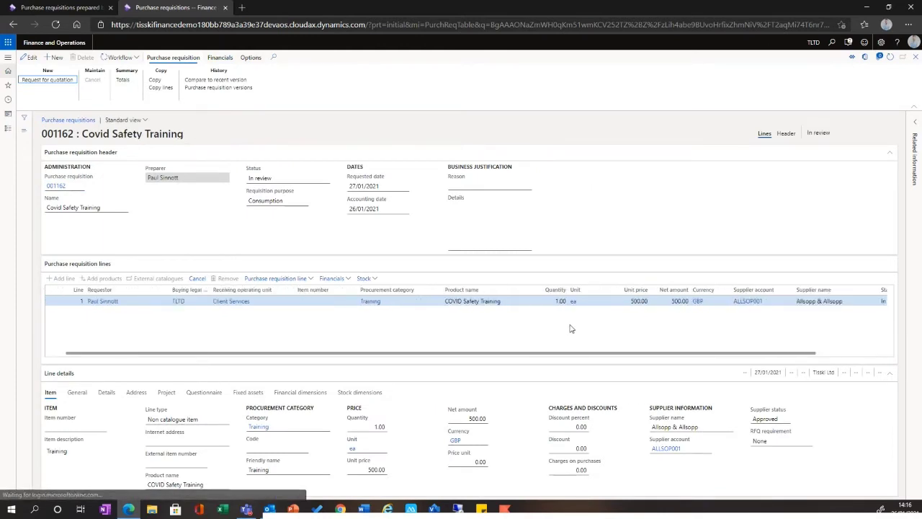
pyautogui.click(282, 393)
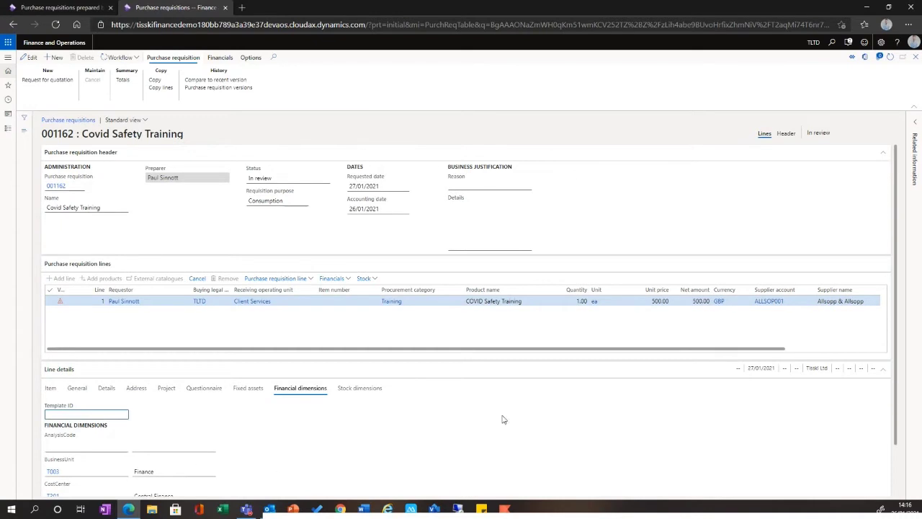
# Approve the Covid Safety Training requisition in the workflow without a comment and return to the requisitions list
pyautogui.click(138, 60)
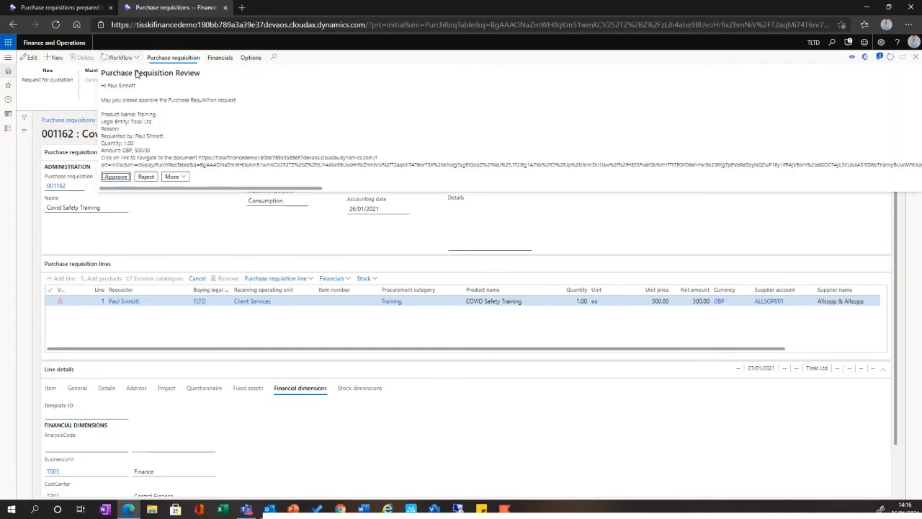
pyautogui.click(116, 176)
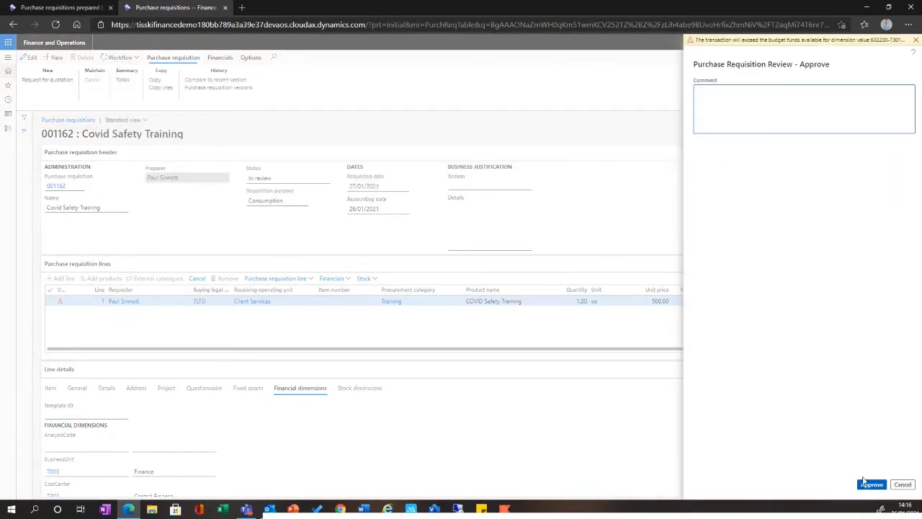
pyautogui.click(868, 484)
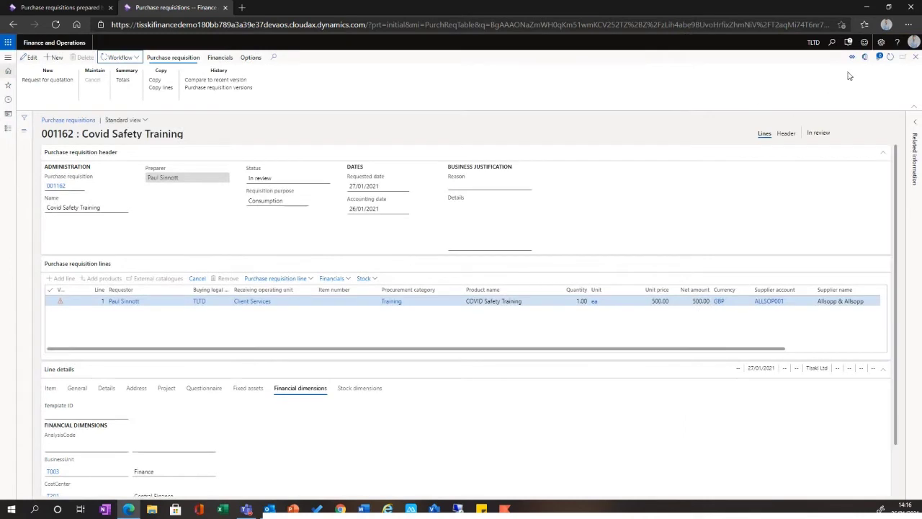
pyautogui.click(915, 57)
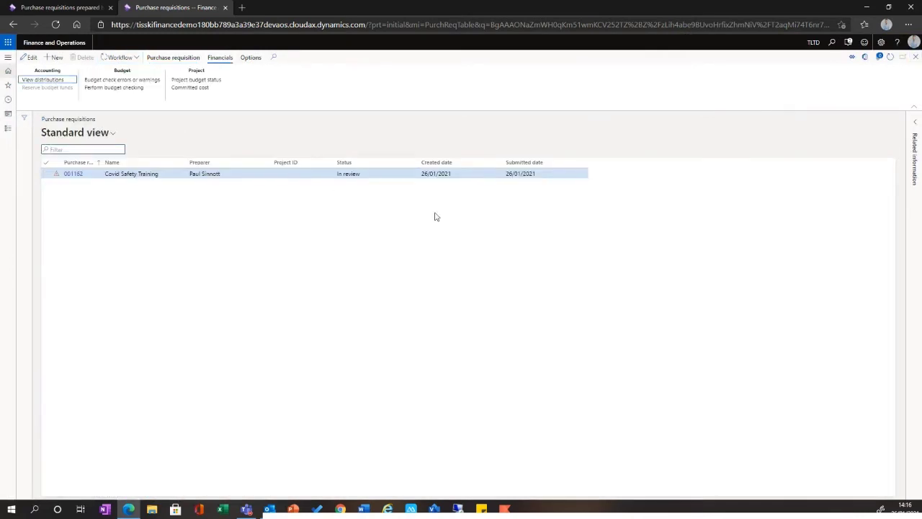
# Close the extra requisitions tab and create a new purchase requisition named Advertising
pyautogui.click(225, 7)
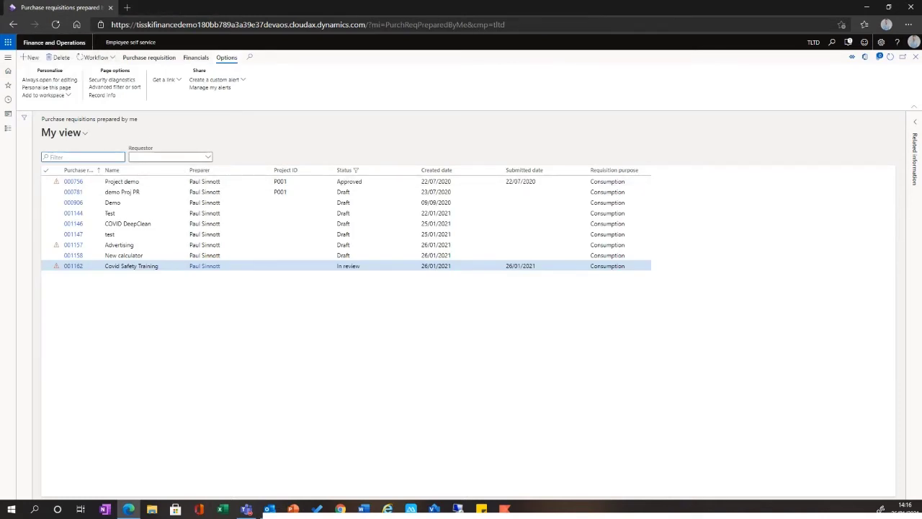
pyautogui.click(363, 509)
pyautogui.hotkey('alt', 'n')
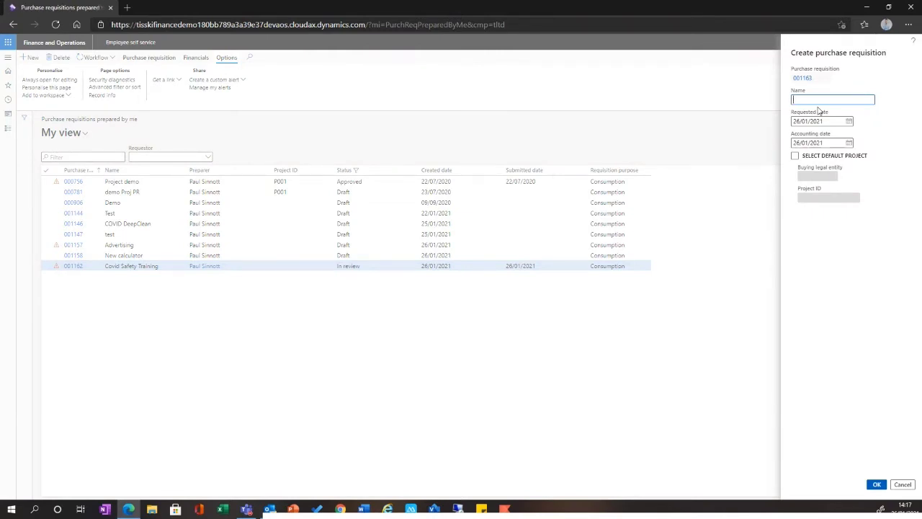
pyautogui.write('Advertising')
pyautogui.click(876, 485)
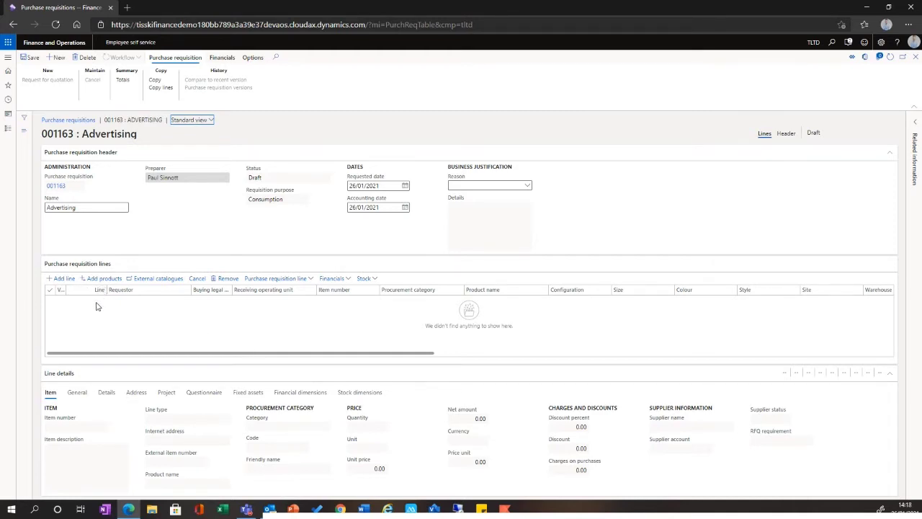
# Add a requisition line on behalf of another requestor and set its procurement category to ADVERTISING
pyautogui.click(66, 280)
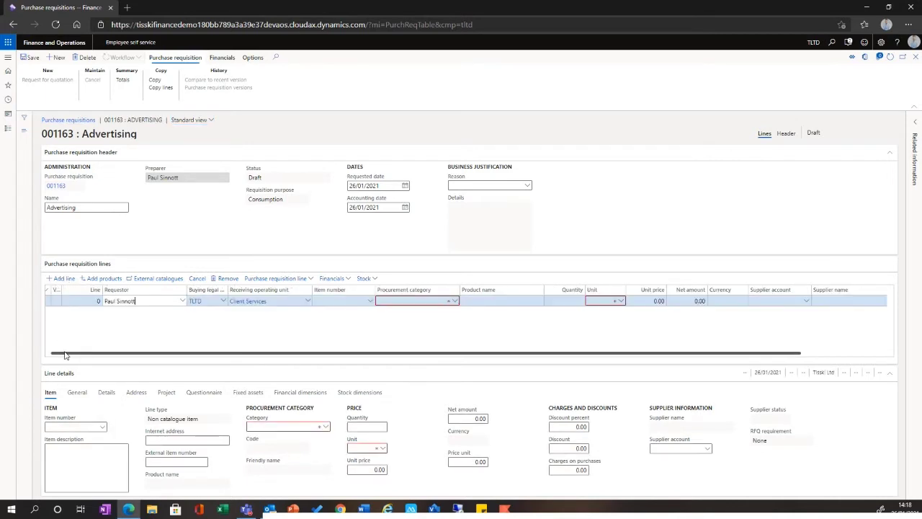
pyautogui.click(182, 301)
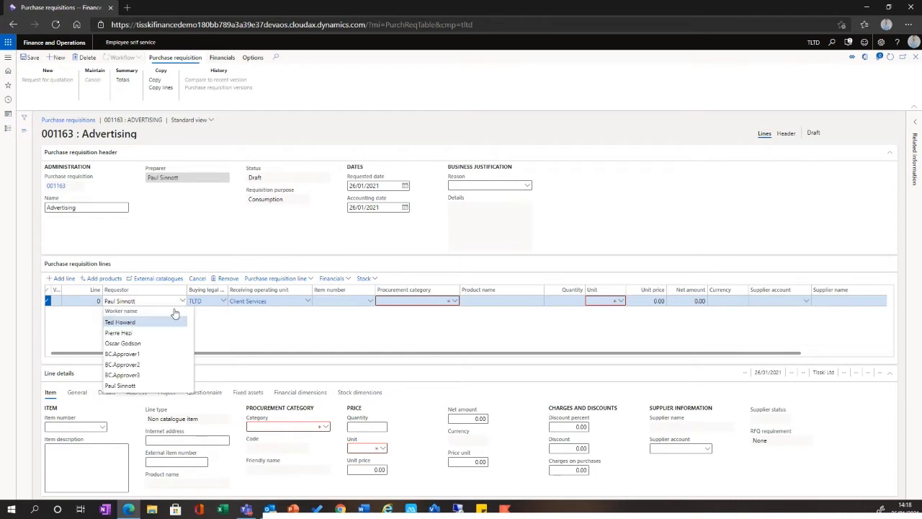
pyautogui.click(143, 342)
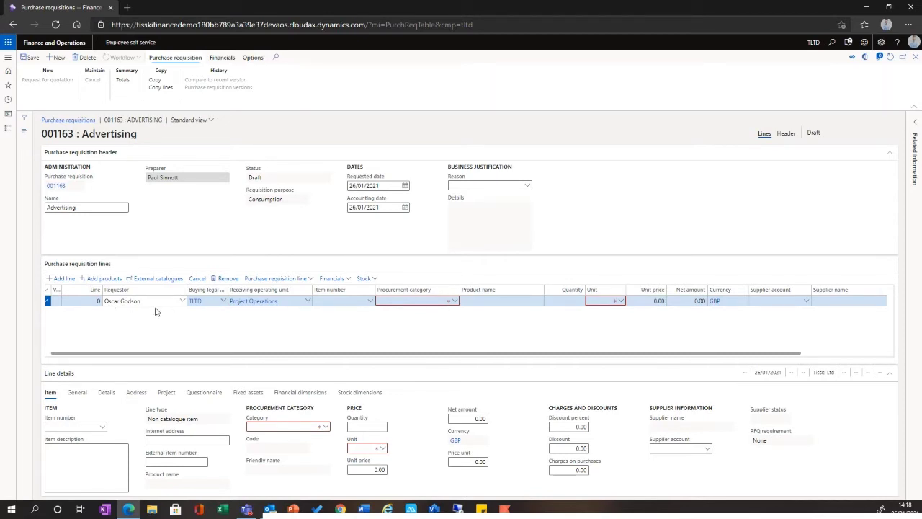
pyautogui.click(453, 301)
pyautogui.scroll(-6, 407, 356)
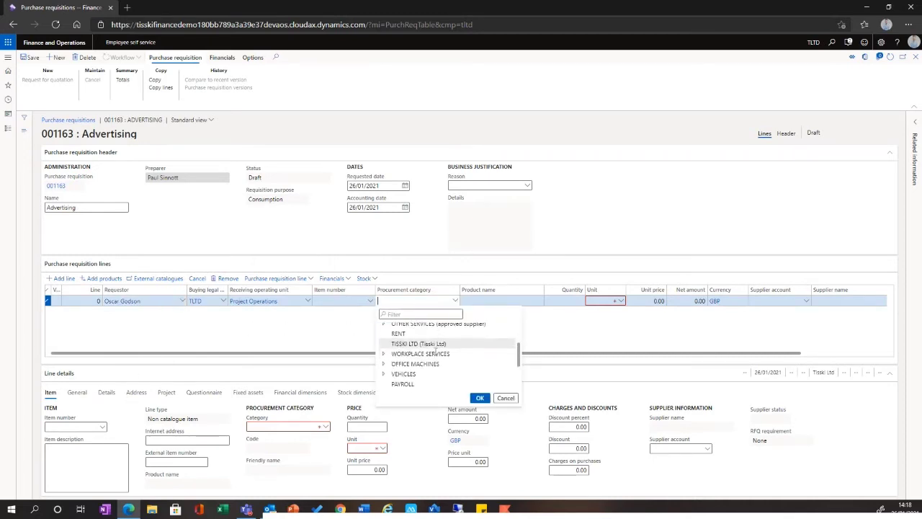
pyautogui.click(403, 364)
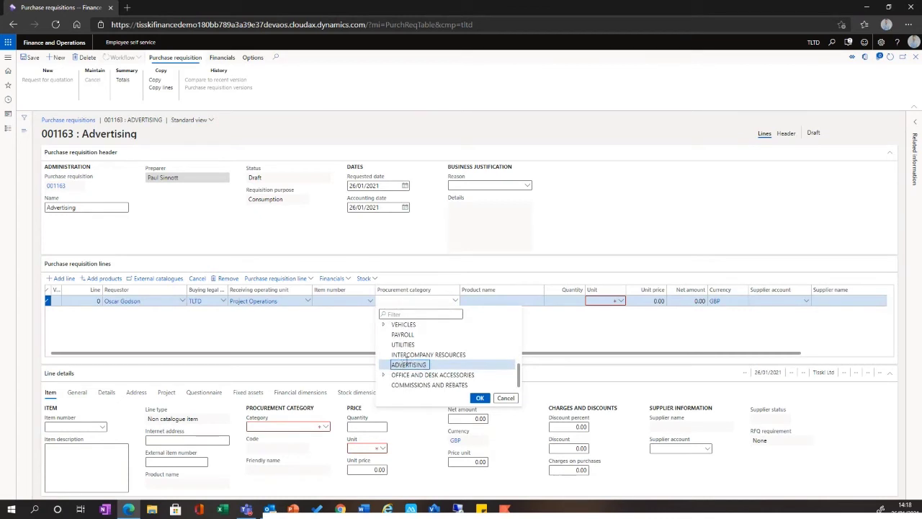
pyautogui.click(479, 398)
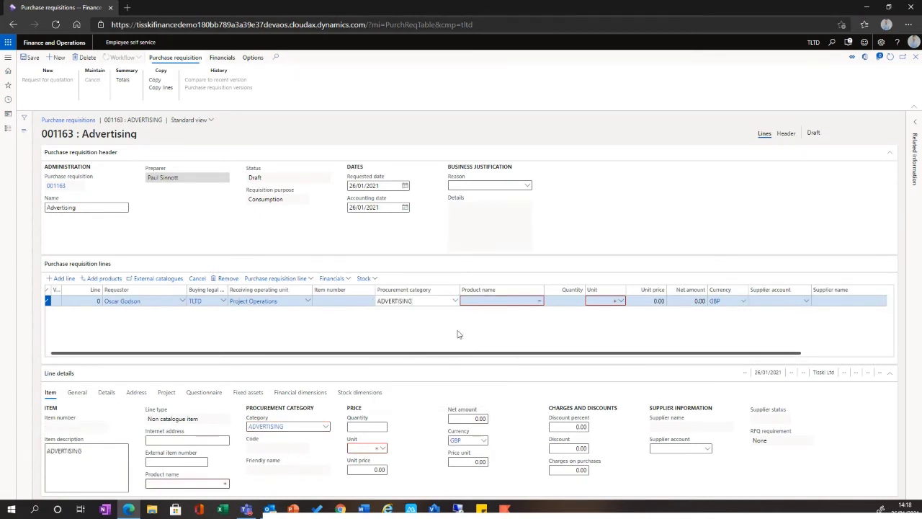
# Enter New product Launch on the line with quantity 1, unit ea, unit price 20,000.00 and supplier Allsopp & Allsopp
pyautogui.click(477, 301)
pyautogui.write('New prod')
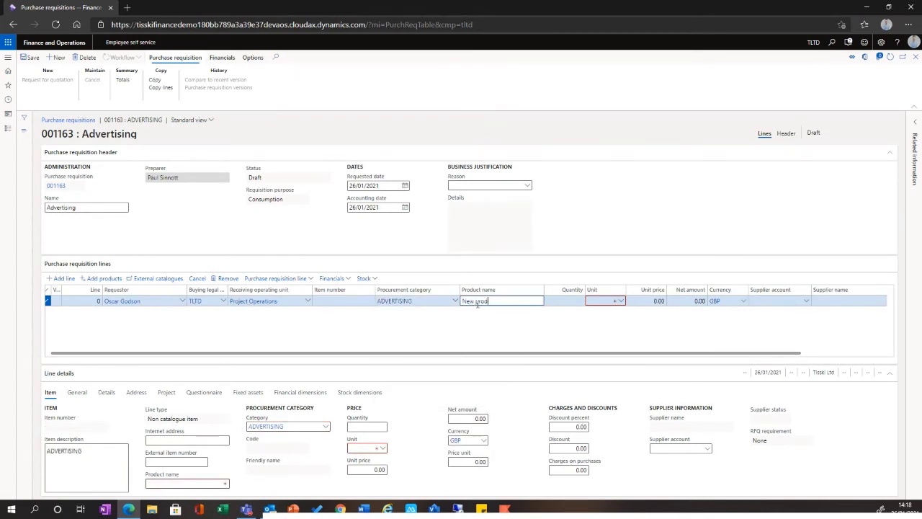
pyautogui.write('uct Launch')
pyautogui.press('Tab')
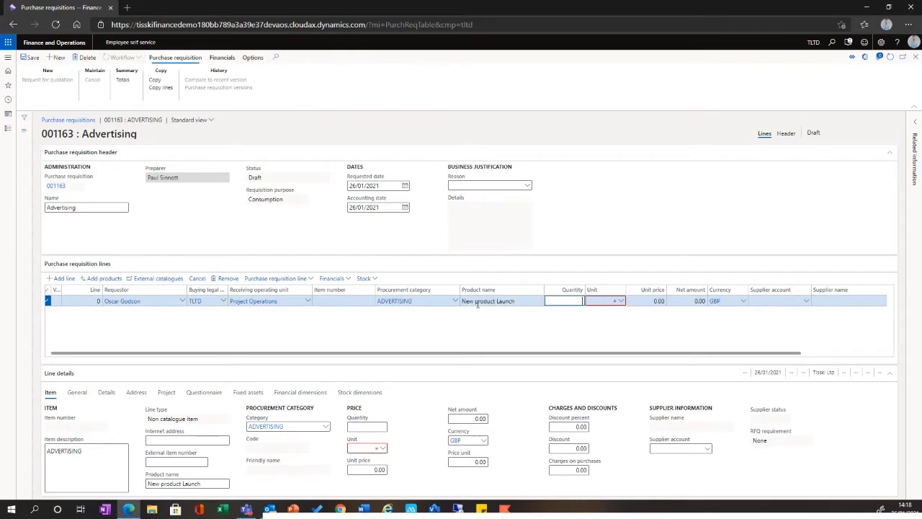
pyautogui.write('1')
pyautogui.press('Tab')
pyautogui.write('ea')
pyautogui.press('Tab')
pyautogui.write('200')
pyautogui.press('Tab')
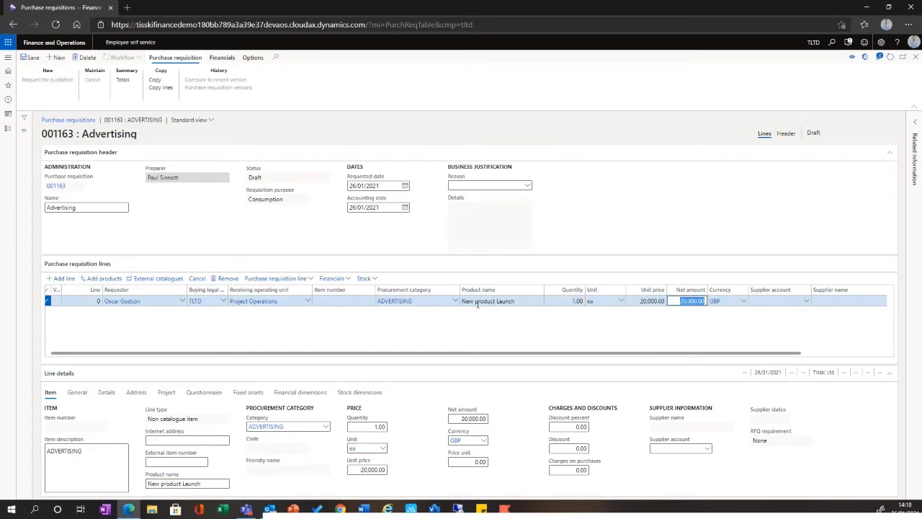
pyautogui.click(803, 304)
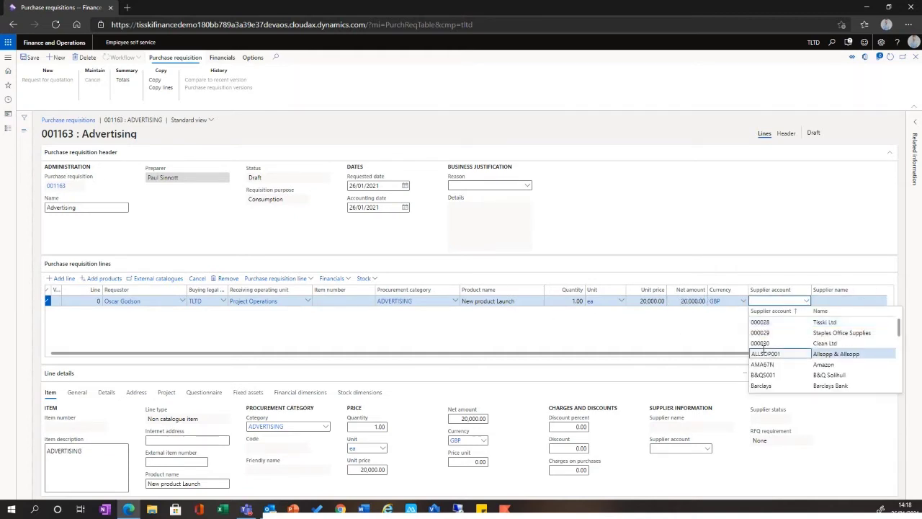
pyautogui.click(762, 352)
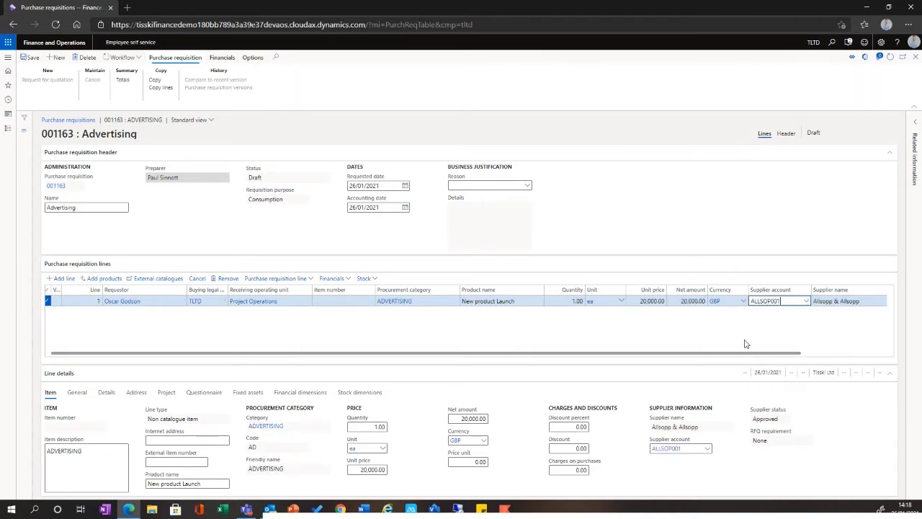
# Set the line's CostCenter financial dimension to T203 (PR)
pyautogui.click(282, 393)
pyautogui.scroll(-1, 189, 428)
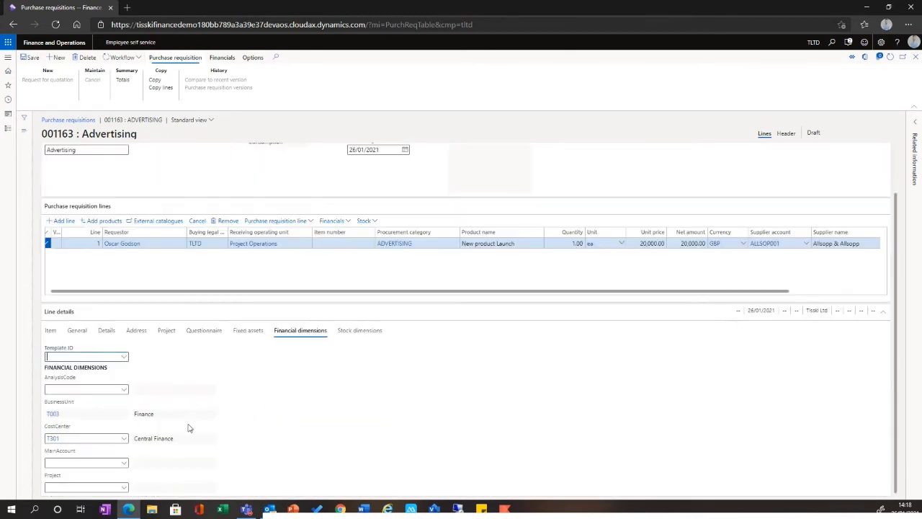
pyautogui.click(124, 439)
pyautogui.click(125, 439)
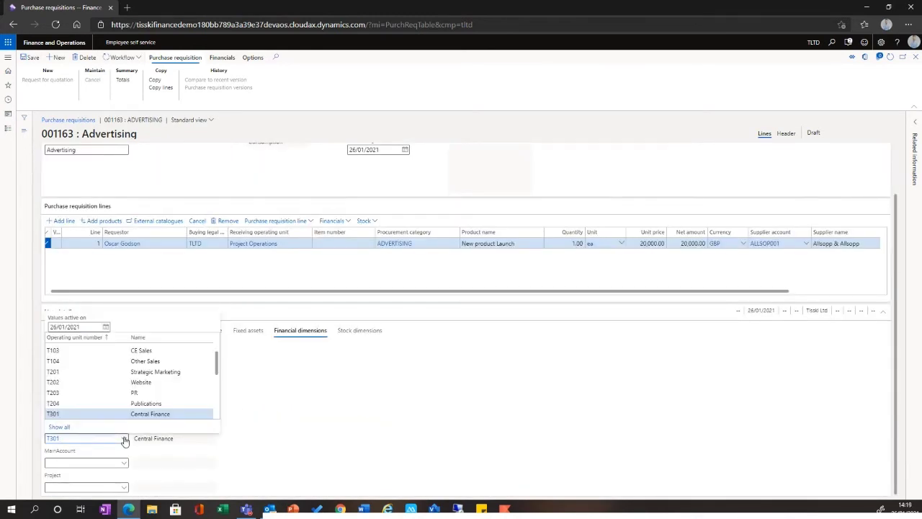
pyautogui.click(90, 392)
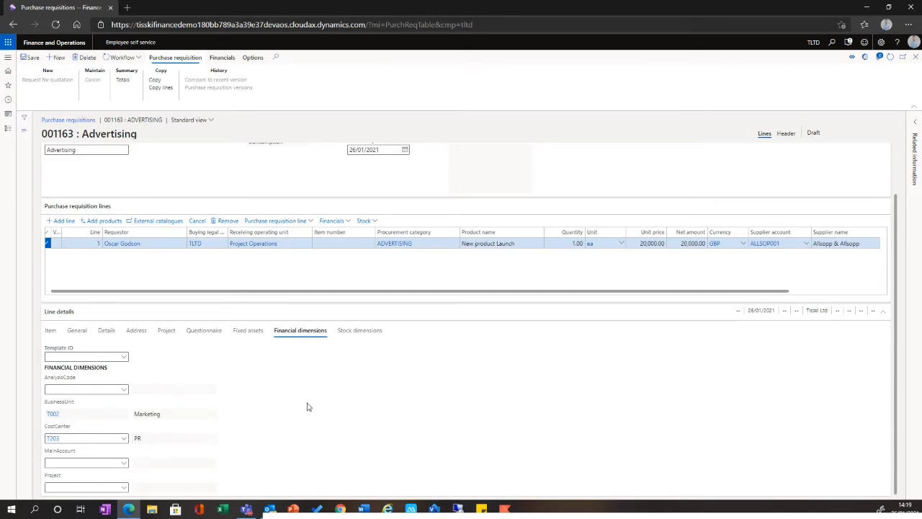
# Try to submit the Advertising requisition to the workflow for approval
pyautogui.scroll(1, 541, 353)
pyautogui.moveTo(541, 351); pyautogui.dragTo(458, 370)
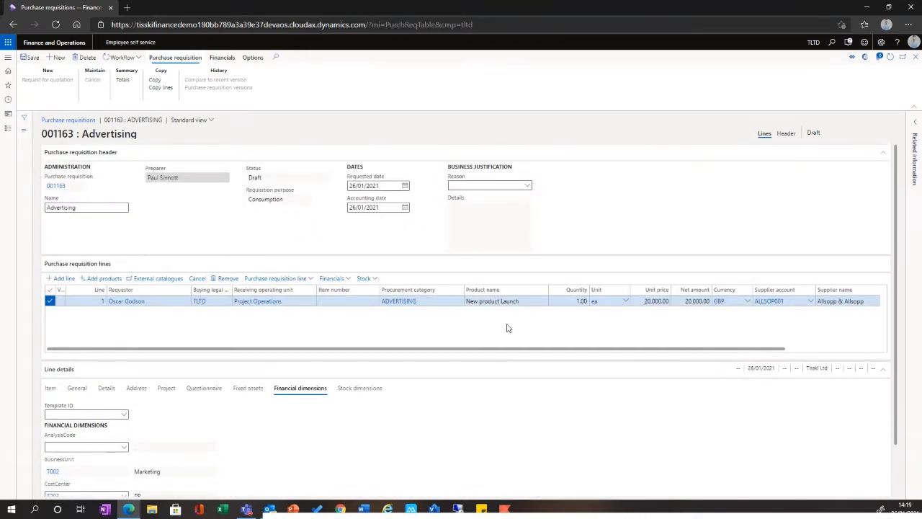
pyautogui.click(121, 58)
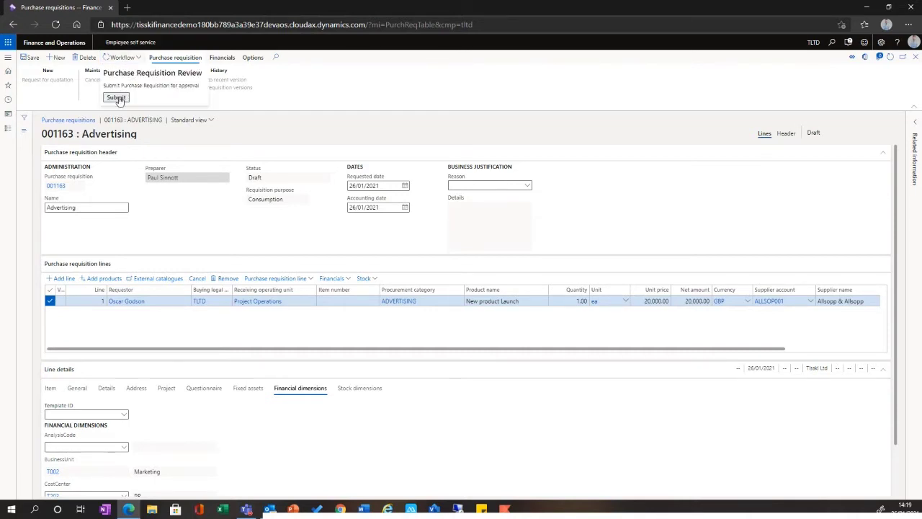
pyautogui.click(116, 96)
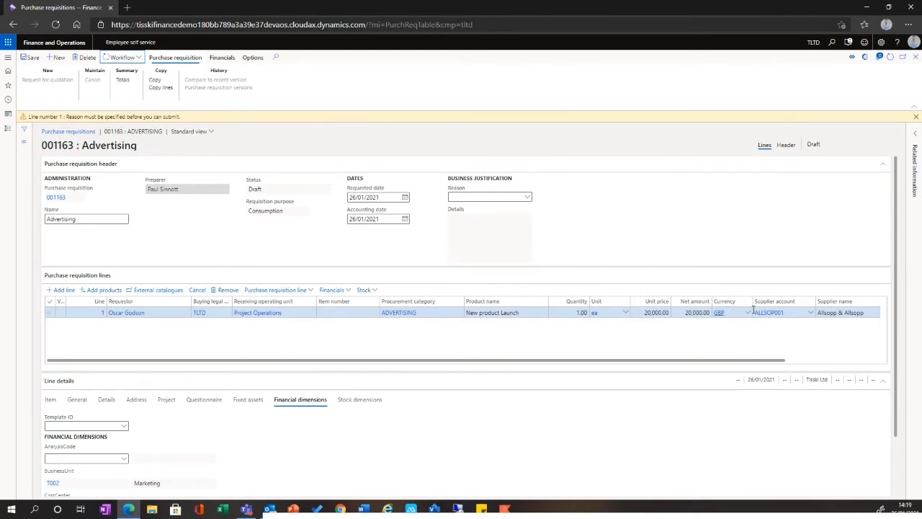
# Set the header's business justification reason to 3 Quotes Obtained and complete the resulting requisition line update
pyautogui.hscroll(1, 640, 312)
pyautogui.hscroll(-1, 564, 332)
pyautogui.click(528, 198)
pyautogui.click(508, 218)
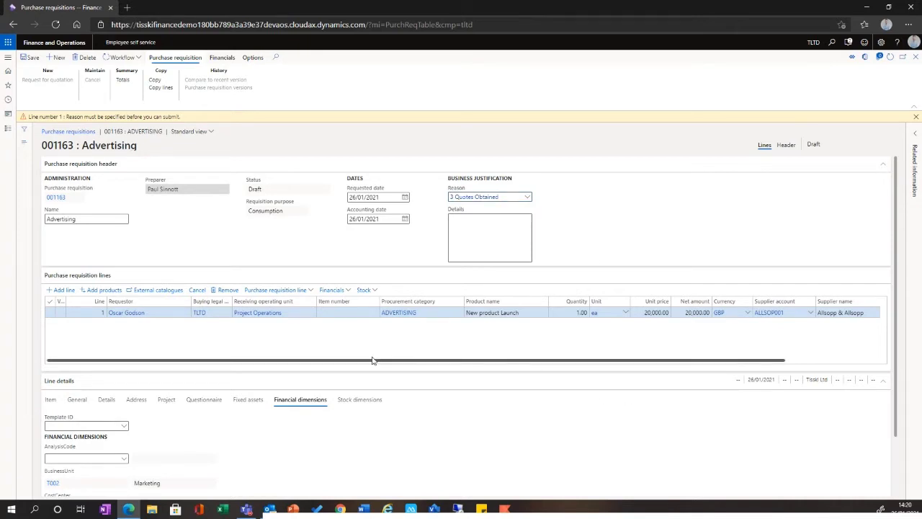
pyautogui.click(337, 313)
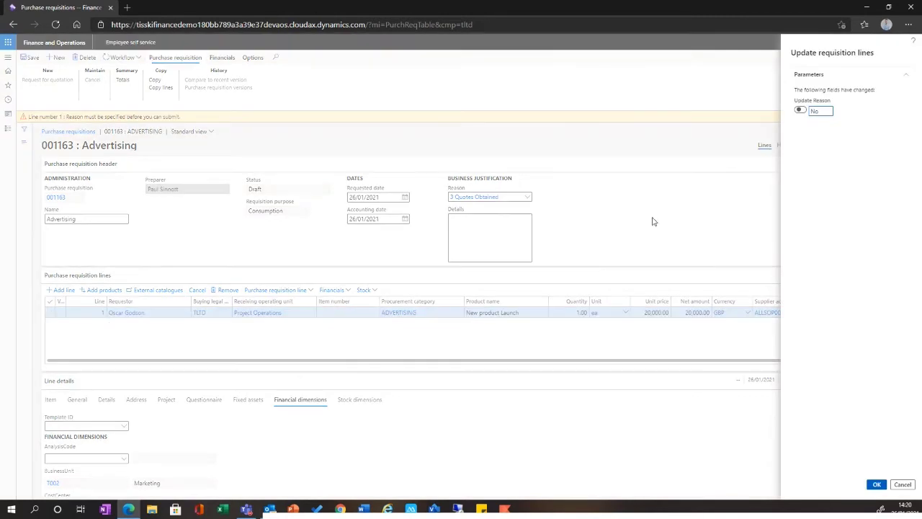
pyautogui.click(877, 485)
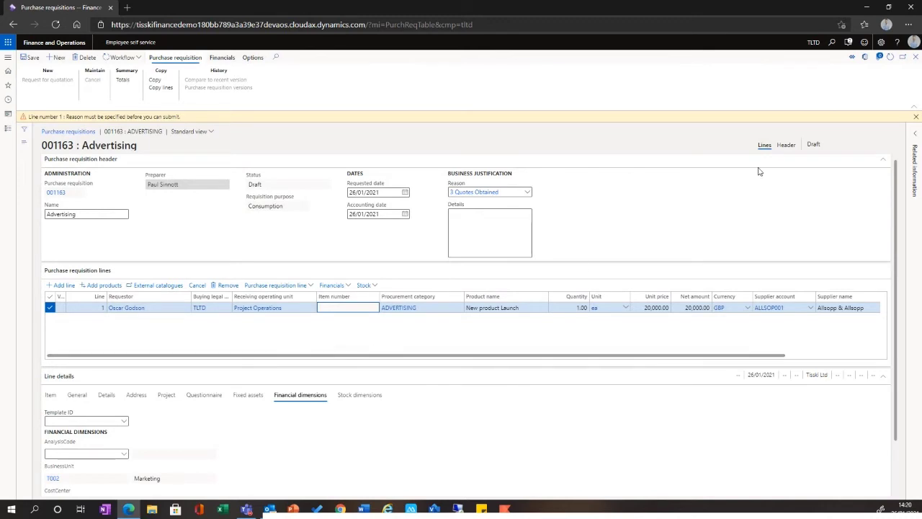
pyautogui.click(913, 117)
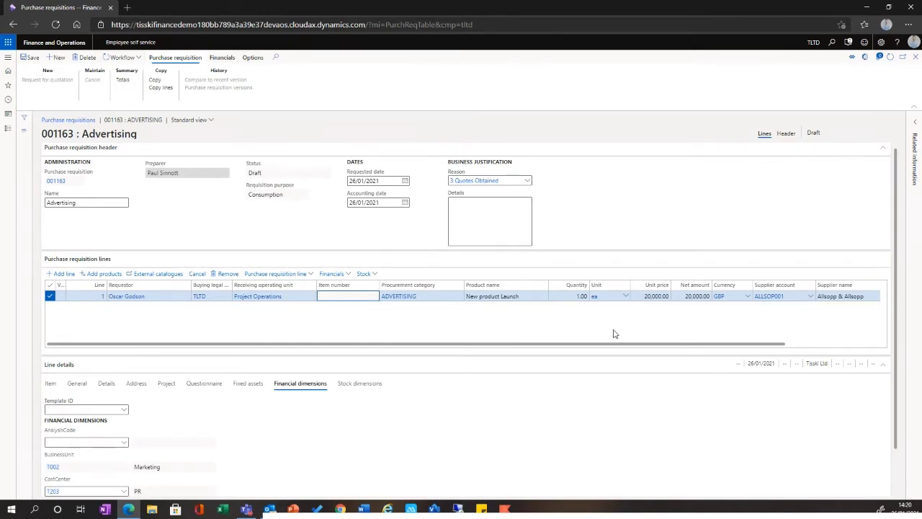
# Open Task recorder and choose to play a recording as a guide from the Lifecycle Services library
pyautogui.click(880, 42)
pyautogui.click(892, 68)
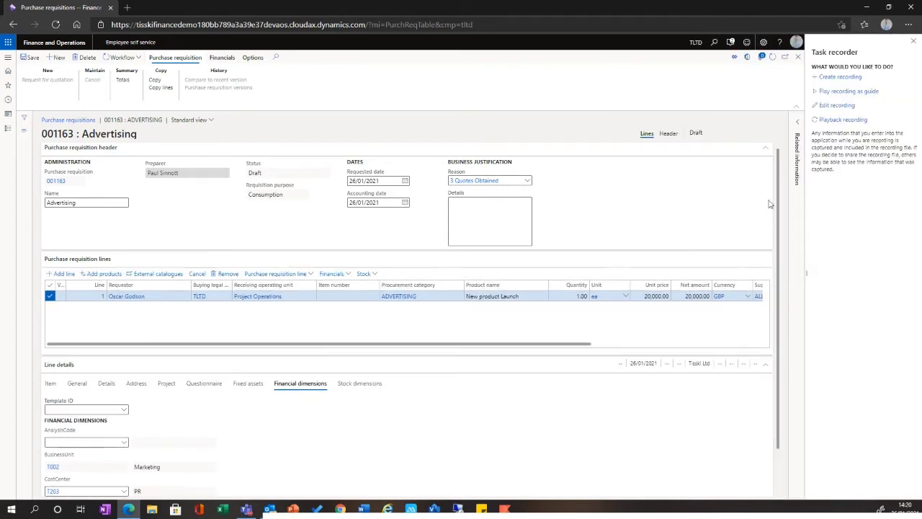
pyautogui.click(837, 92)
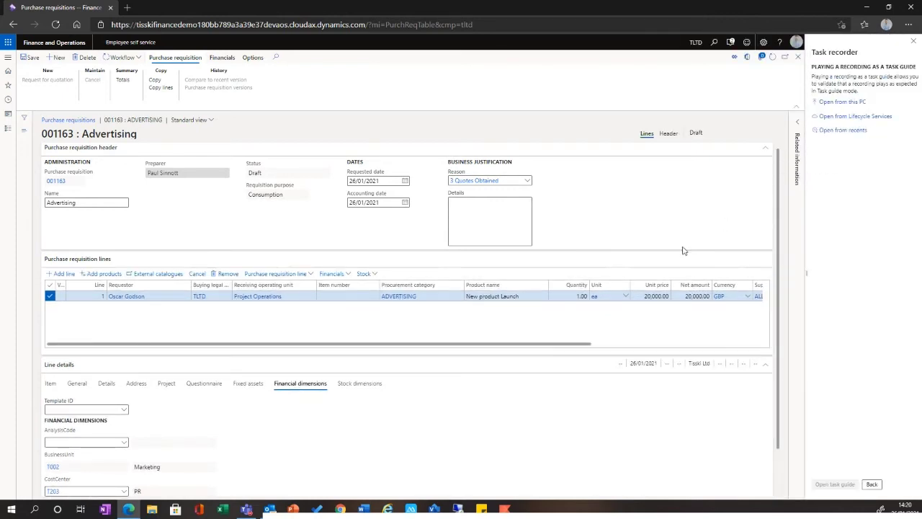
pyautogui.click(855, 116)
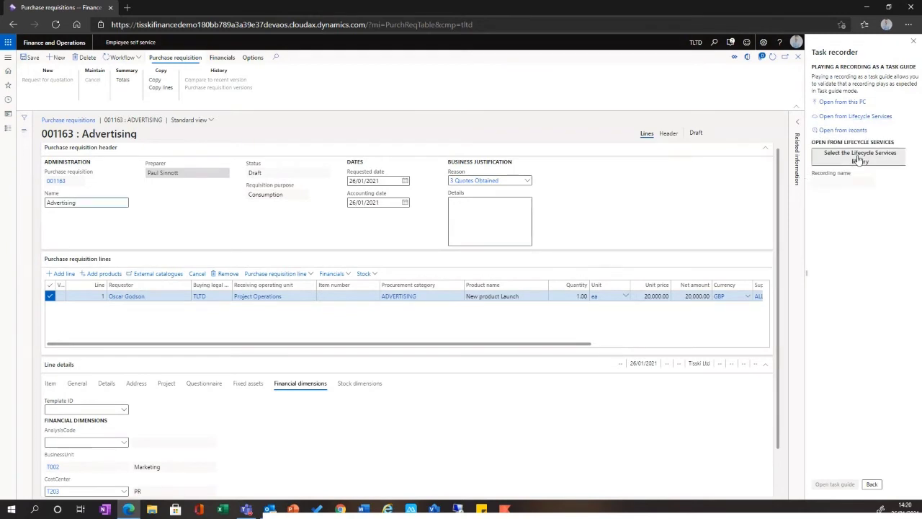
pyautogui.click(858, 158)
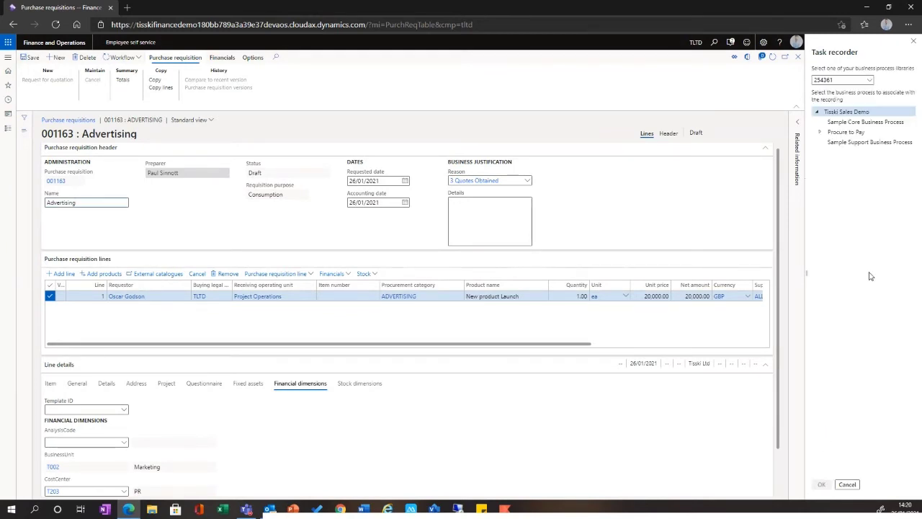
# Select Attach purchase requisition documents under Procure to Pay, Purchasing in the Procurement Demo library
pyautogui.click(870, 83)
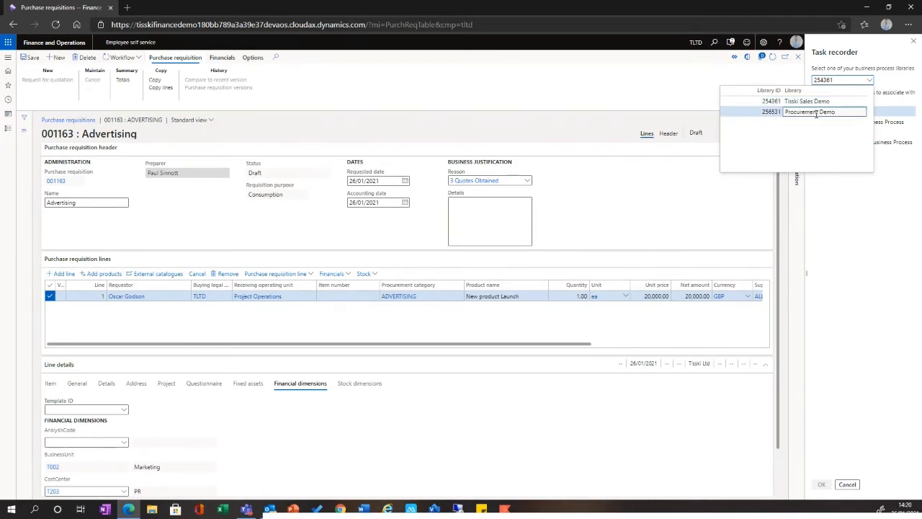
pyautogui.click(817, 113)
pyautogui.click(828, 132)
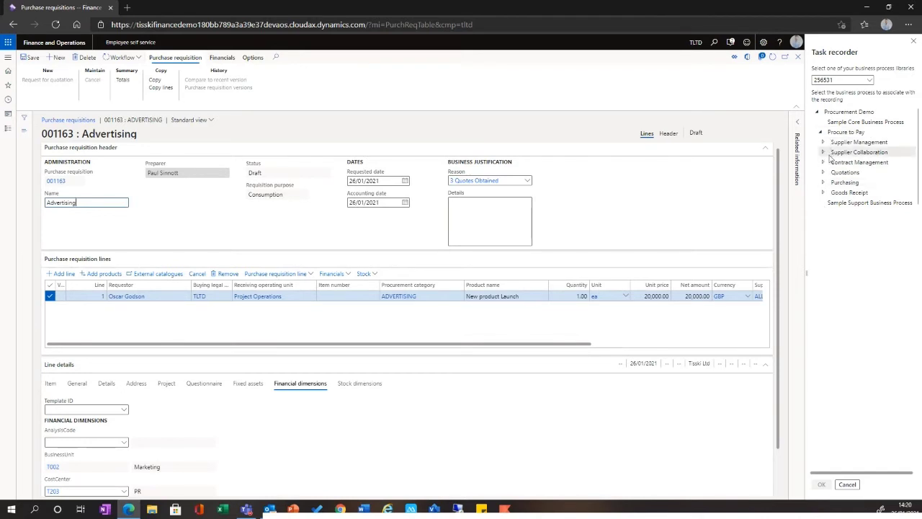
pyautogui.click(824, 183)
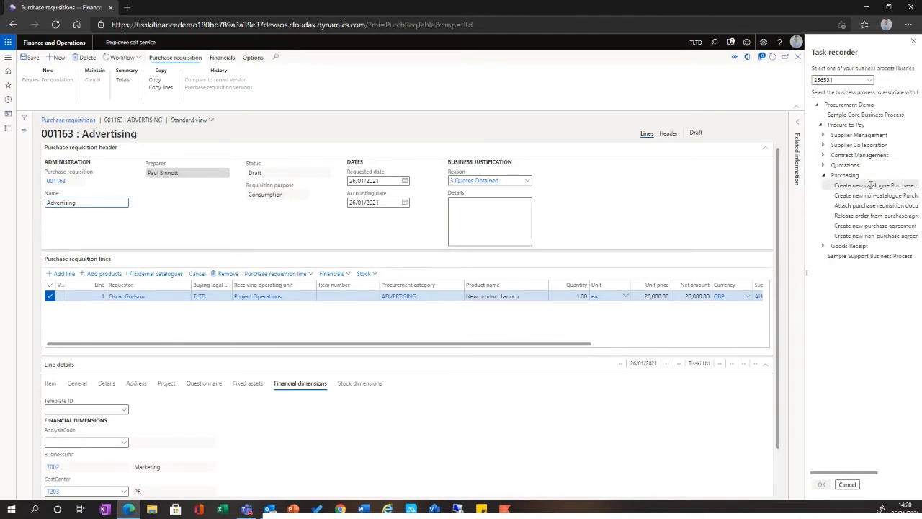
pyautogui.click(857, 206)
# Look through the Supplier Collaboration and Supplier Management processes, and start the Attach PR Documents task guide
pyautogui.moveTo(807, 273); pyautogui.dragTo(770, 274)
pyautogui.click(786, 145)
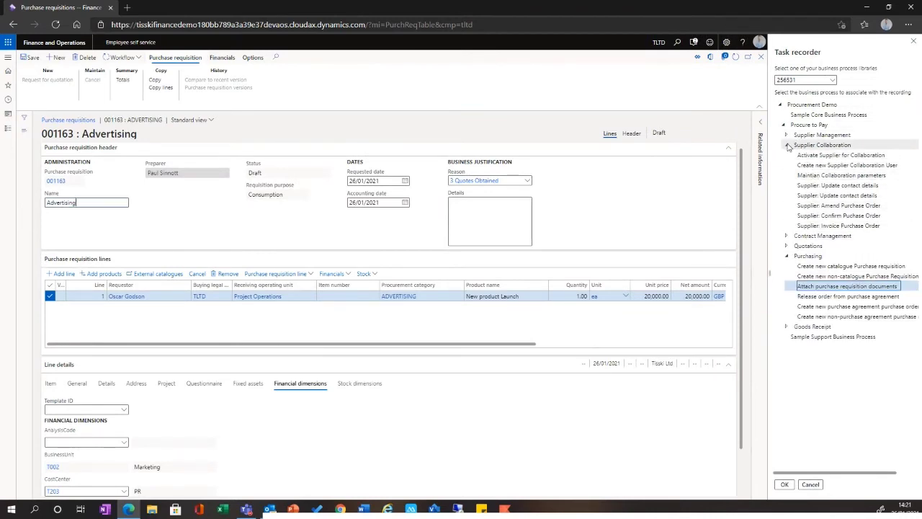
pyautogui.click(788, 145)
pyautogui.click(787, 136)
pyautogui.click(787, 135)
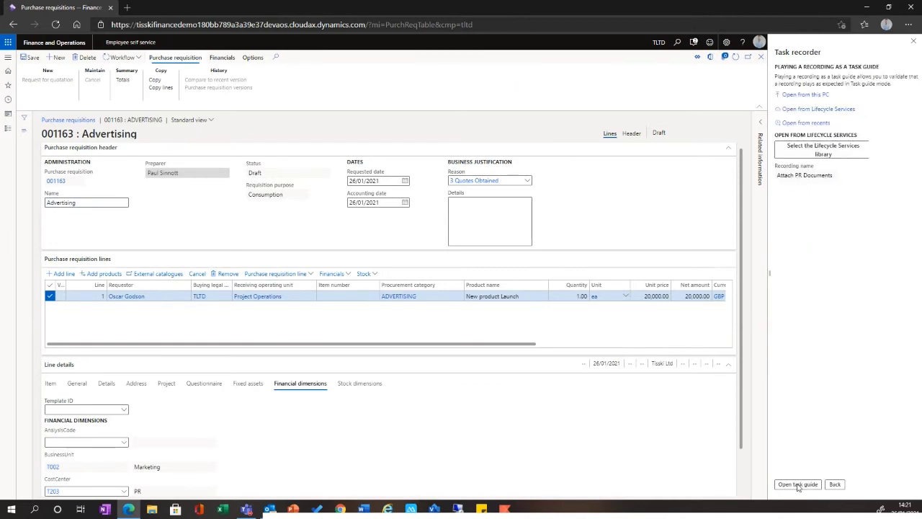
pyautogui.click(798, 483)
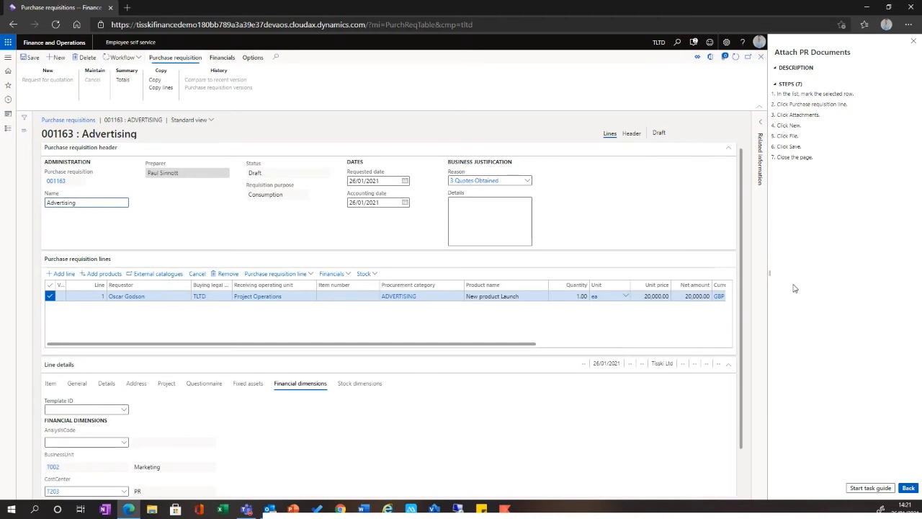
pyautogui.click(888, 488)
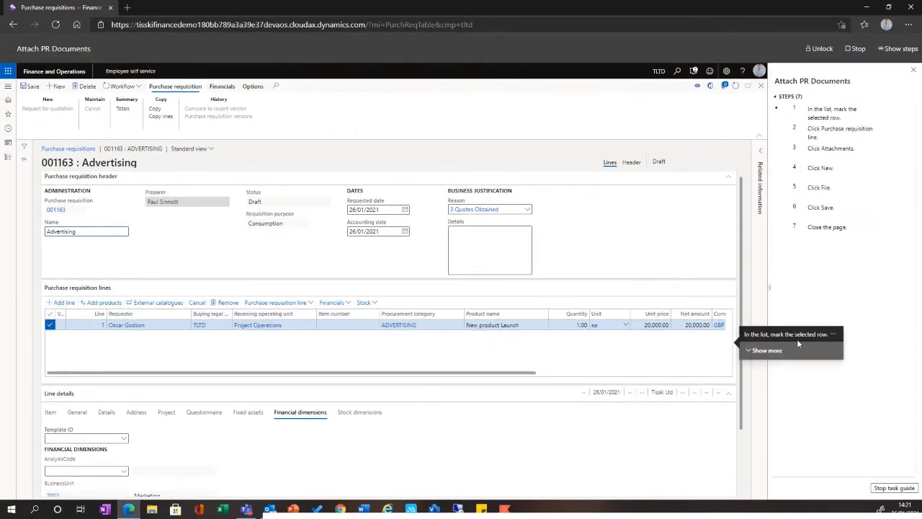
# Open the attachments of the Advertising requisition's New product Launch line and add a new attachment of type File
pyautogui.click(49, 325)
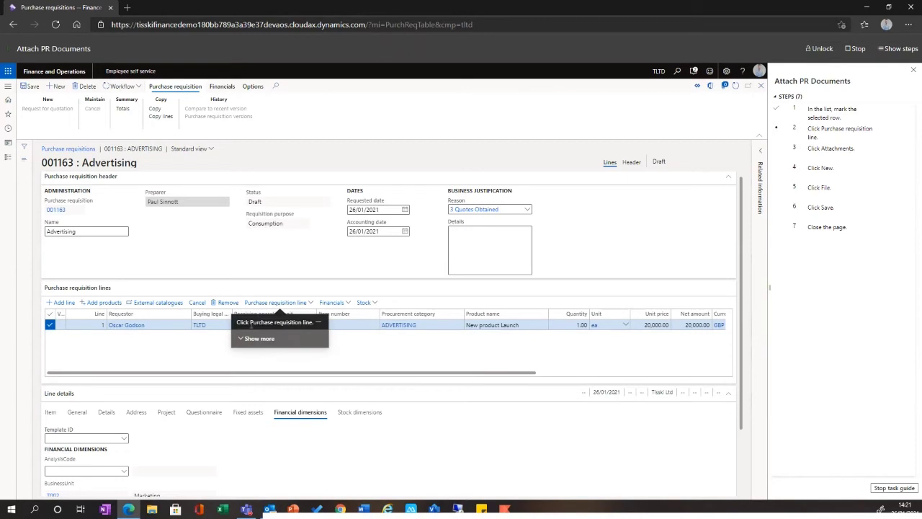
pyautogui.click(308, 302)
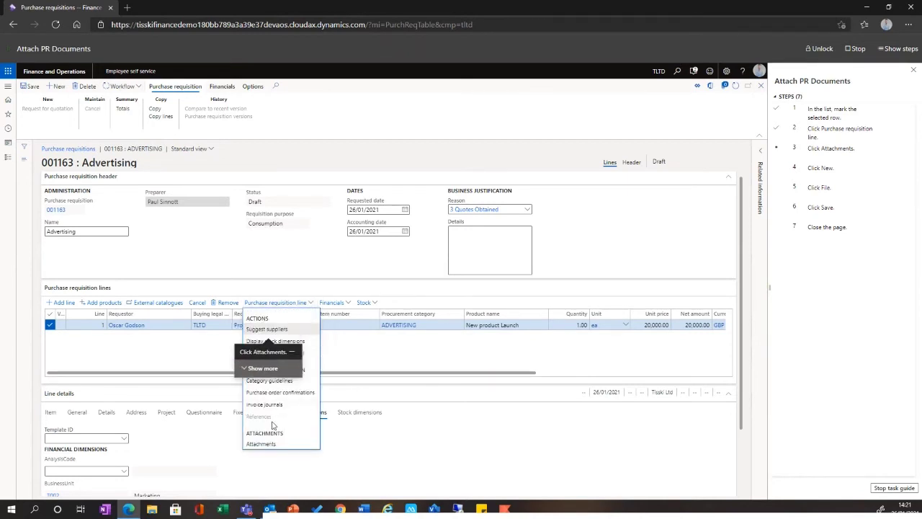
pyautogui.click(274, 443)
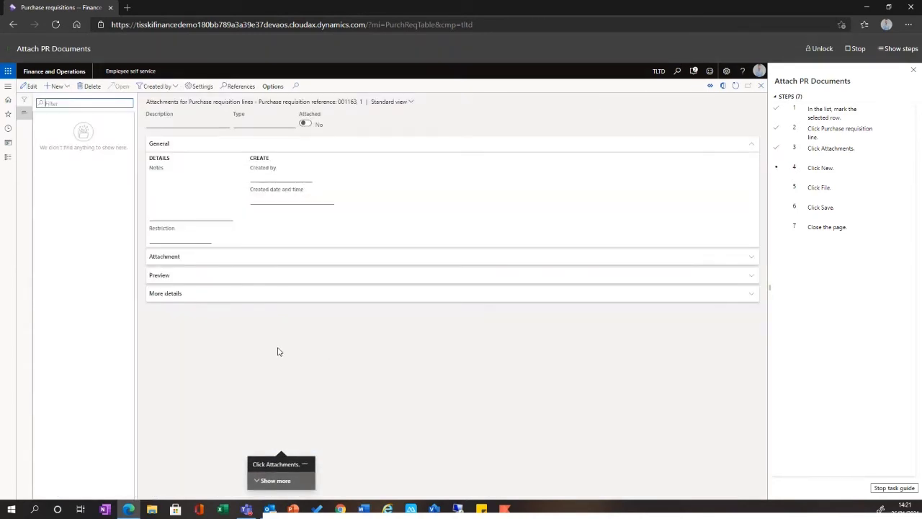
pyautogui.click(56, 86)
pyautogui.click(62, 108)
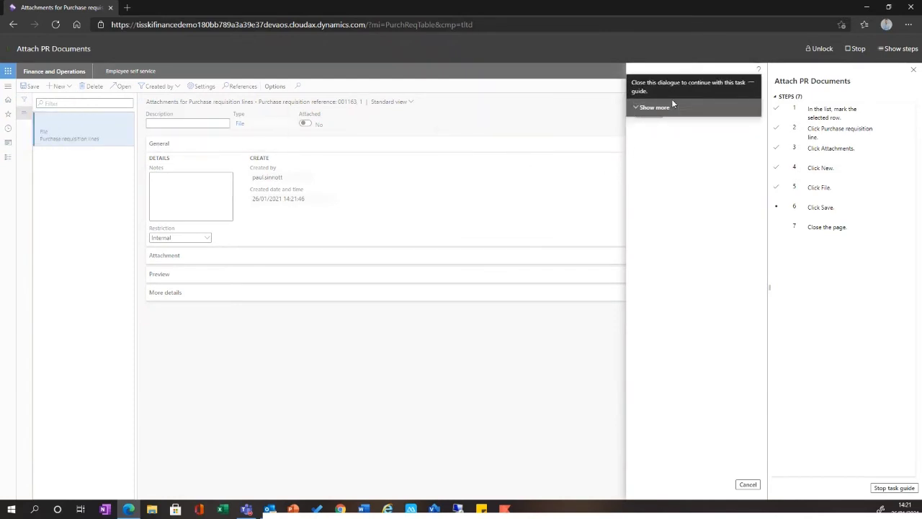
# Upload Quote 1 from the Quotes folder as the attachment, save it, and return to the requisition
pyautogui.click(752, 85)
pyautogui.click(651, 114)
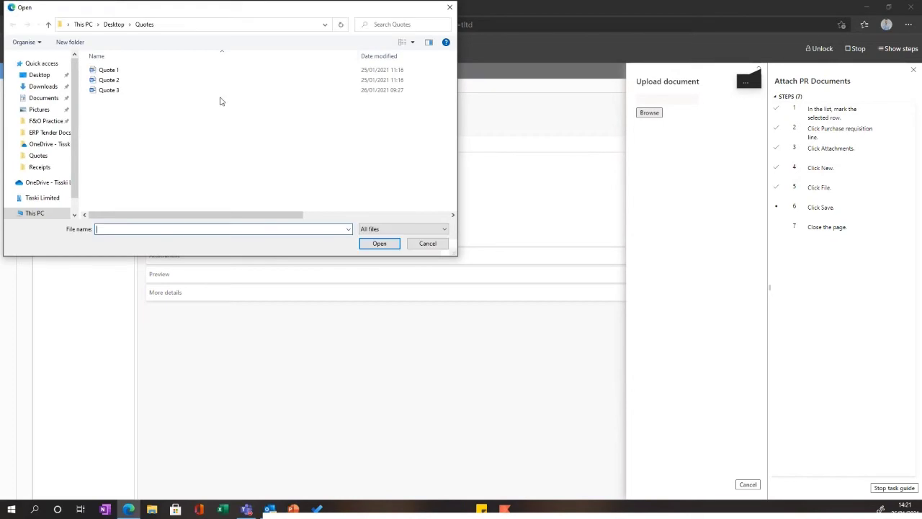
pyautogui.click(115, 69)
pyautogui.click(378, 244)
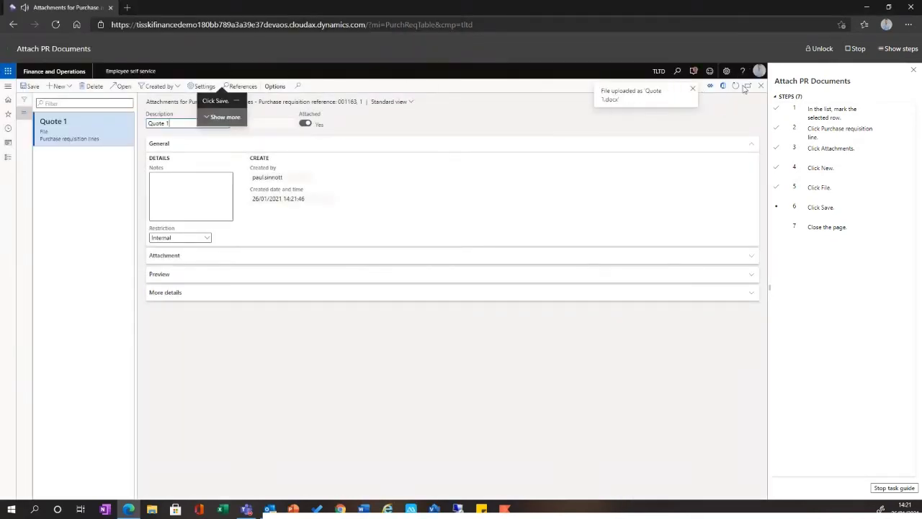
pyautogui.click(32, 87)
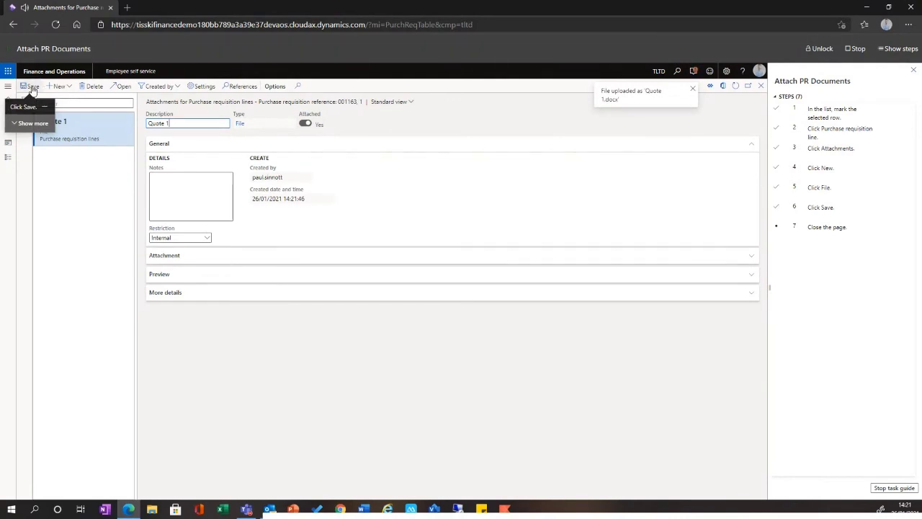
pyautogui.click(761, 85)
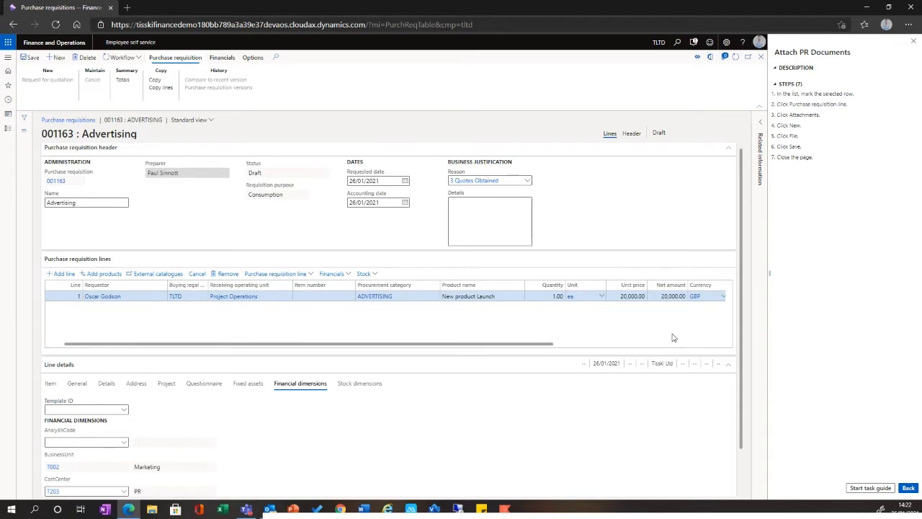
# Leave Task recorder and submit the Advertising requisition to workflow without a comment, dismissing the budget warning
pyautogui.click(908, 488)
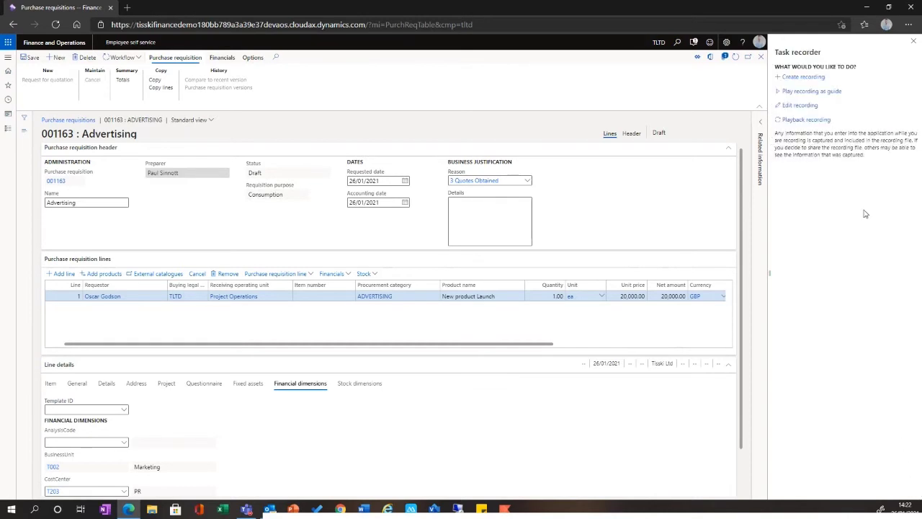
pyautogui.click(913, 41)
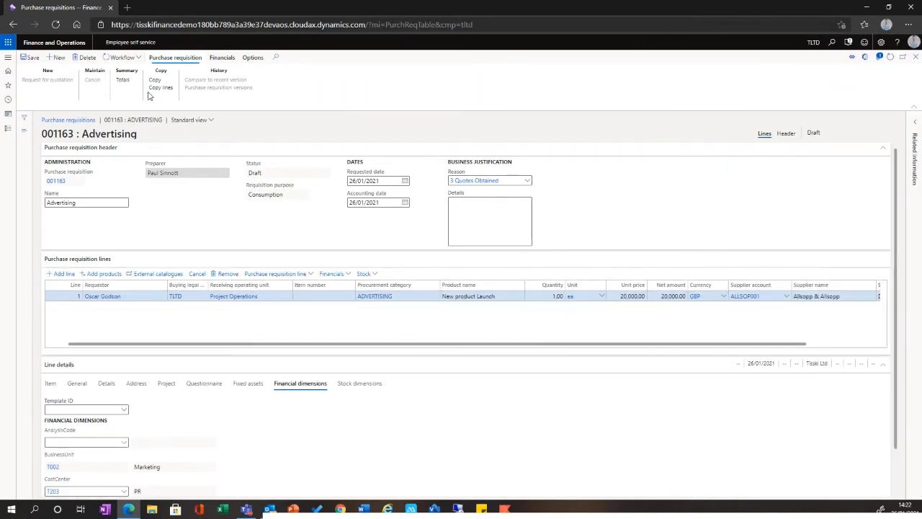
pyautogui.click(121, 57)
pyautogui.click(118, 98)
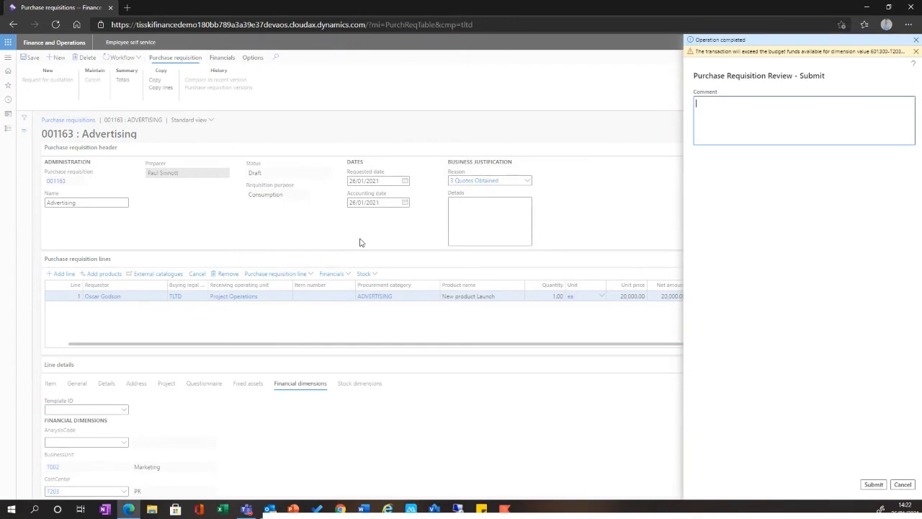
pyautogui.click(873, 484)
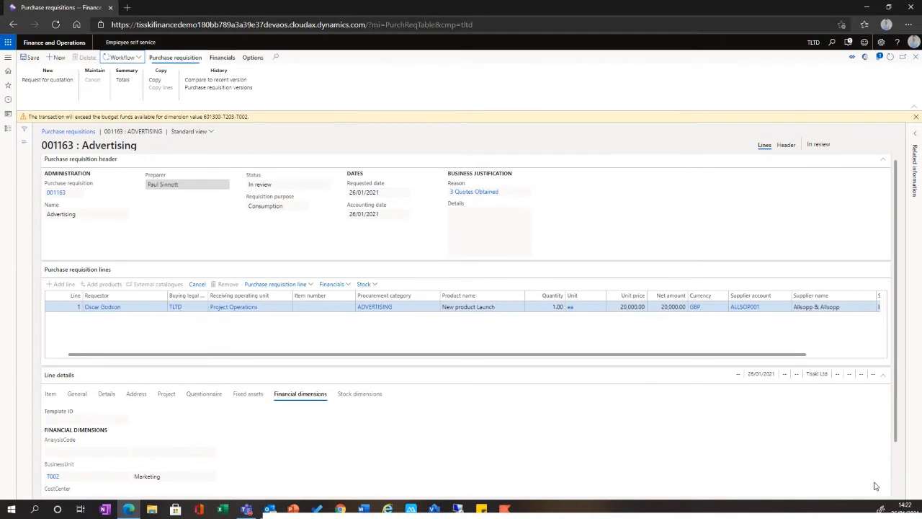
pyautogui.click(915, 117)
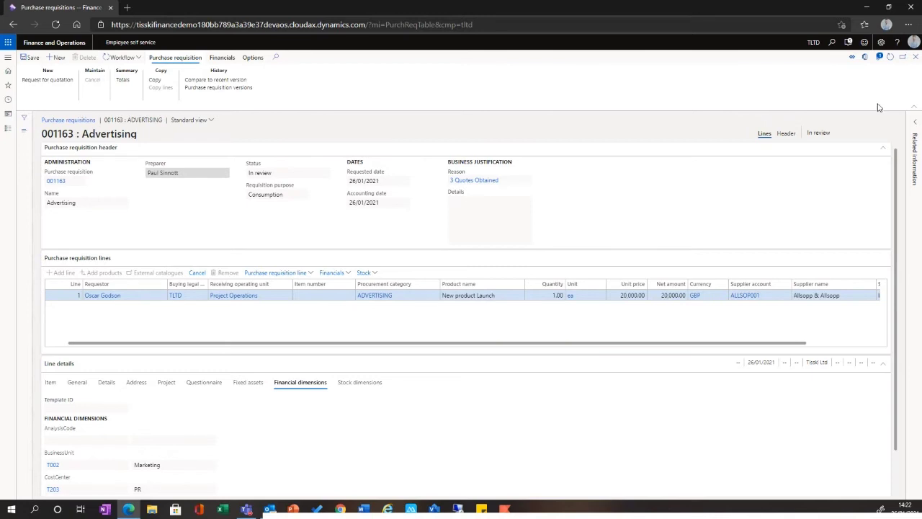
# Return to the list of prepared requisitions and create a new purchase requisition named New surface
pyautogui.click(915, 57)
pyautogui.rightClick(170, 310)
pyautogui.click(888, 60)
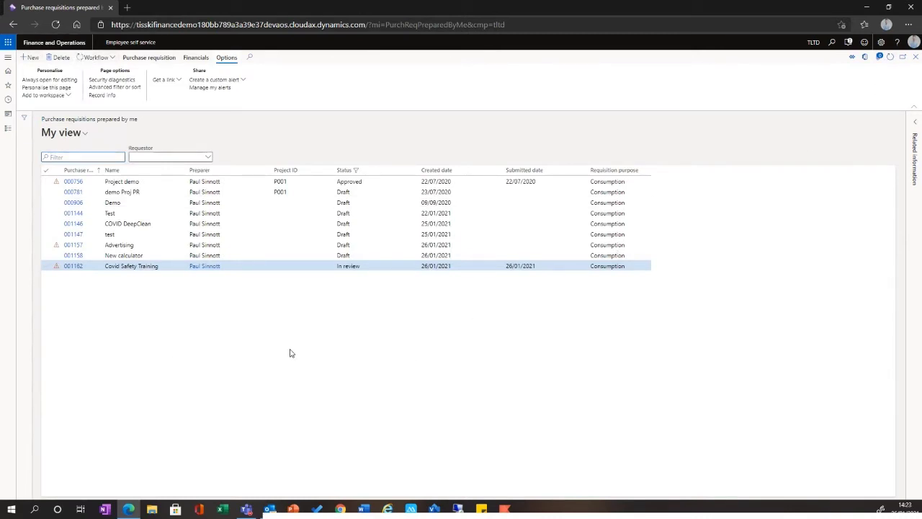
pyautogui.click(31, 58)
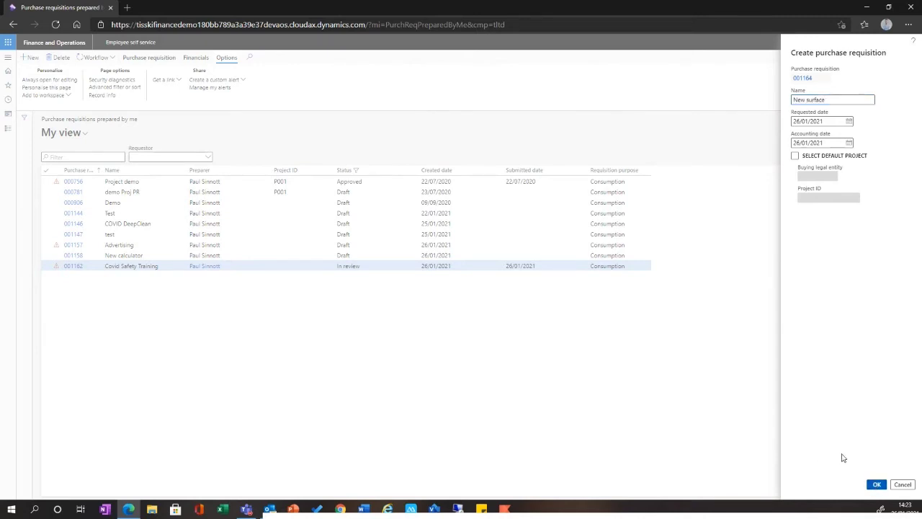
pyautogui.press('Return')
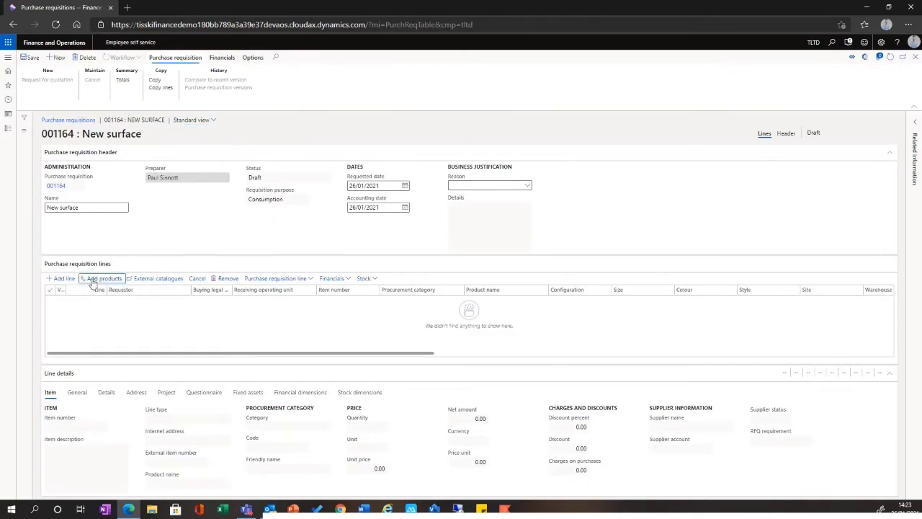
# Look through the catalogue products in the Computers category under Office Machines, leaving without adding any to the requisition
pyautogui.click(93, 282)
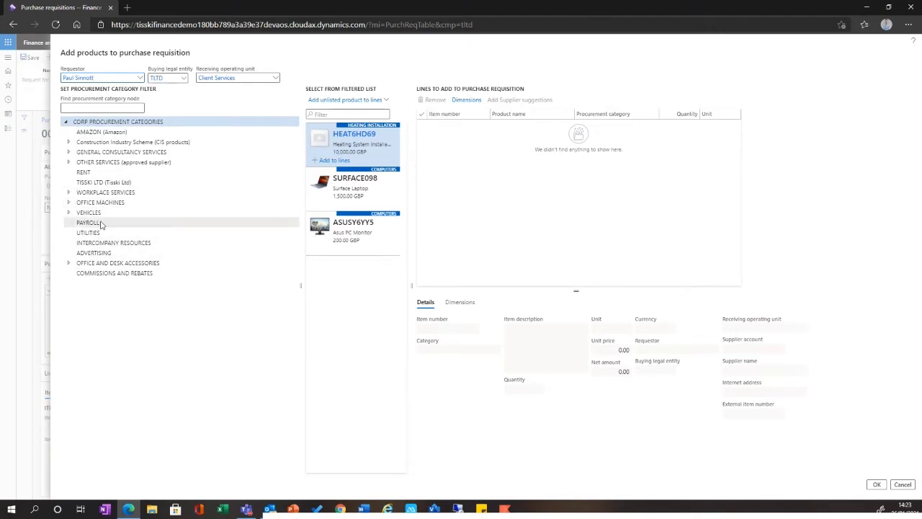
pyautogui.click(69, 204)
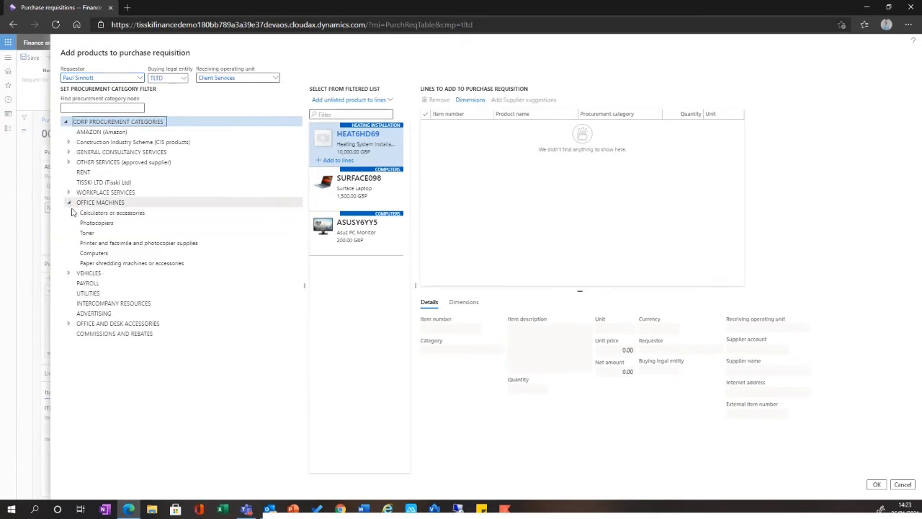
pyautogui.click(96, 253)
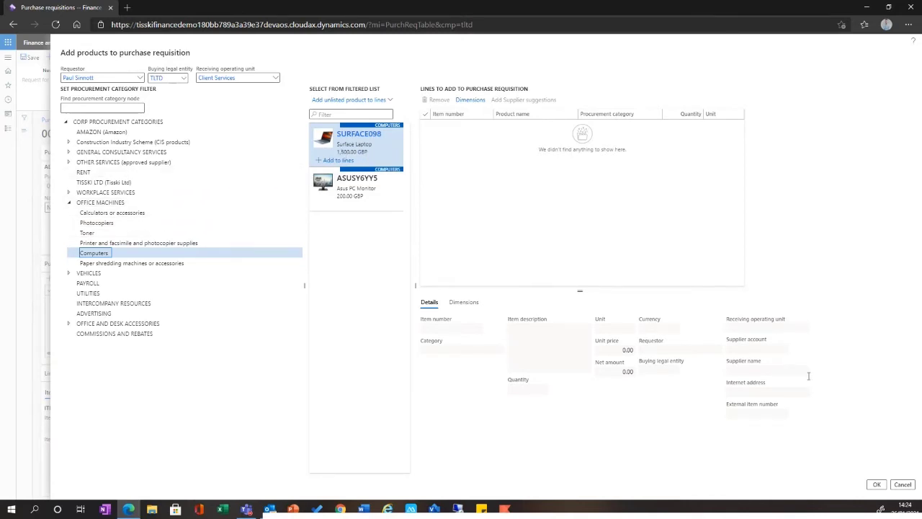
pyautogui.click(902, 484)
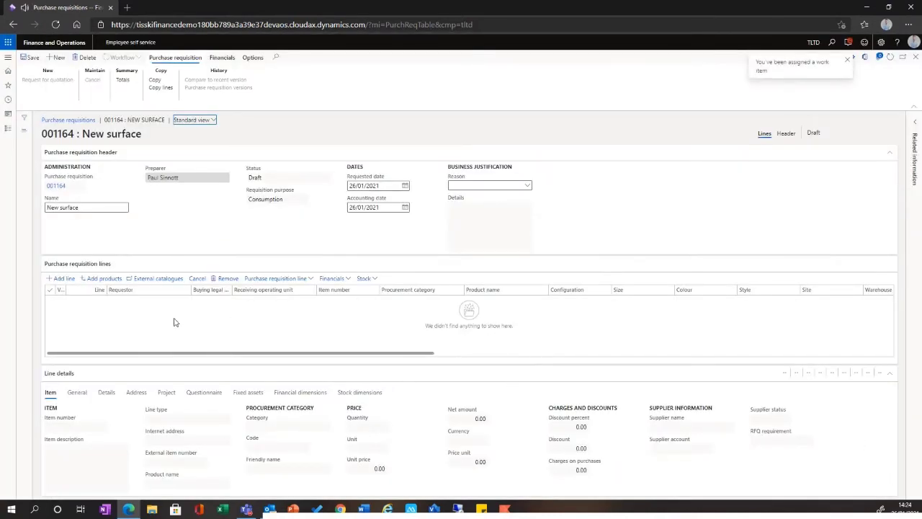
# Open the Amazon external catalogue from the New surface requisition and agree to continue to the external site
pyautogui.click(144, 279)
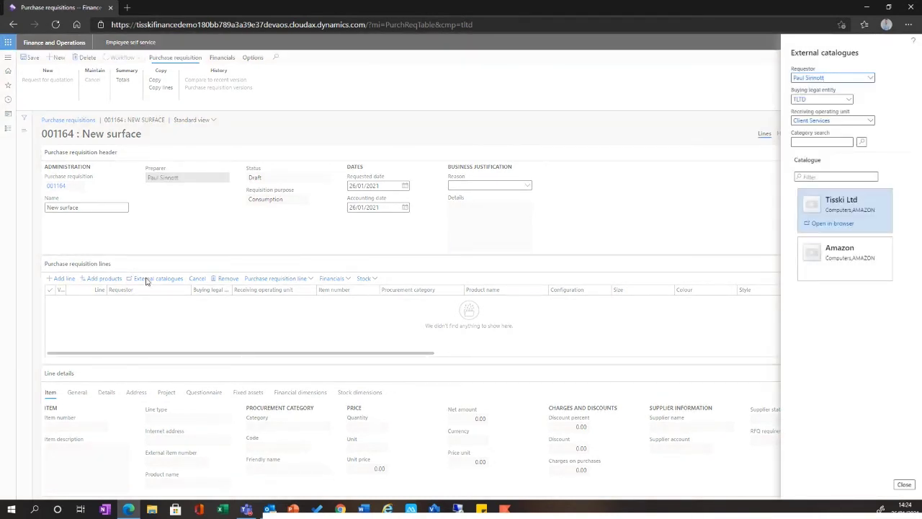
pyautogui.click(836, 252)
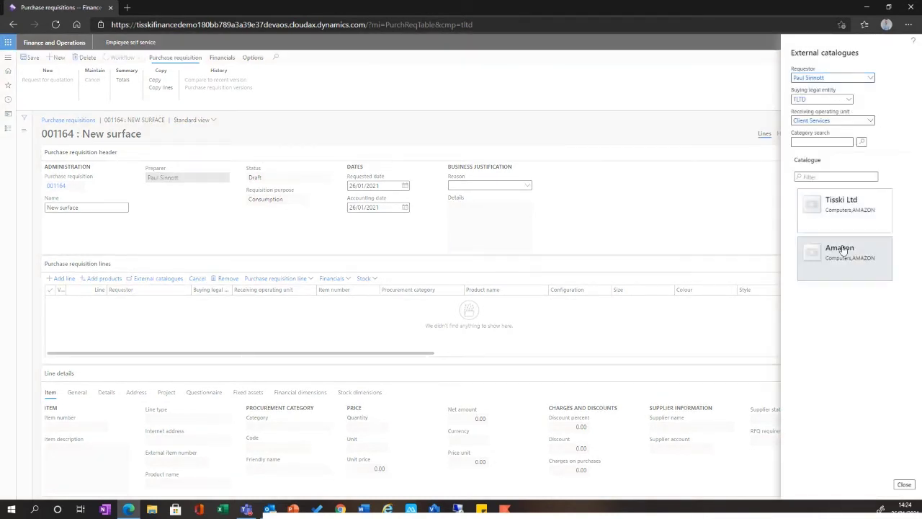
pyautogui.click(829, 271)
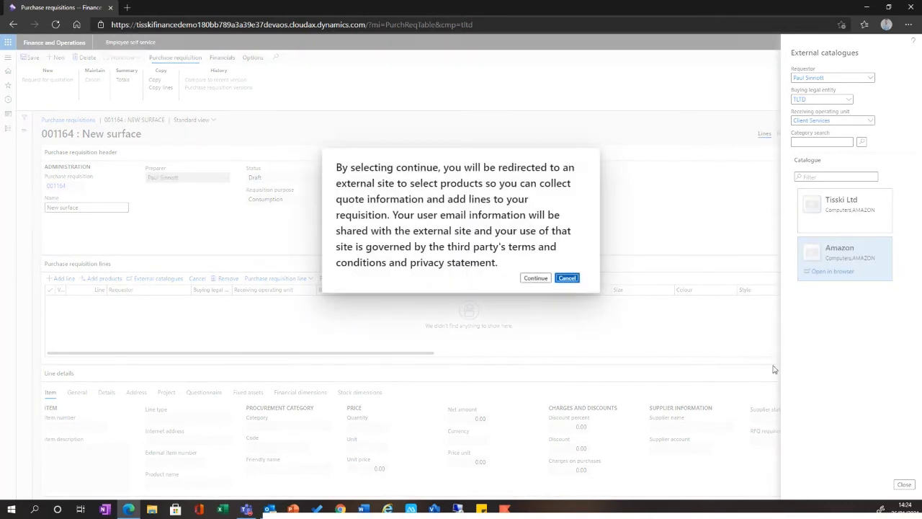
pyautogui.click(544, 285)
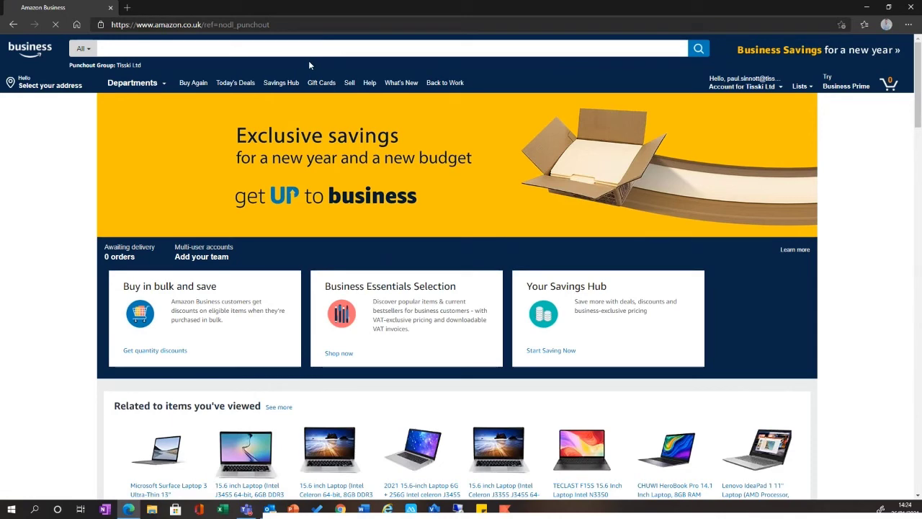
# Search Amazon Business for surface and open the Microsoft Surface Laptop 3 Ultra-Thin 13" in Platinum
pyautogui.click(243, 51)
pyautogui.write('surfa')
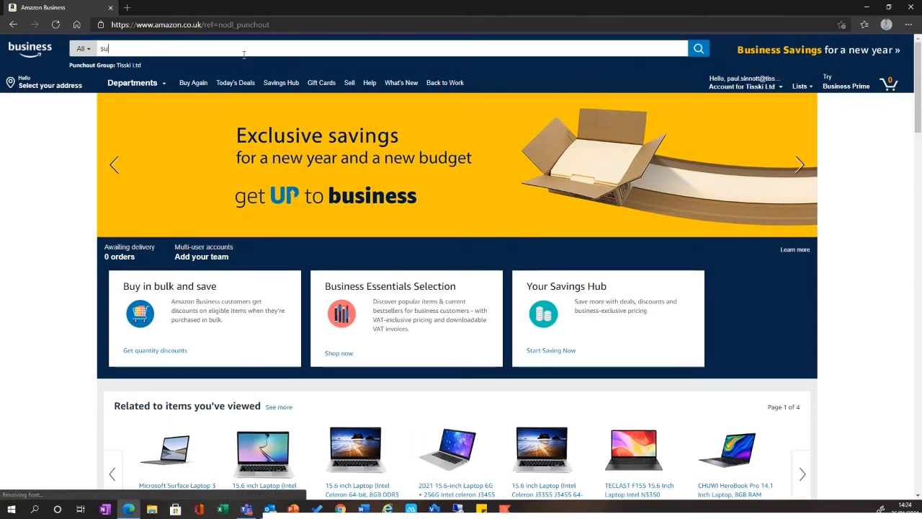
pyautogui.write('ce')
pyautogui.press('Return')
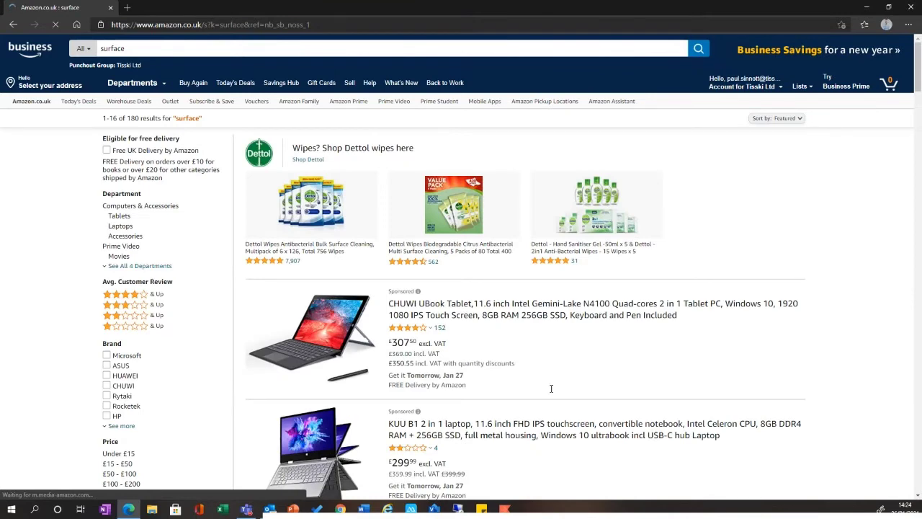
pyautogui.scroll(-3, 505, 360)
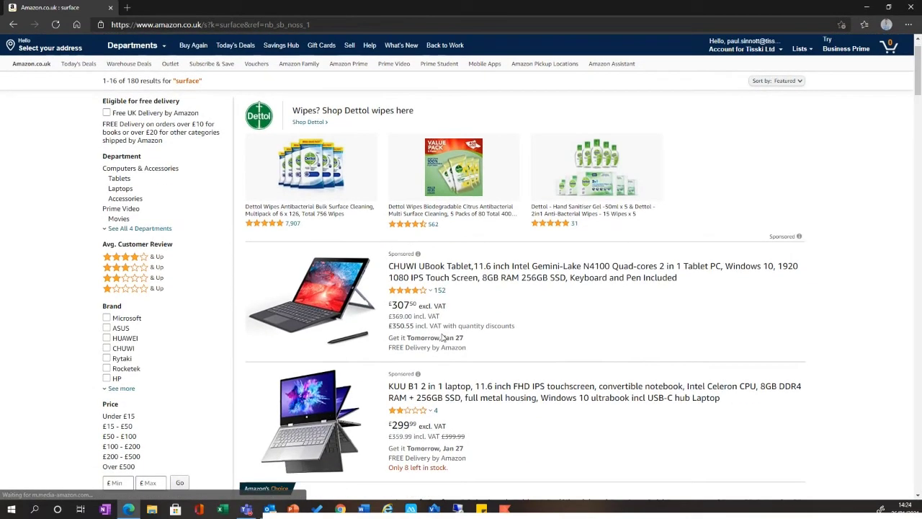
pyautogui.scroll(-5, 443, 337)
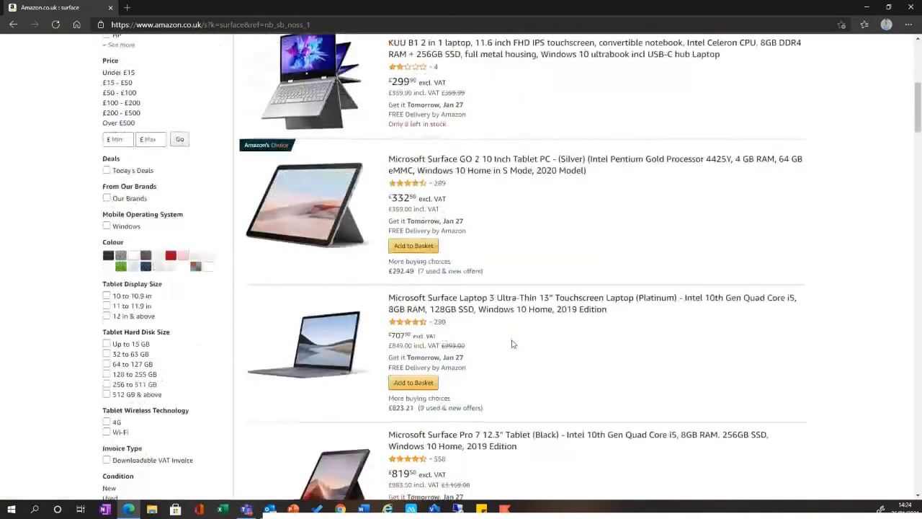
pyautogui.click(490, 305)
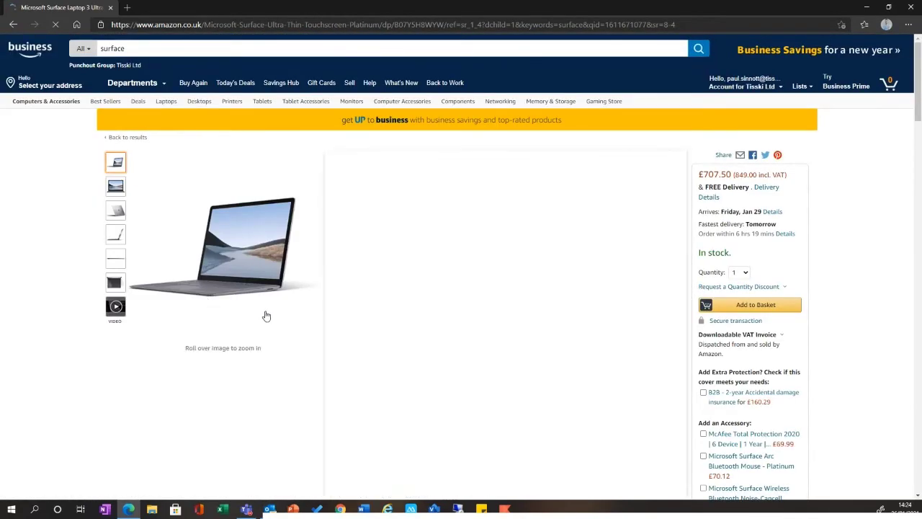
# Add the Surface Laptop 3 to the basket without the accidental damage insurance, and try to submit it for approval
pyautogui.click(756, 308)
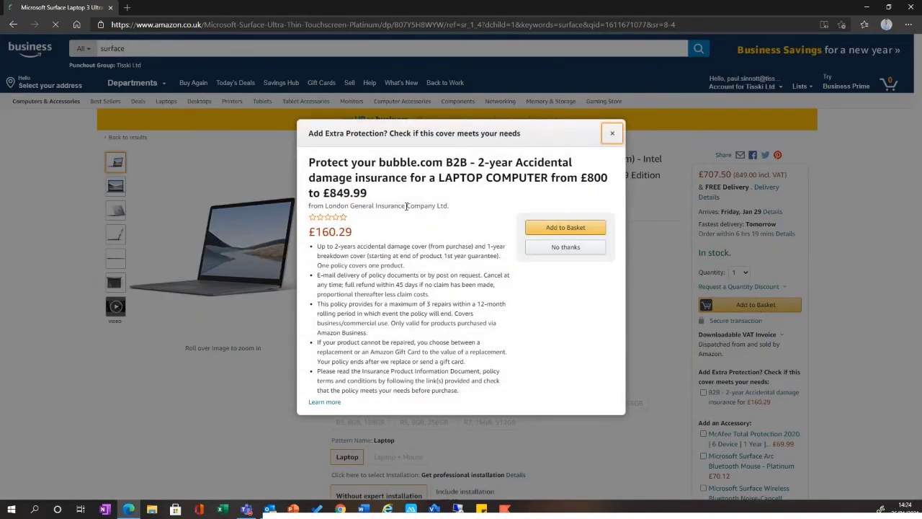
pyautogui.click(567, 247)
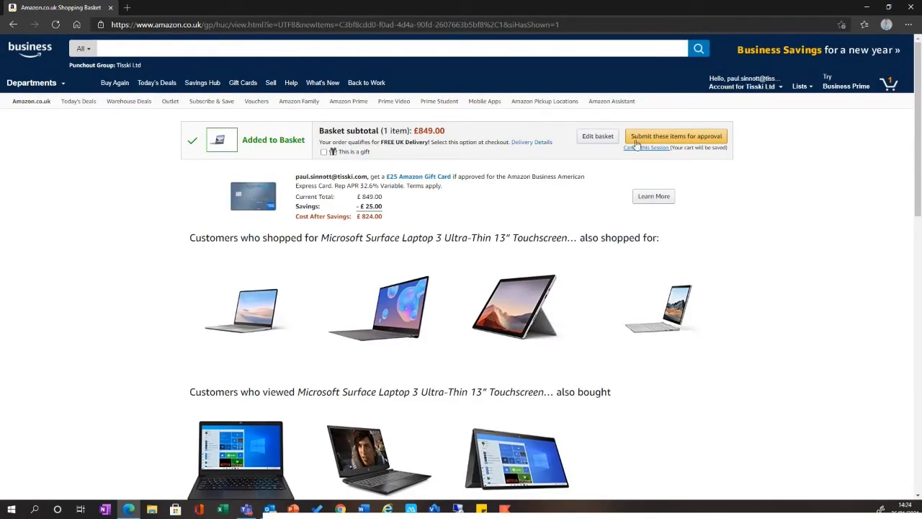
pyautogui.click(679, 137)
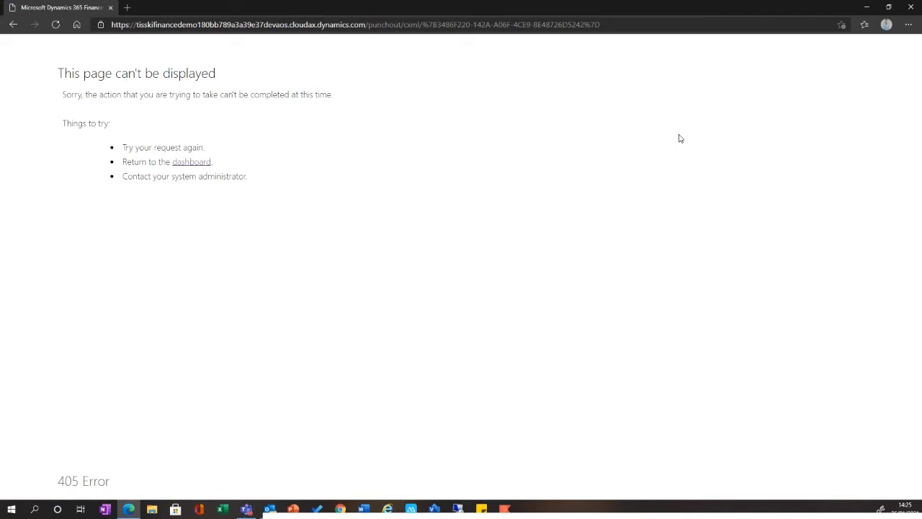
# Return to the Finance and Operations dashboard using the saved Tisski Sales Demo favourite
pyautogui.click(52, 29)
pyautogui.click(12, 24)
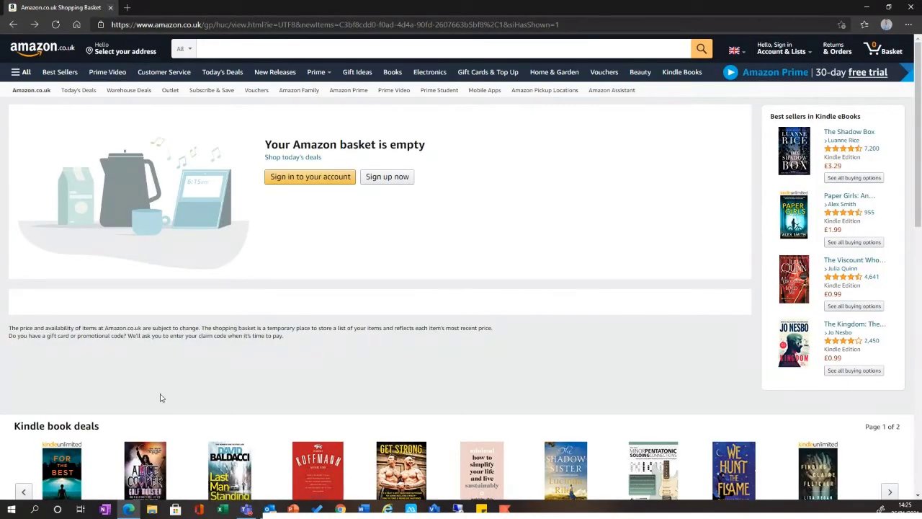
pyautogui.click(865, 24)
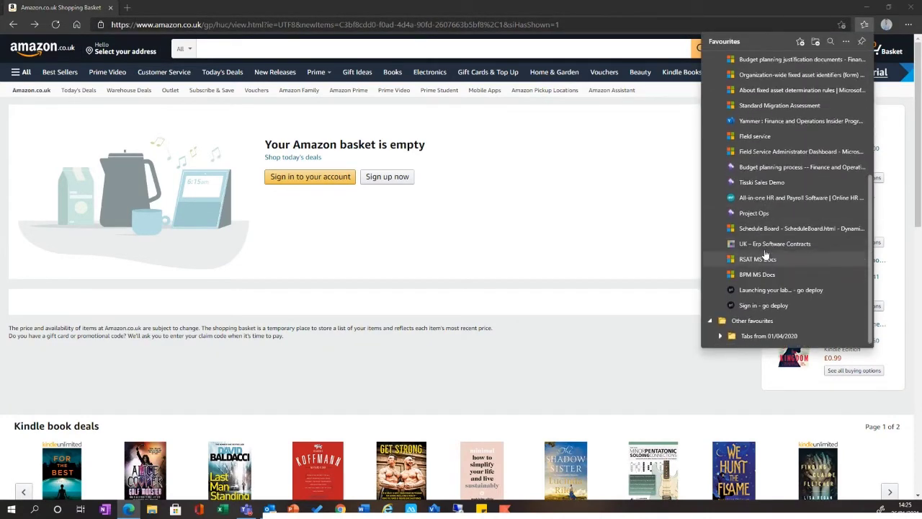
pyautogui.click(756, 183)
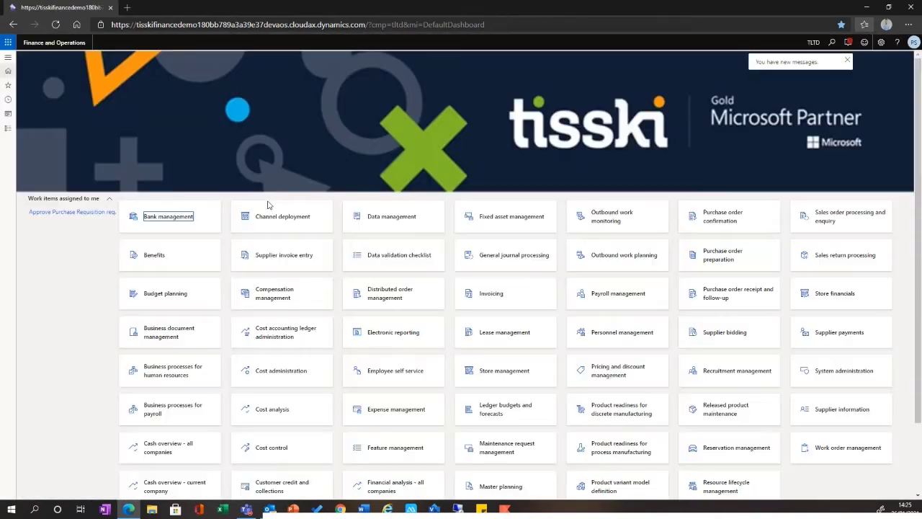
# Reopen the New surface requisition from the list of all purchase requisitions and go to its Amazon external catalogue
pyautogui.click(8, 58)
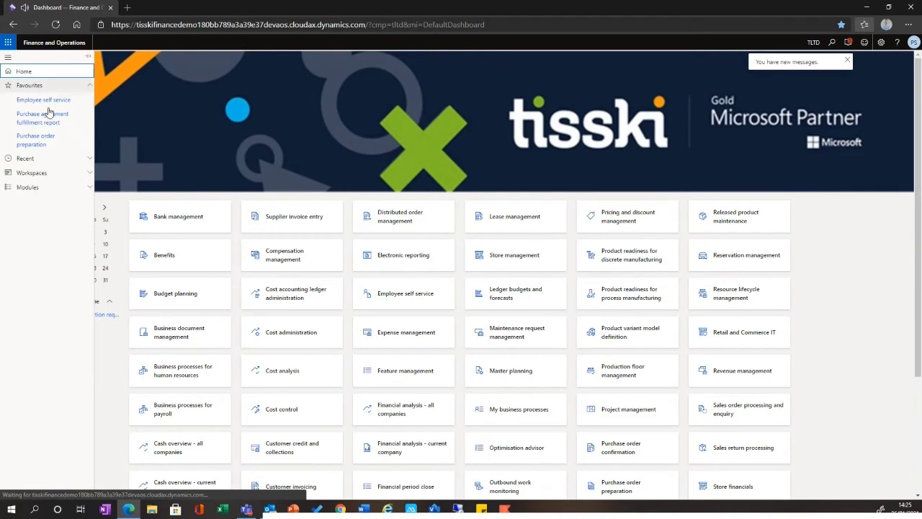
pyautogui.click(36, 159)
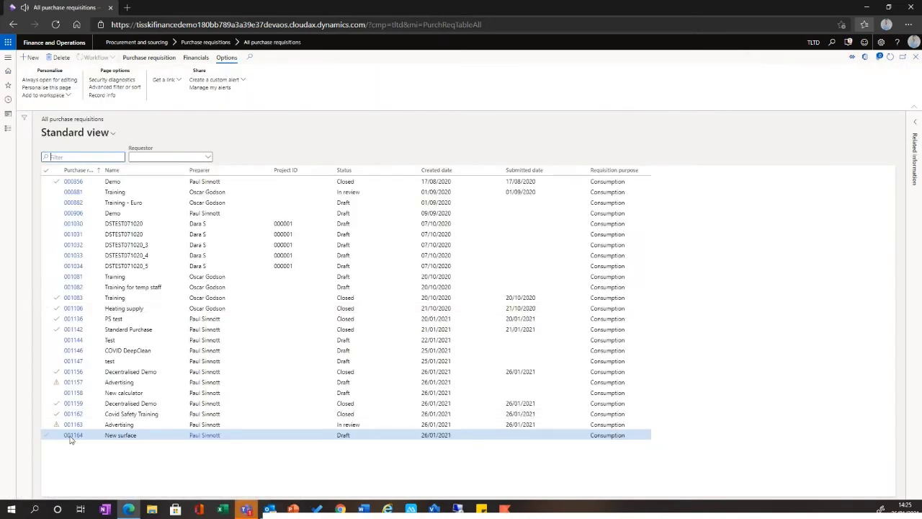
pyautogui.click(161, 436)
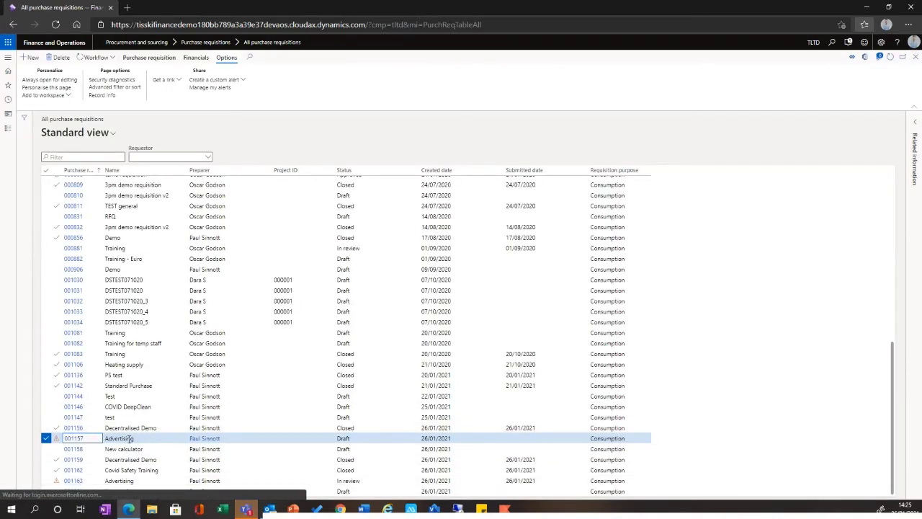
pyautogui.click(72, 492)
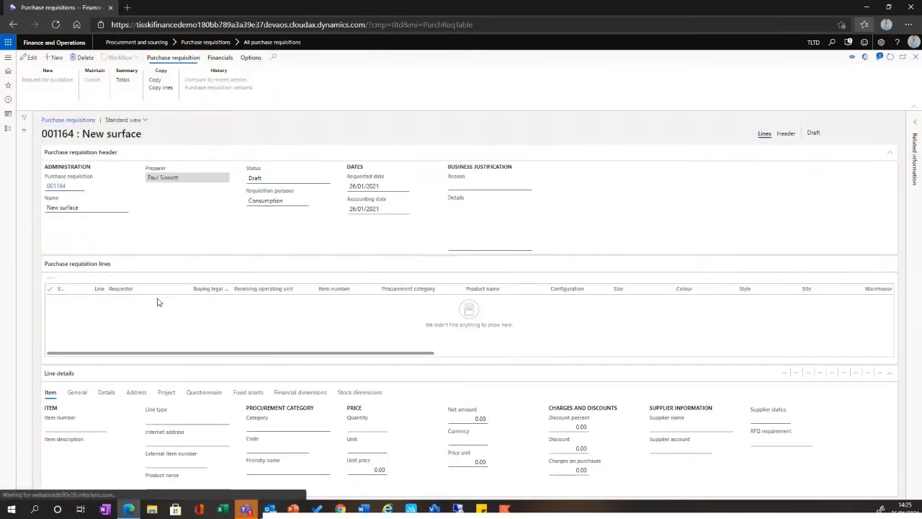
pyautogui.click(157, 278)
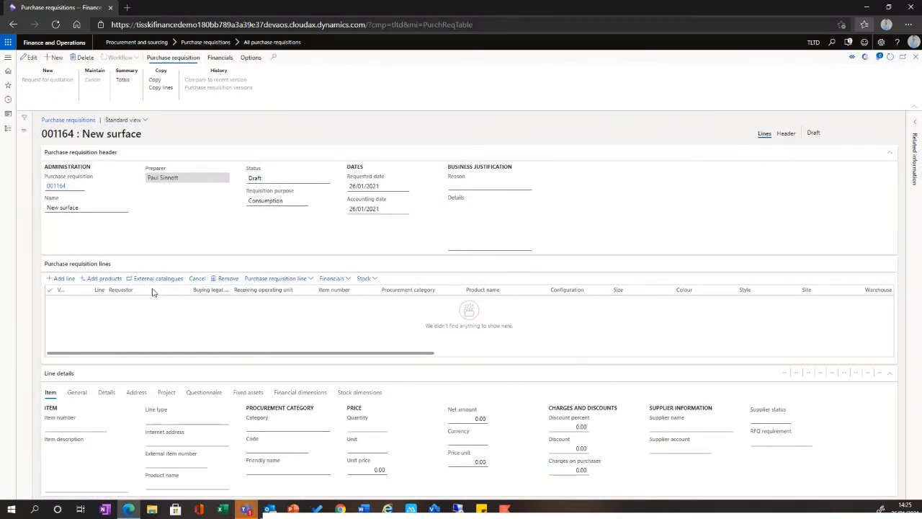
pyautogui.click(829, 253)
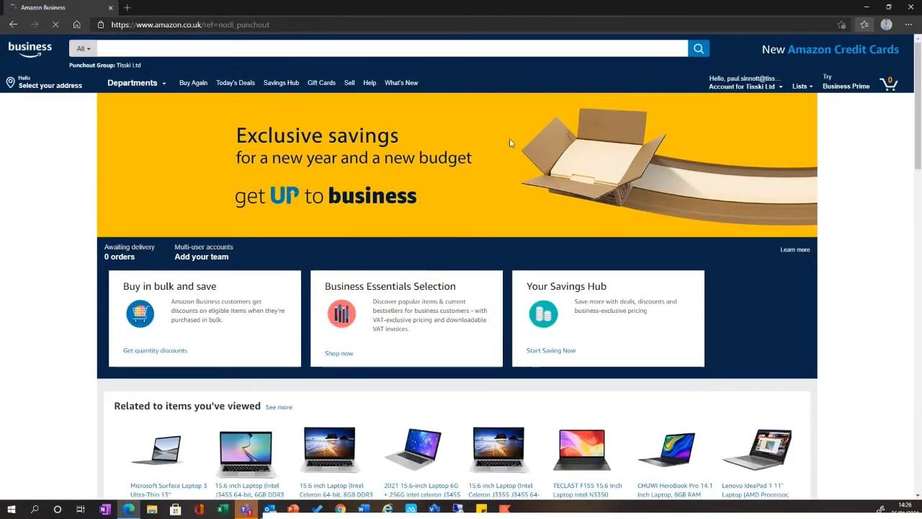
# Search Amazon Business for surface pro 7
pyautogui.click(398, 49)
pyautogui.write('surf')
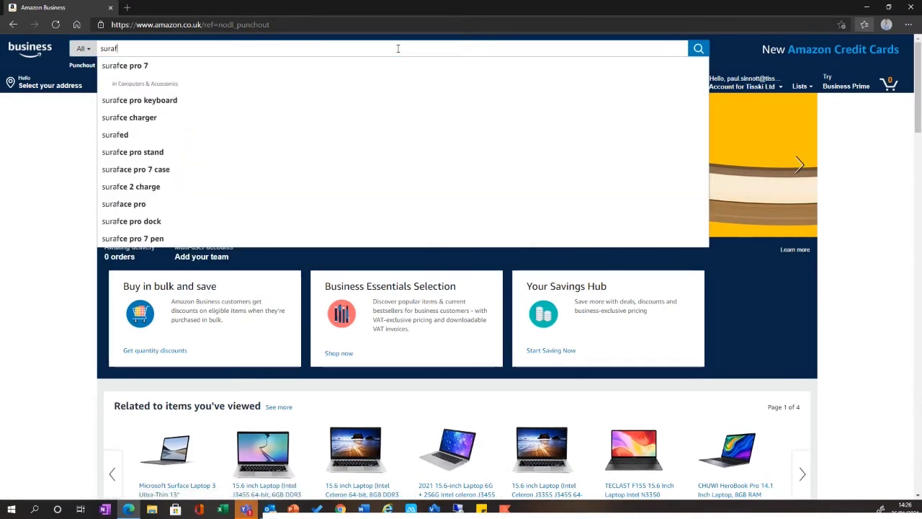
pyautogui.press('Down')
pyautogui.press('Return')
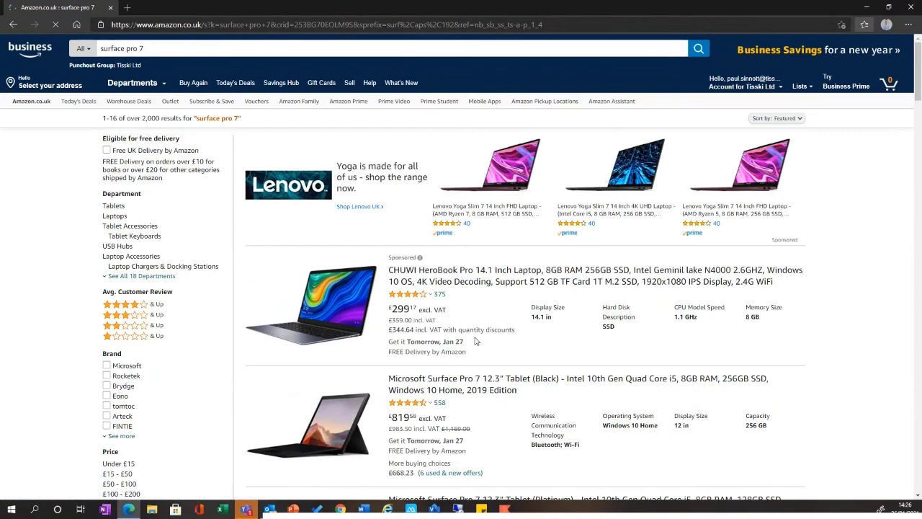
# Add the Microsoft Surface Pro 7 12.3" Tablet (Black) to the basket and submit it for approval
pyautogui.scroll(-4, 479, 288)
pyautogui.click(484, 112)
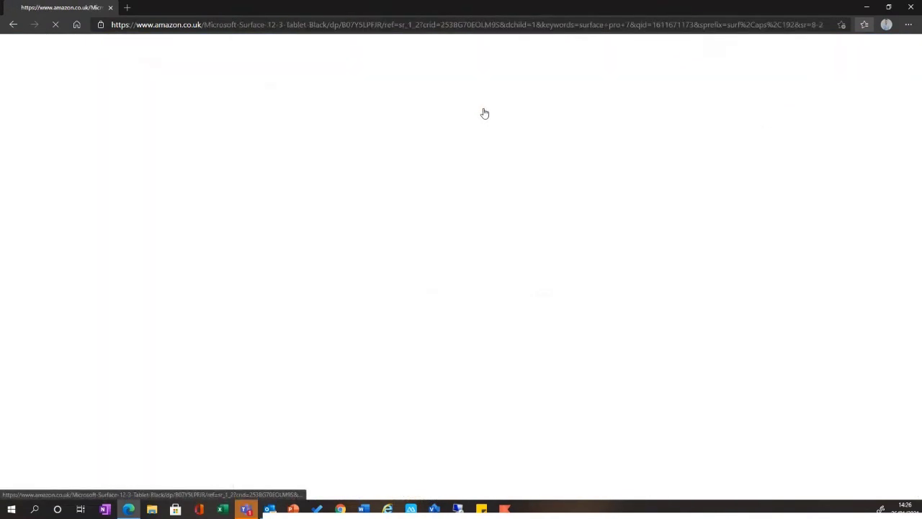
pyautogui.click(742, 315)
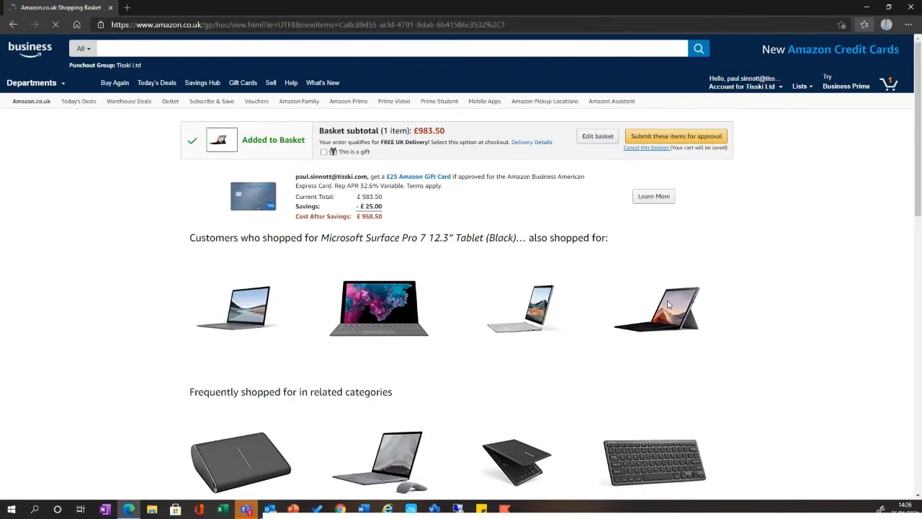
pyautogui.click(691, 139)
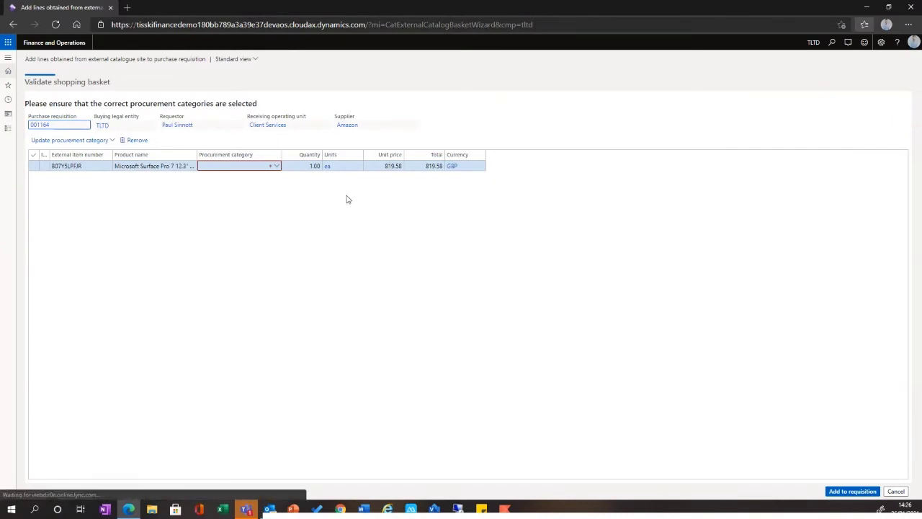
# Assign the Computers procurement category to the Surface Pro 7 basket line and add it to the requisition
pyautogui.click(170, 166)
pyautogui.moveTo(170, 165); pyautogui.dragTo(244, 166)
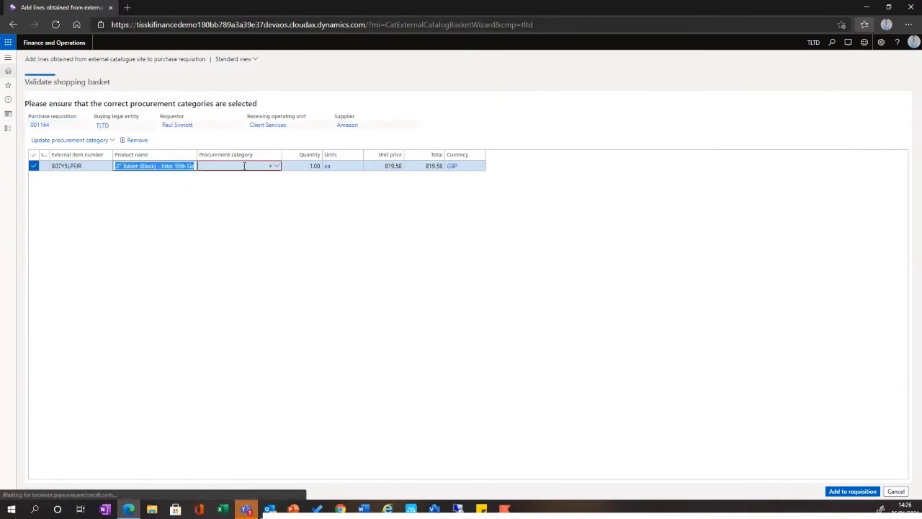
pyautogui.click(216, 166)
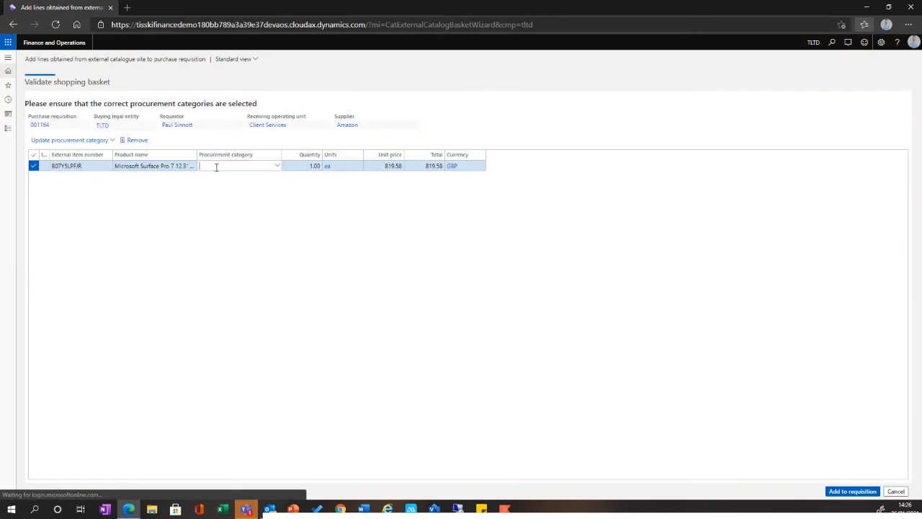
pyautogui.click(277, 165)
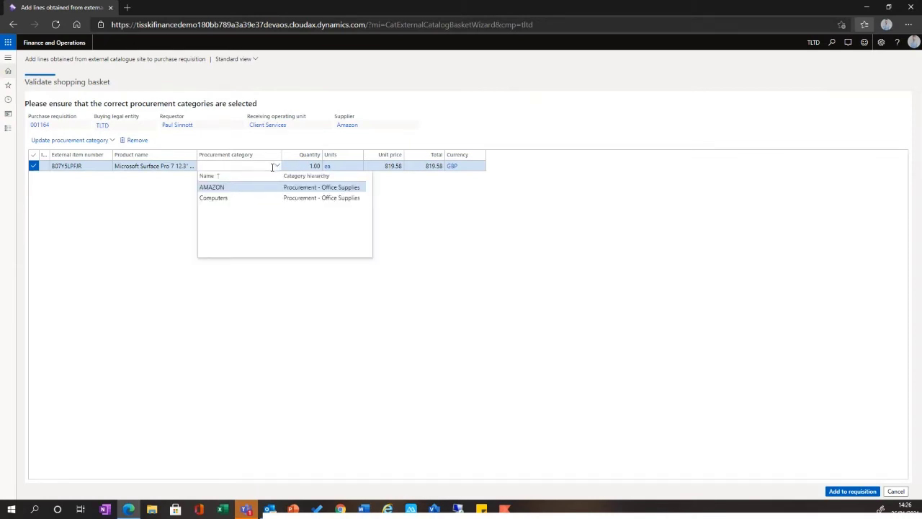
pyautogui.click(226, 199)
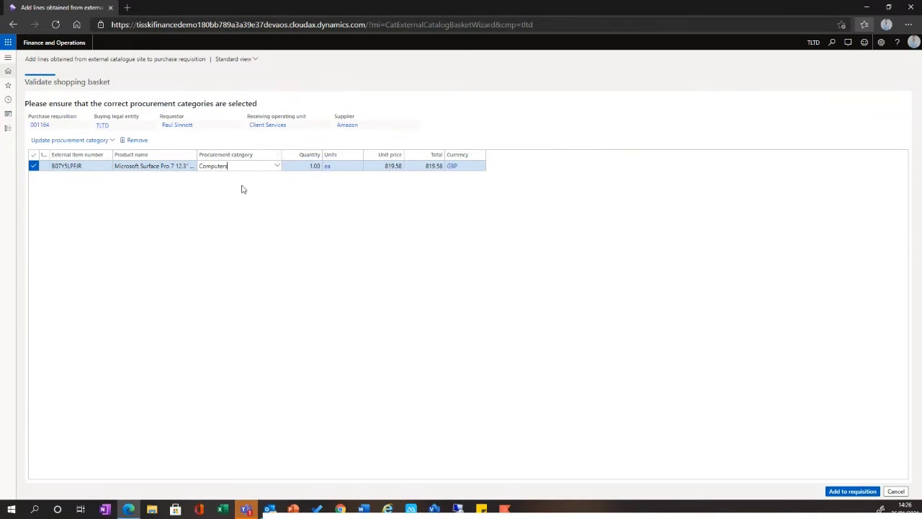
pyautogui.click(244, 189)
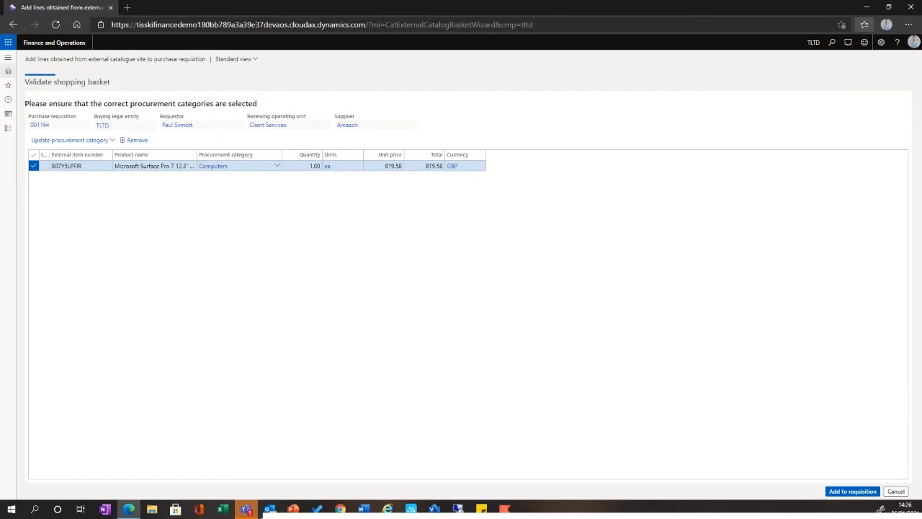
pyautogui.click(853, 497)
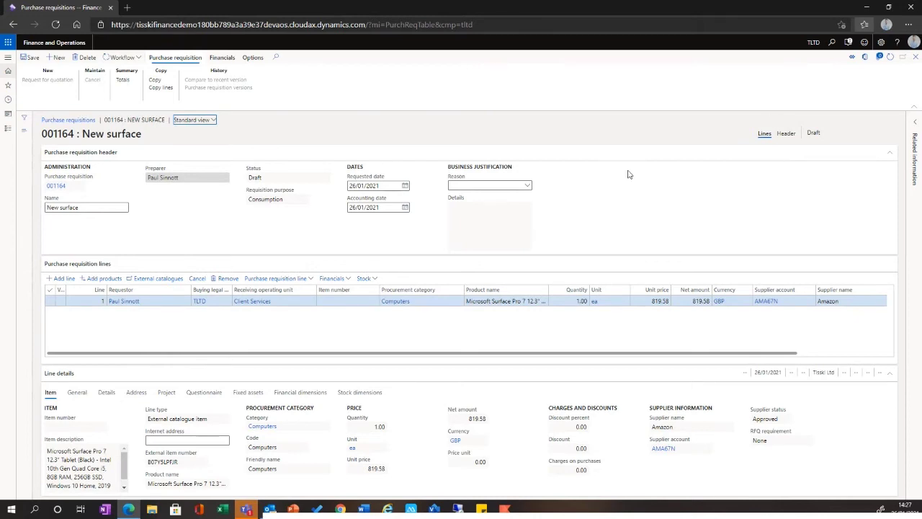
# Submit the New surface requisition to the approval workflow, dismiss the budget message and close the requisition
pyautogui.click(128, 59)
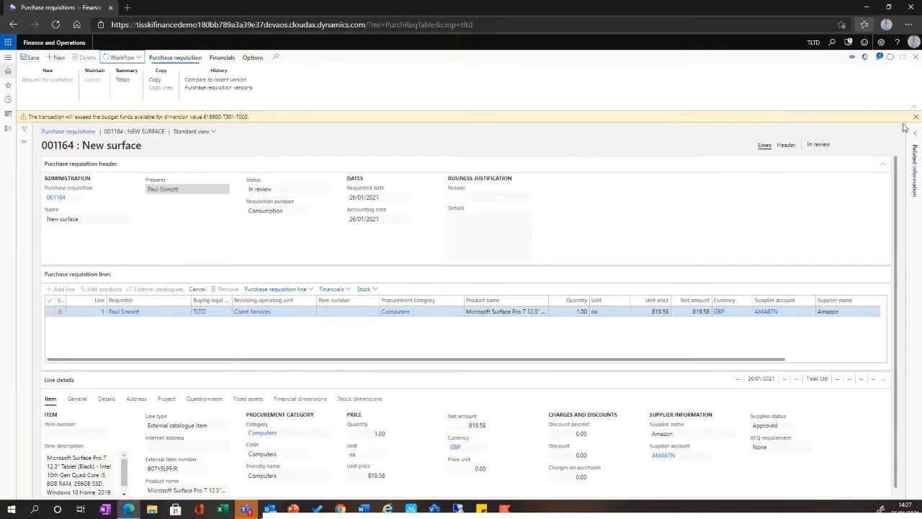
pyautogui.click(916, 116)
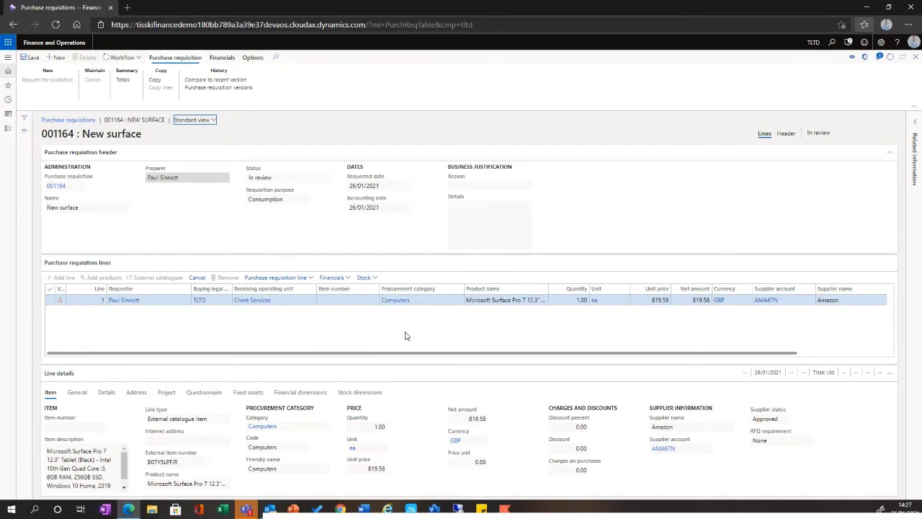
pyautogui.click(916, 57)
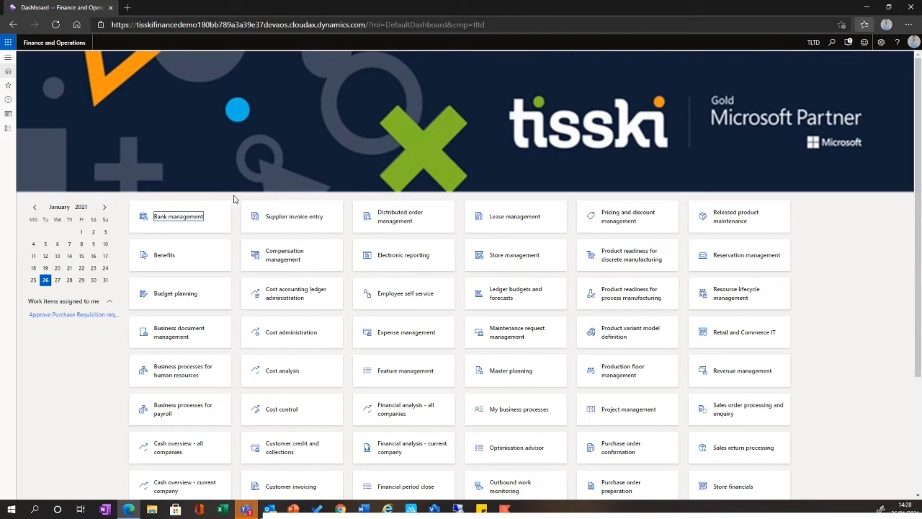
# Open the list of all requests for quotations from the favourite Purchase order preparation workspace
pyautogui.click(8, 57)
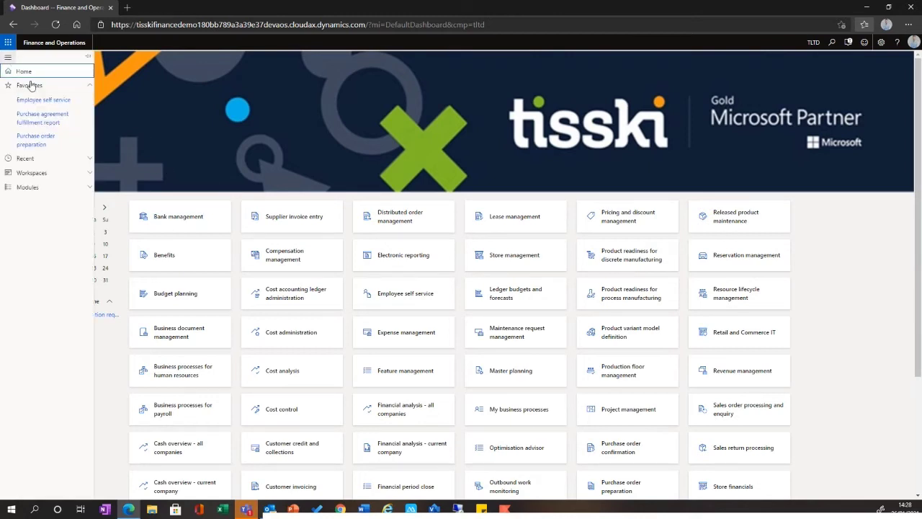
pyautogui.click(46, 141)
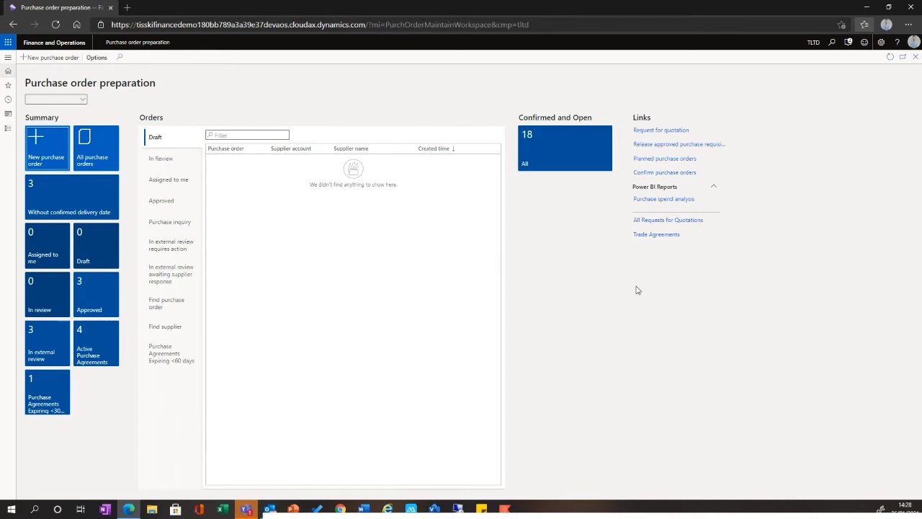
pyautogui.click(664, 221)
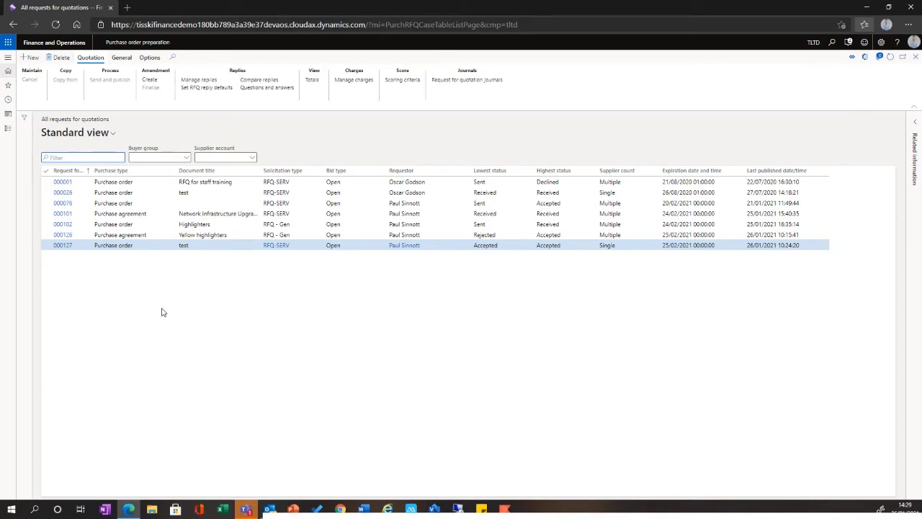
# Create a purchase order request for quotation with the document title Blue highlighters and delivery date 01/02/2021
pyautogui.click(33, 63)
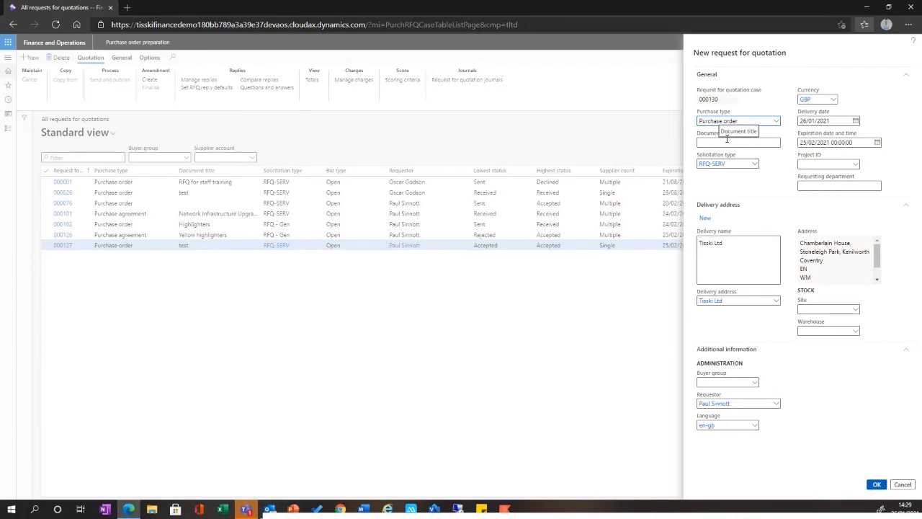
pyautogui.click(731, 144)
pyautogui.write('Blue highlighters')
pyautogui.click(855, 121)
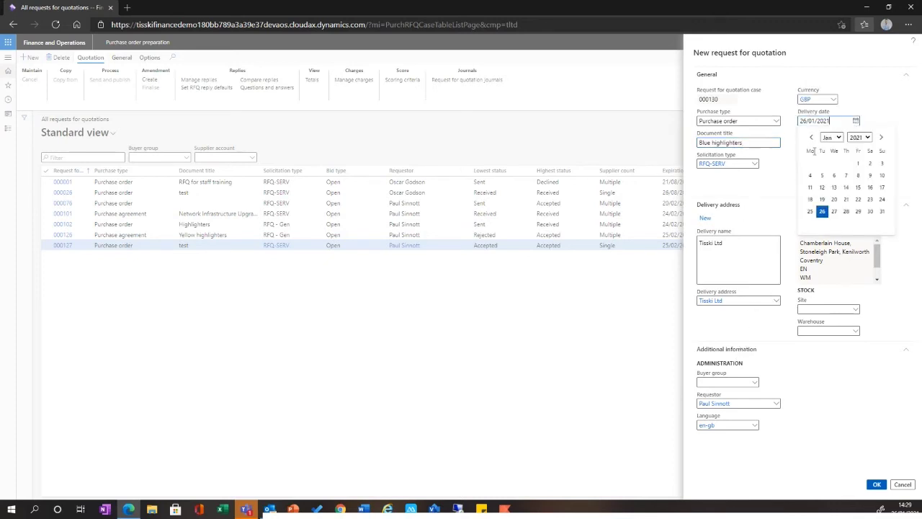
pyautogui.click(879, 137)
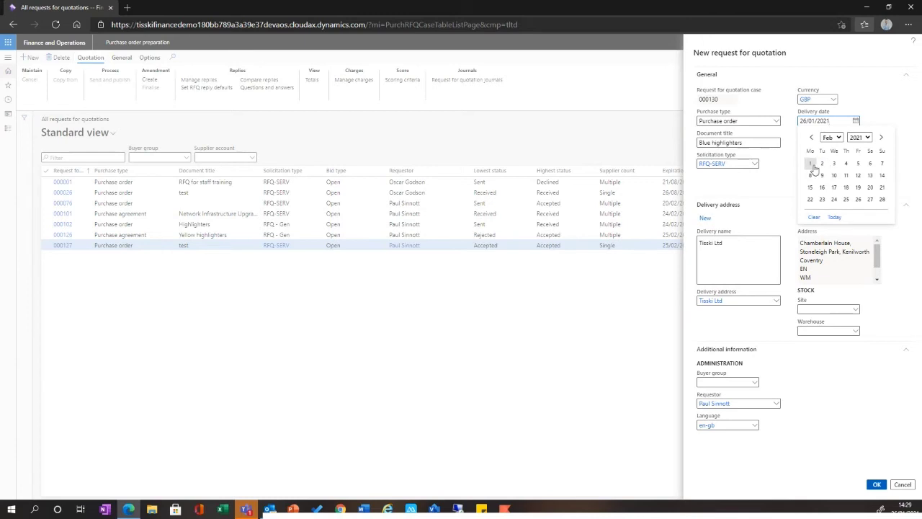
pyautogui.click(811, 162)
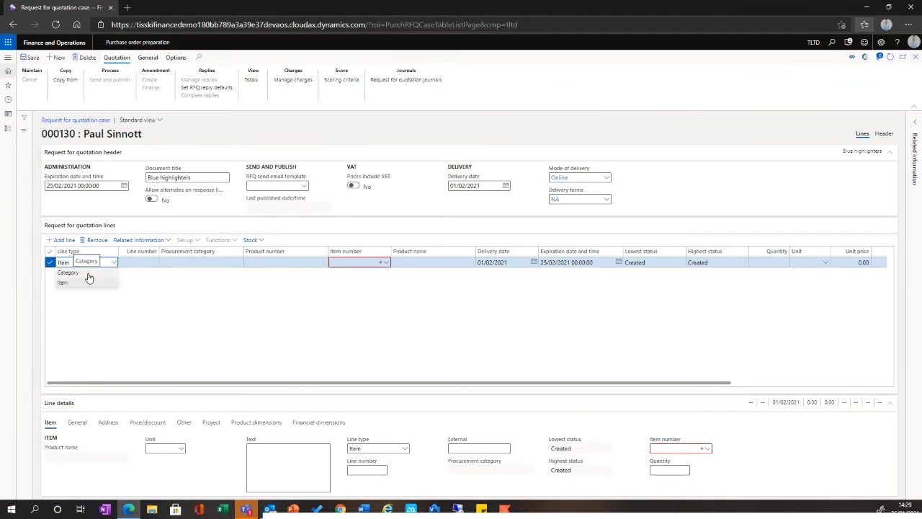
# Set the quotation line's type to Category and its procurement category to Highlighters under Office and Desk Accessories
pyautogui.click(87, 272)
pyautogui.click(176, 263)
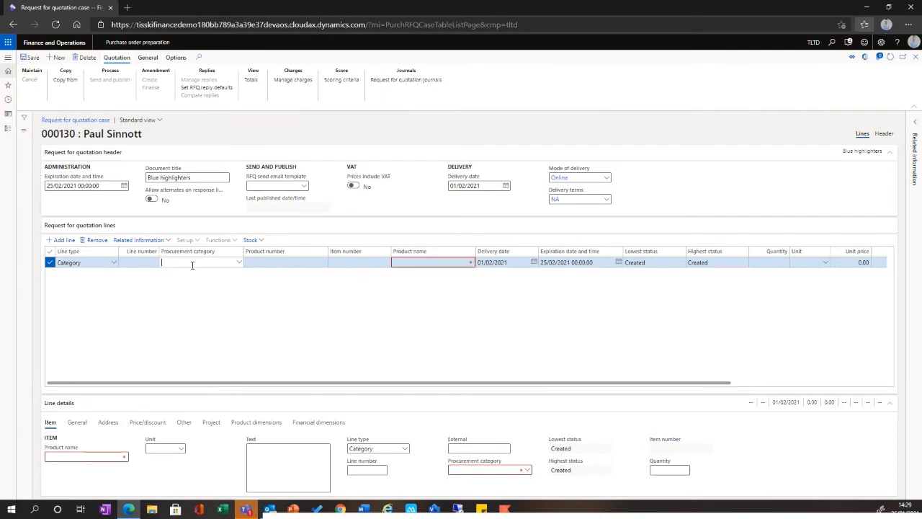
pyautogui.click(239, 262)
pyautogui.scroll(-3, 183, 332)
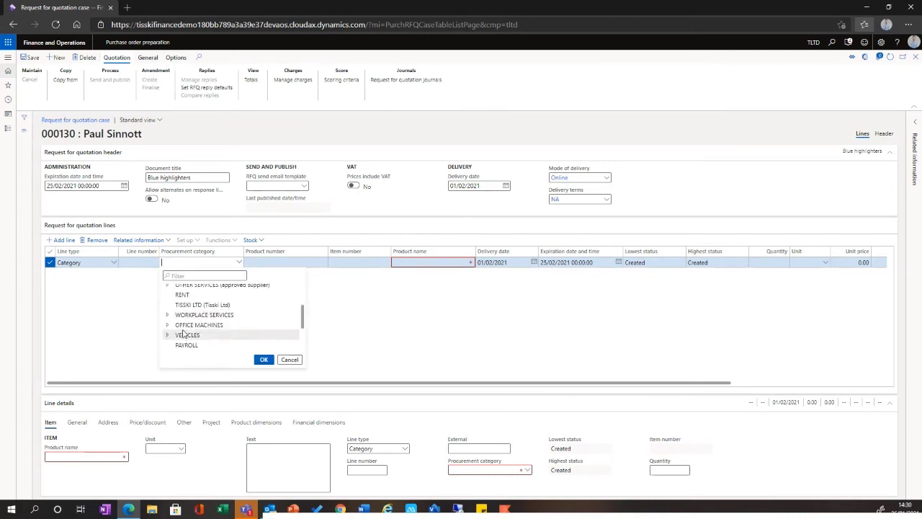
pyautogui.scroll(-3, 183, 332)
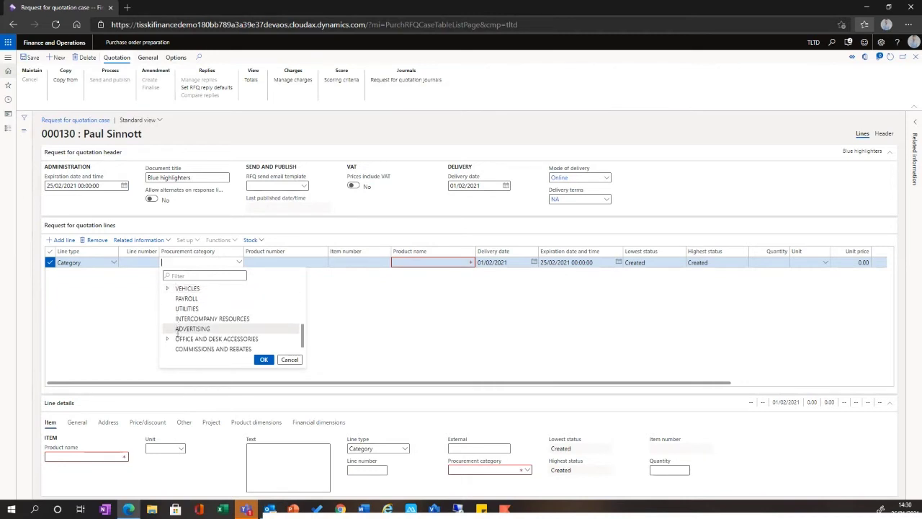
pyautogui.click(167, 339)
pyautogui.scroll(-3, 196, 297)
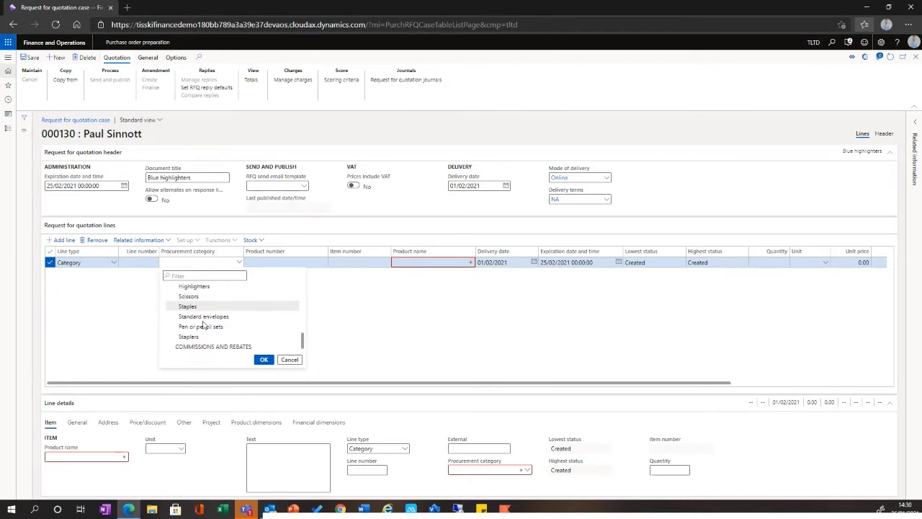
pyautogui.click(194, 286)
pyautogui.click(264, 358)
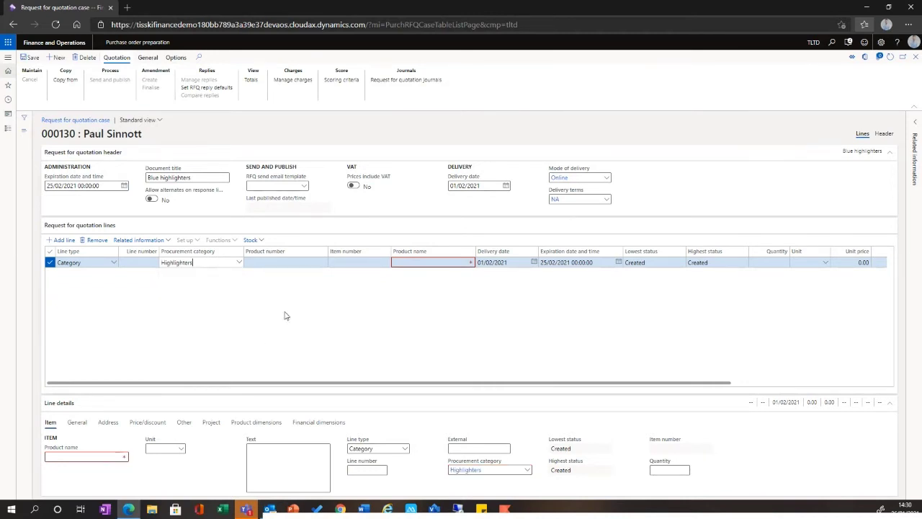
# Fill in the quotation line with product name blue highlighters, quantity 10,000, unit ea and unit price 0.15
pyautogui.click(423, 262)
pyautogui.write('blue highlight')
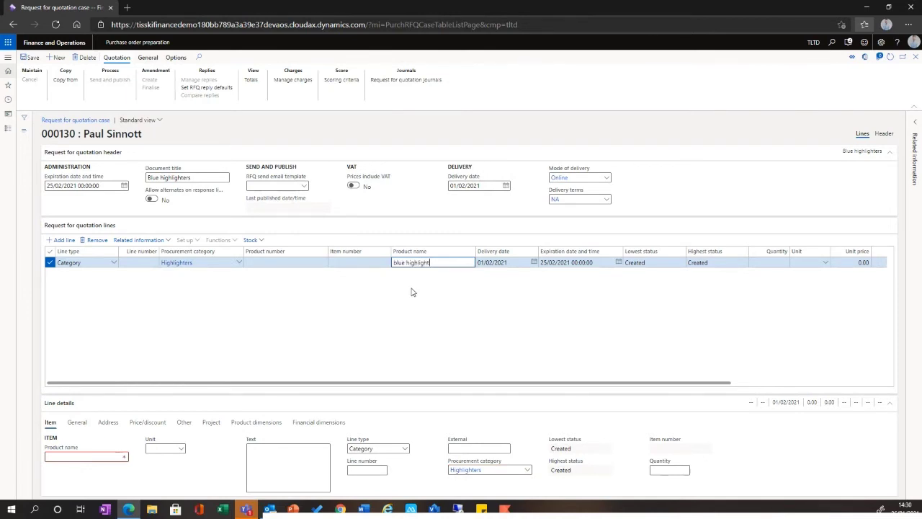
pyautogui.press('Tab')
pyautogui.press('Tab')
pyautogui.press('Tab')
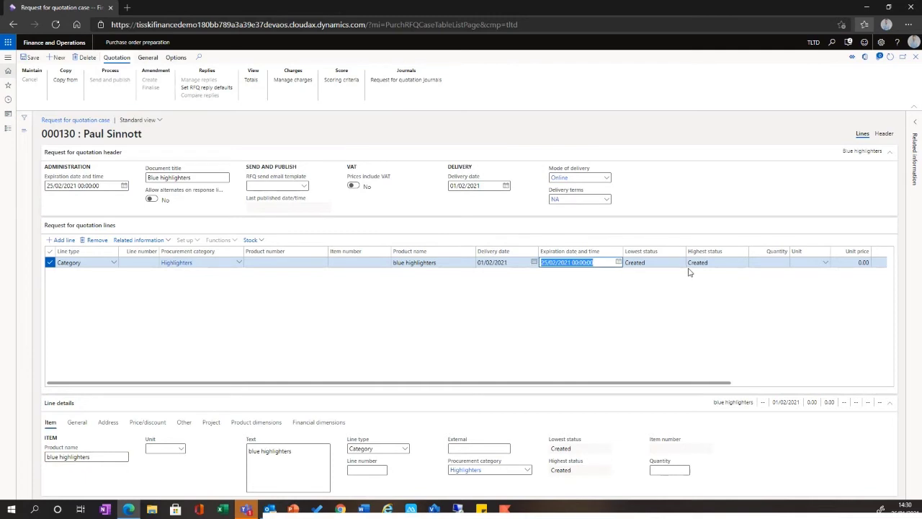
pyautogui.write('10,000')
pyautogui.press('Tab')
pyautogui.write('ea')
pyautogui.press('Tab')
pyautogui.write('0.15')
pyautogui.press('Tab')
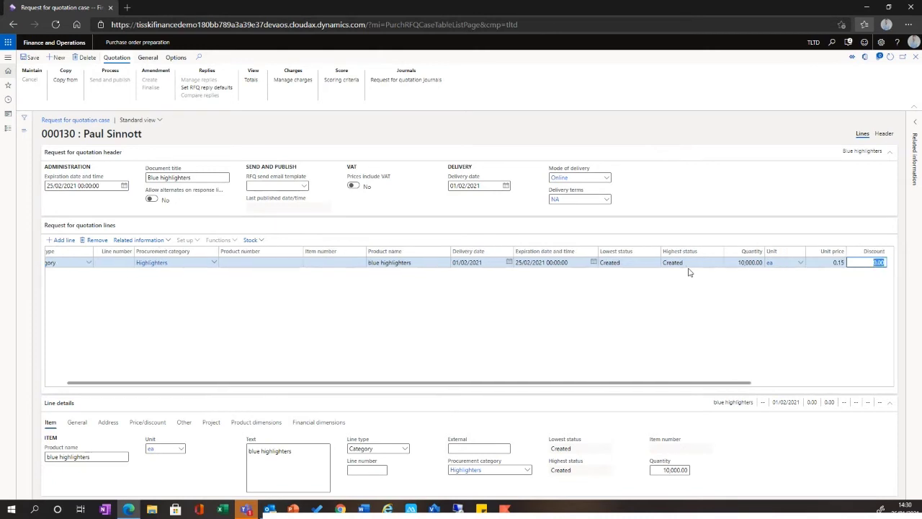
# Assign cost centre T201 Strategic Marketing in the financial dimensions of the blue highlighters quotation line
pyautogui.moveTo(397, 382); pyautogui.dragTo(377, 386)
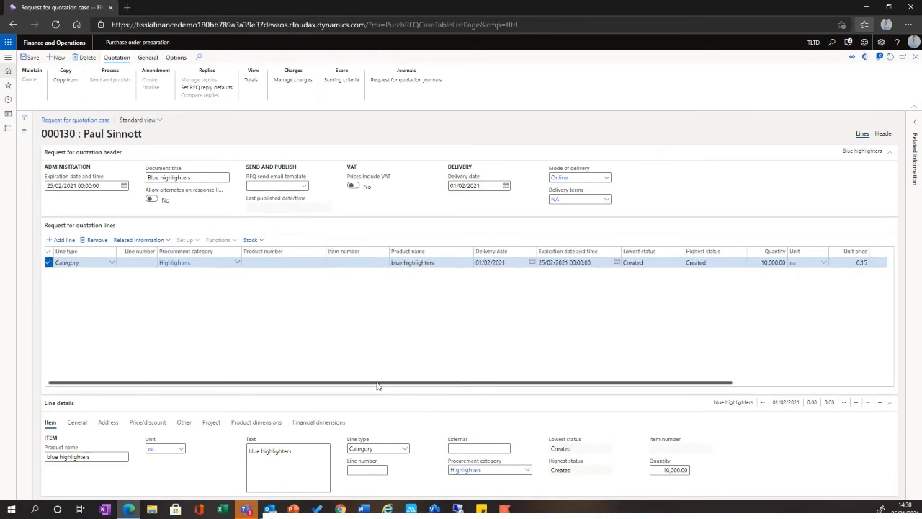
pyautogui.click(306, 423)
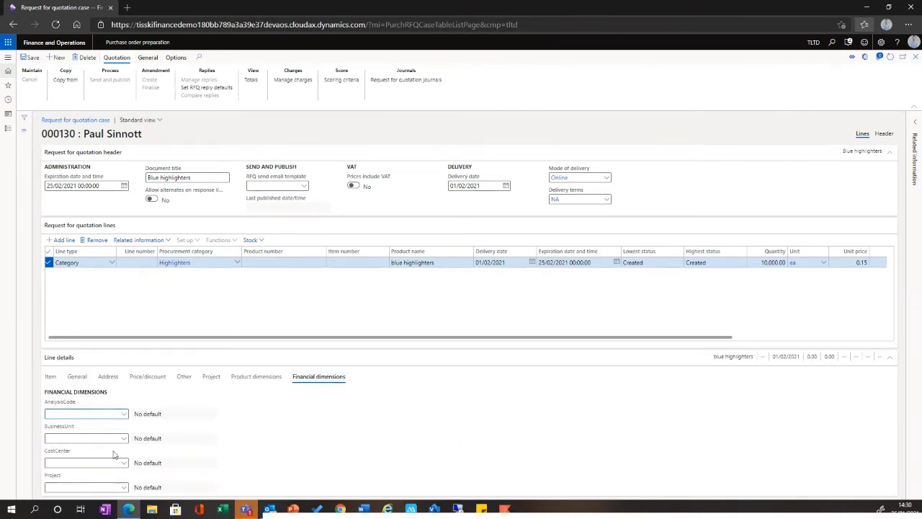
pyautogui.click(81, 462)
pyautogui.click(123, 462)
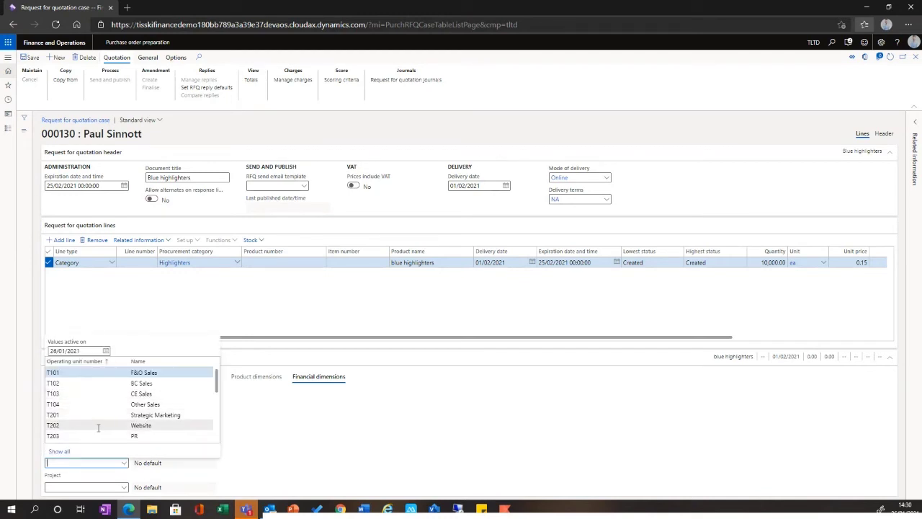
pyautogui.scroll(-1, 102, 434)
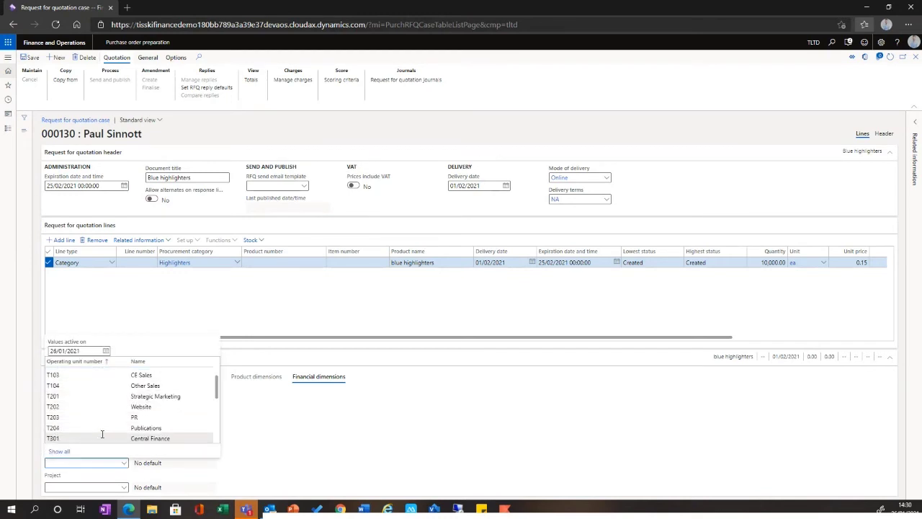
pyautogui.click(87, 396)
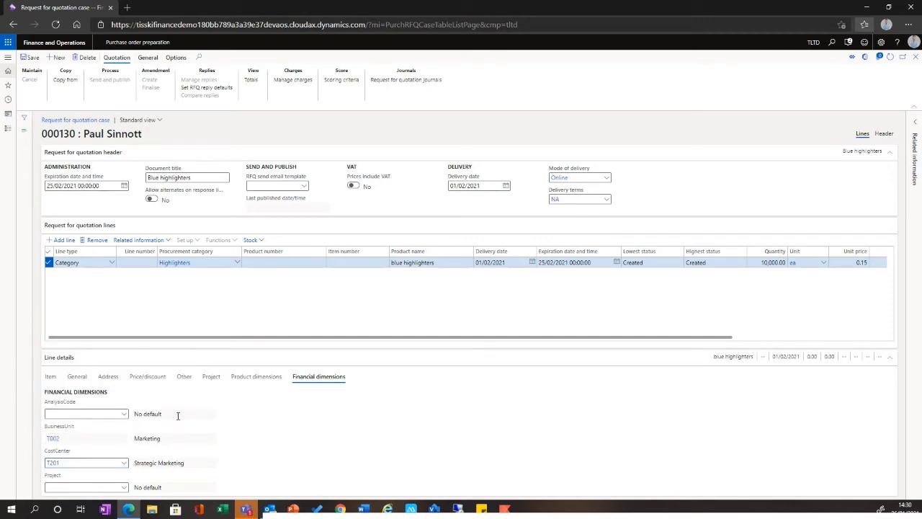
# Check the quotation line's delivery address and set the request's send email template to RFQ
pyautogui.click(108, 377)
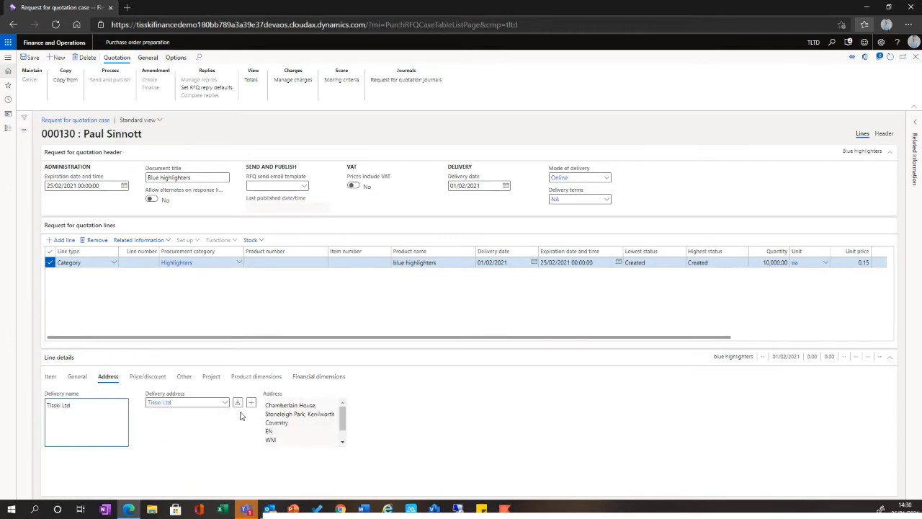
pyautogui.click(303, 186)
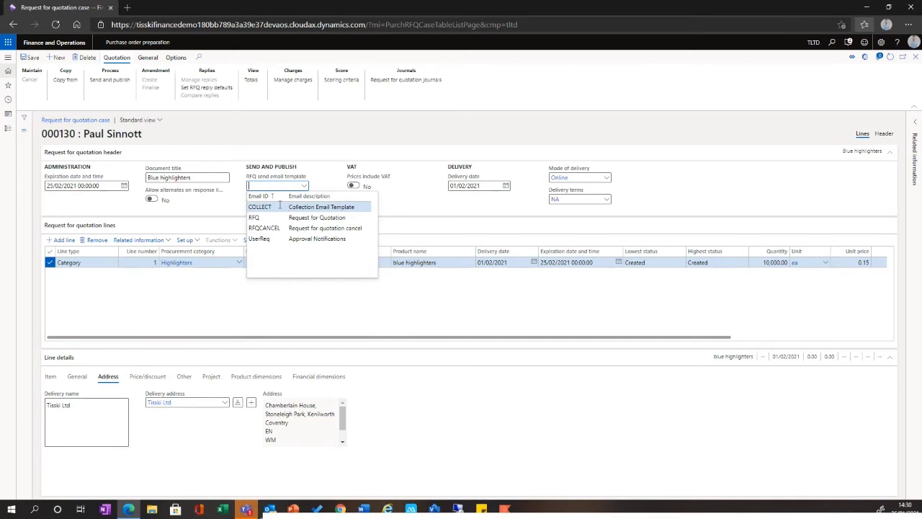
pyautogui.click(280, 217)
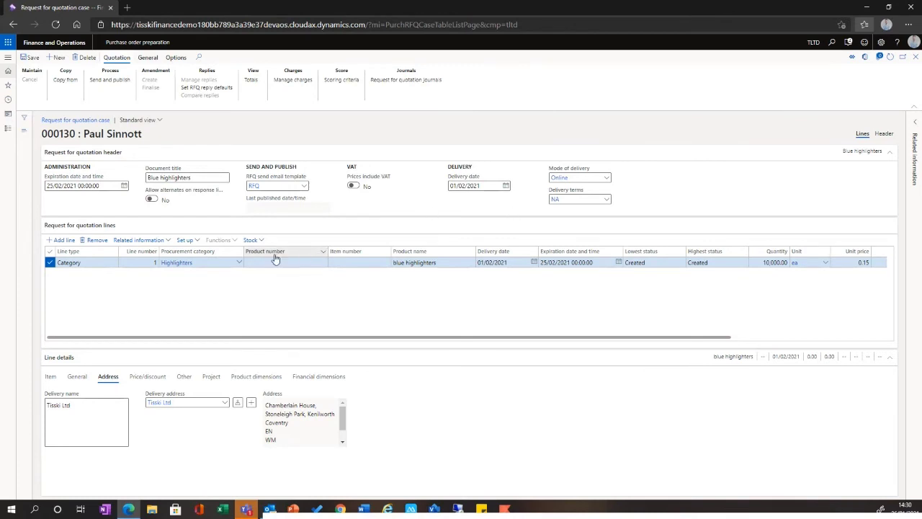
# Automatically add the vendors to the request's supplier list, then send and publish the request for quotation to them
pyautogui.click(884, 134)
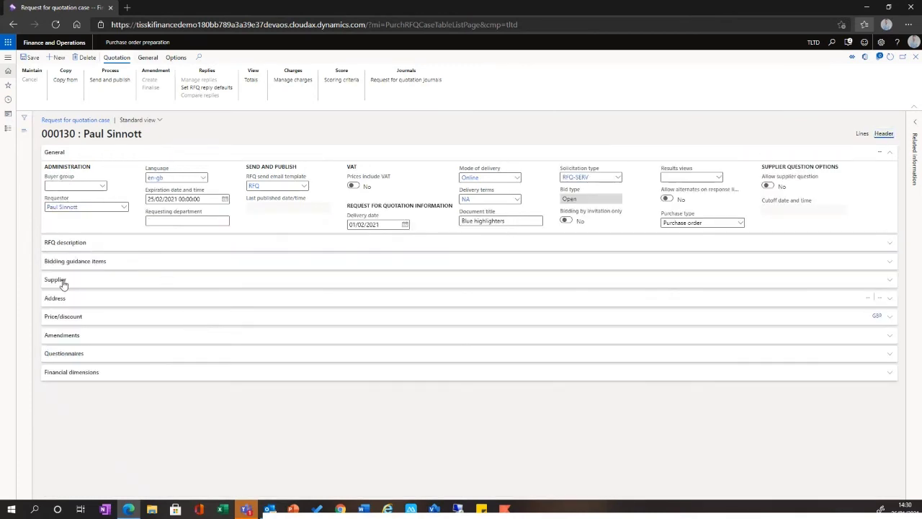
pyautogui.click(63, 281)
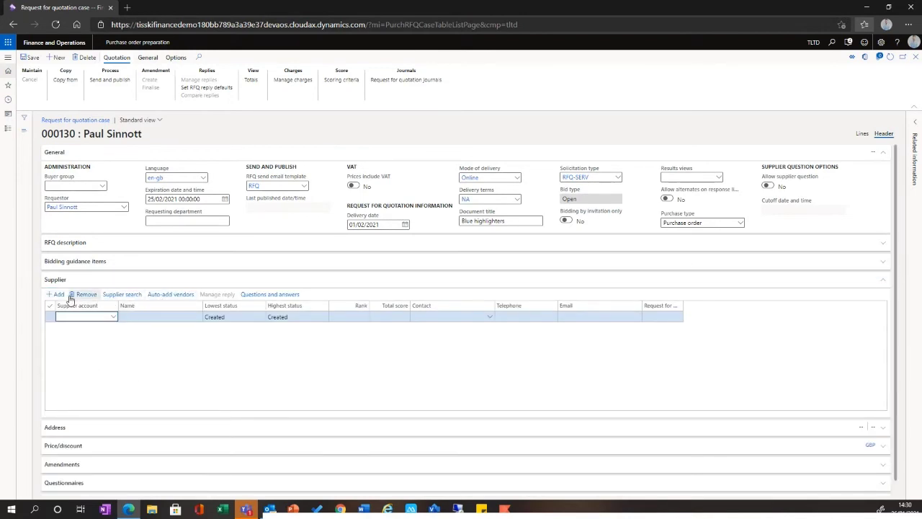
pyautogui.click(170, 294)
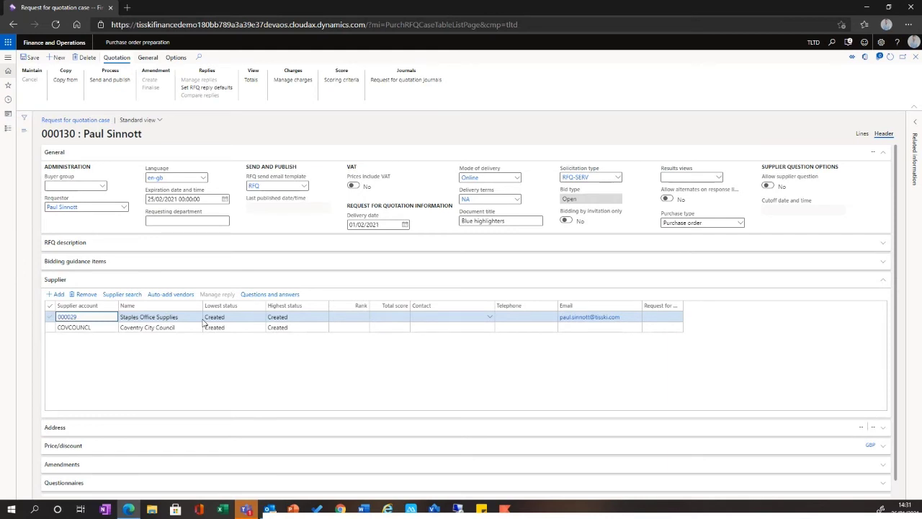
pyautogui.click(113, 80)
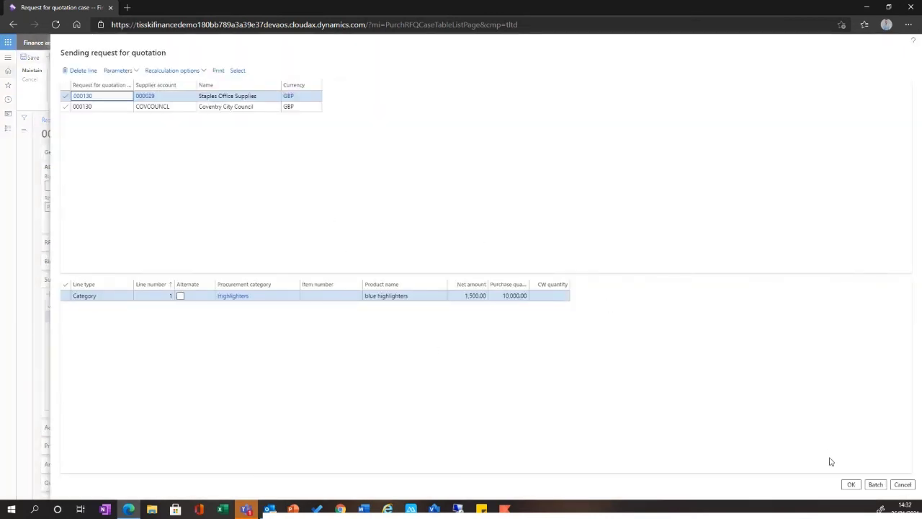
pyautogui.click(850, 484)
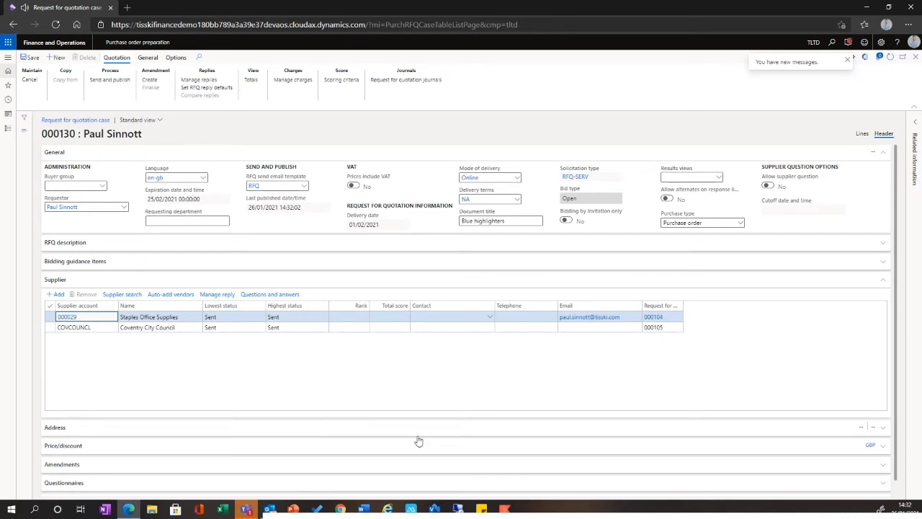
# From the list of requests for quotations, open Coventry City Council's reply to the Blue highlighters request for editing
pyautogui.click(381, 327)
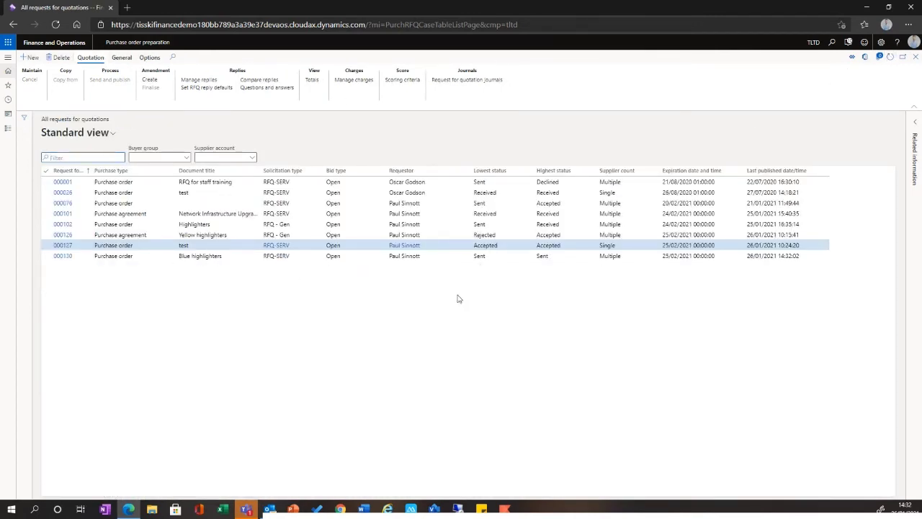
pyautogui.click(252, 257)
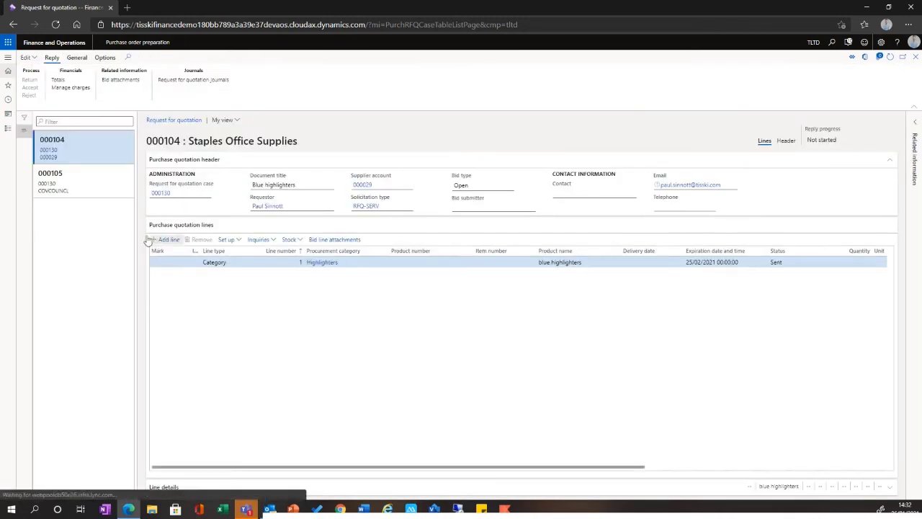
pyautogui.click(98, 181)
pyautogui.moveTo(531, 470); pyautogui.dragTo(727, 472)
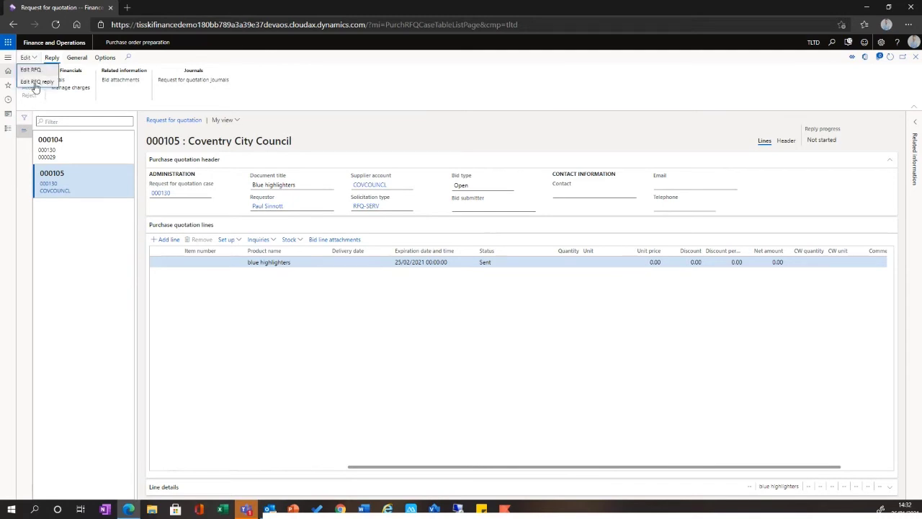
pyautogui.doubleClick(663, 263)
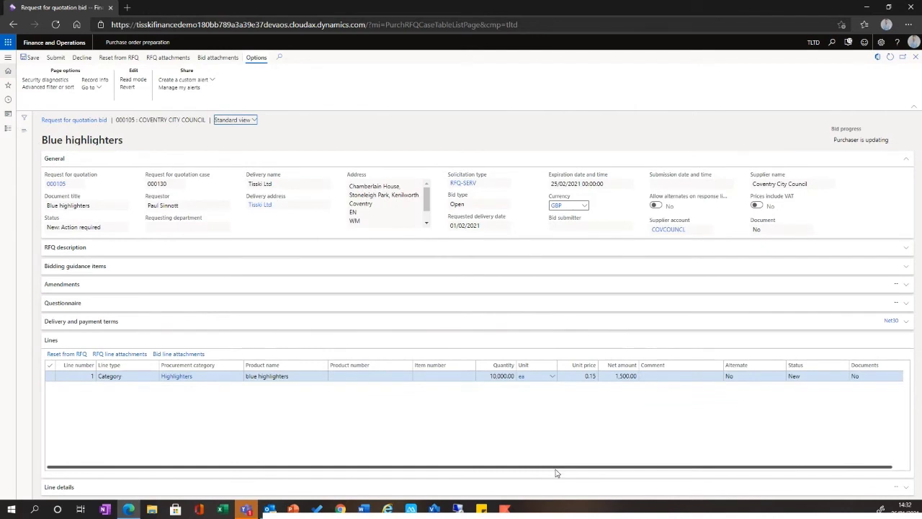
# Set the unit price on Coventry City Council's bid line to 0.16 and submit the bid
pyautogui.click(586, 376)
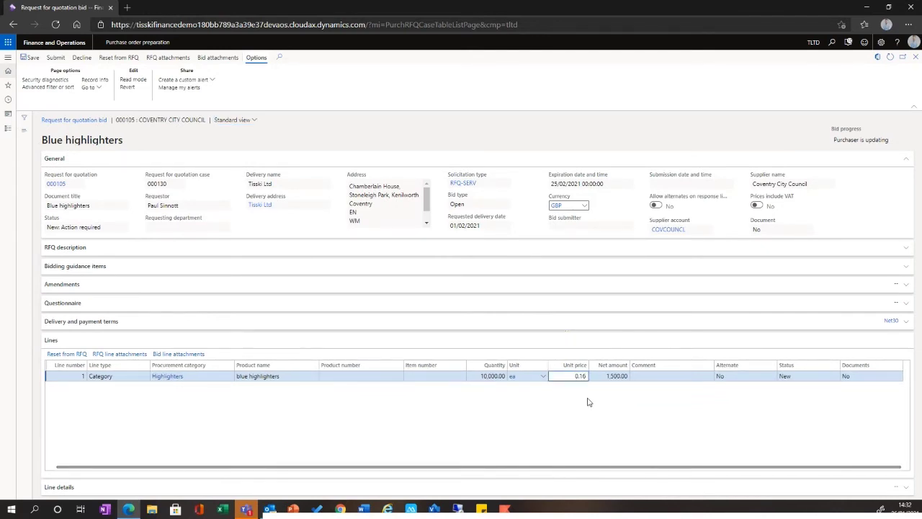
pyautogui.press('Tab')
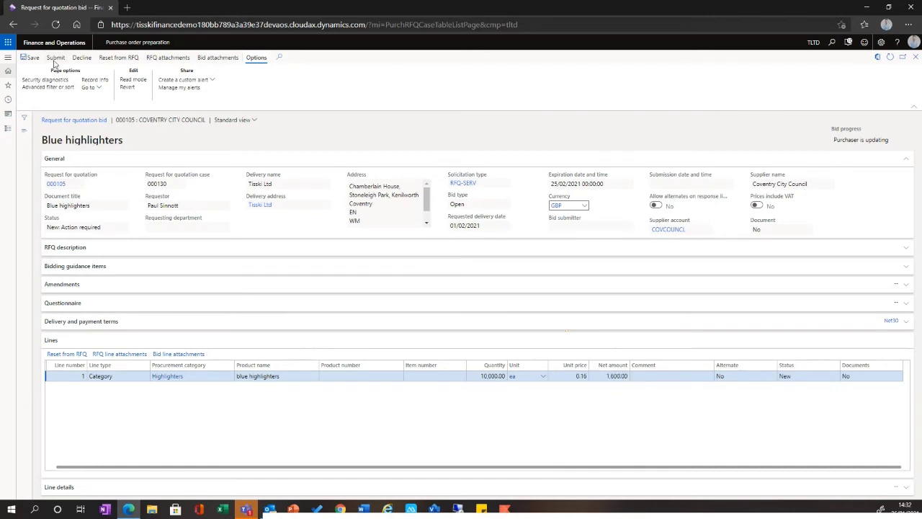
pyautogui.click(56, 59)
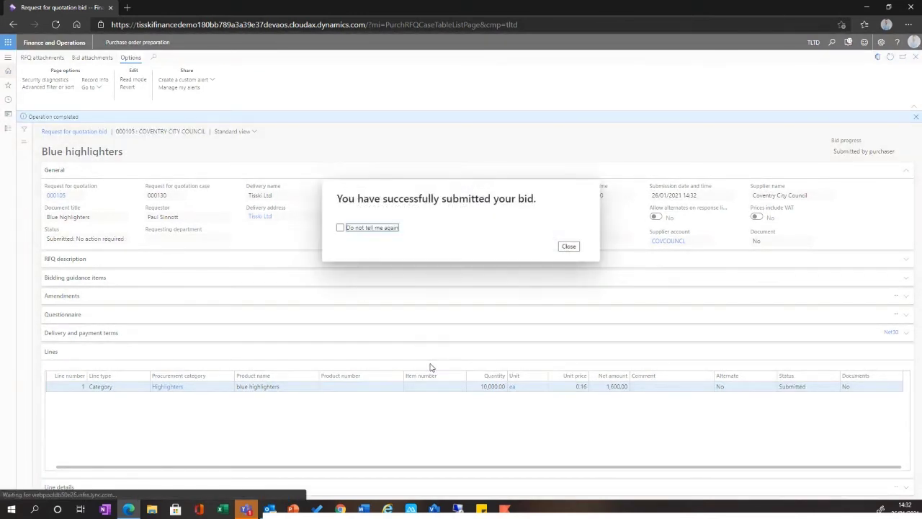
pyautogui.click(569, 246)
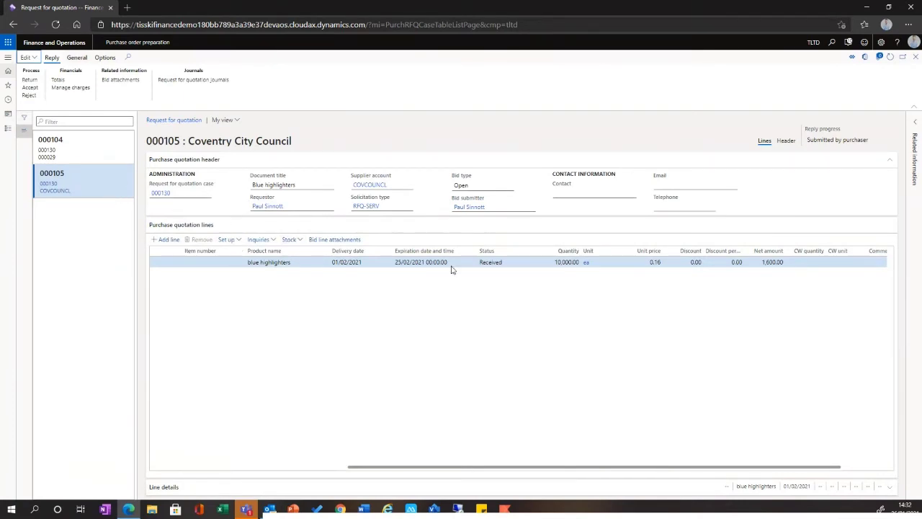
# Score the Cost criterion 15 in the bid scoring of Coventry City Council's reply and return to the requests list
pyautogui.click(786, 141)
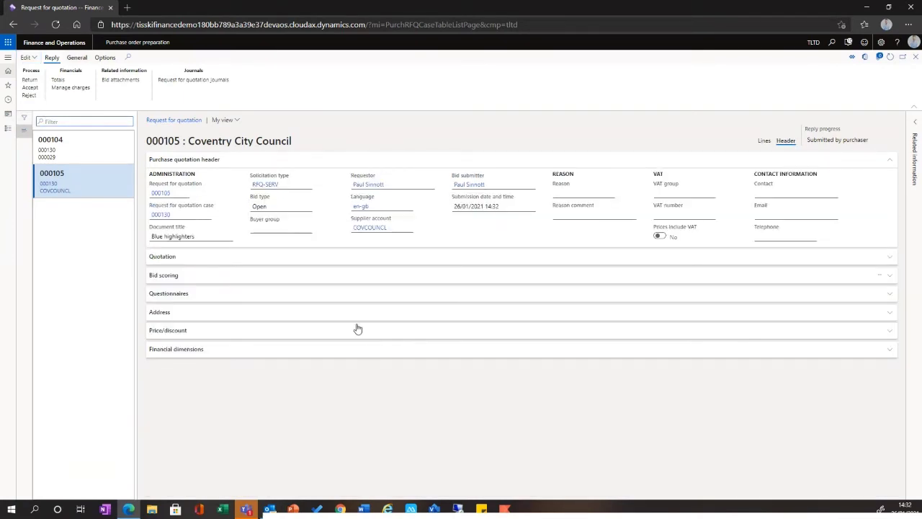
pyautogui.click(192, 281)
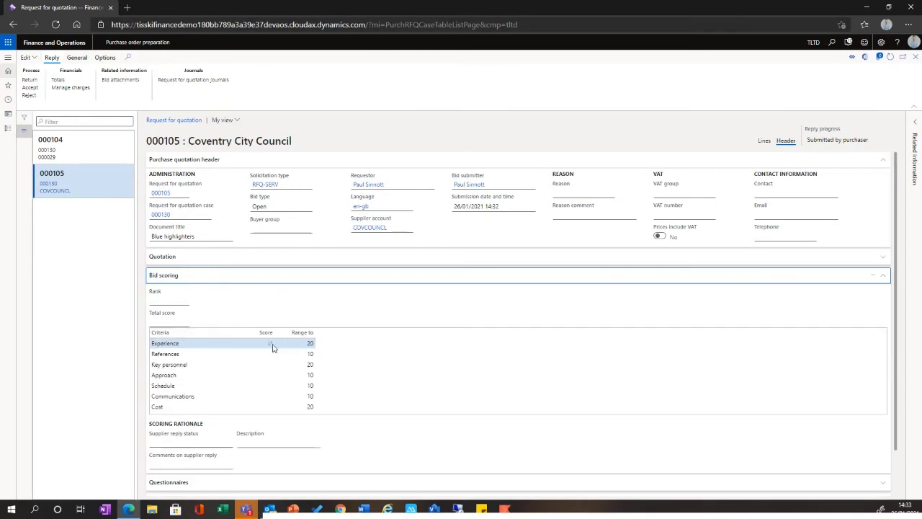
pyautogui.scroll(-1, 288, 348)
pyautogui.click(291, 360)
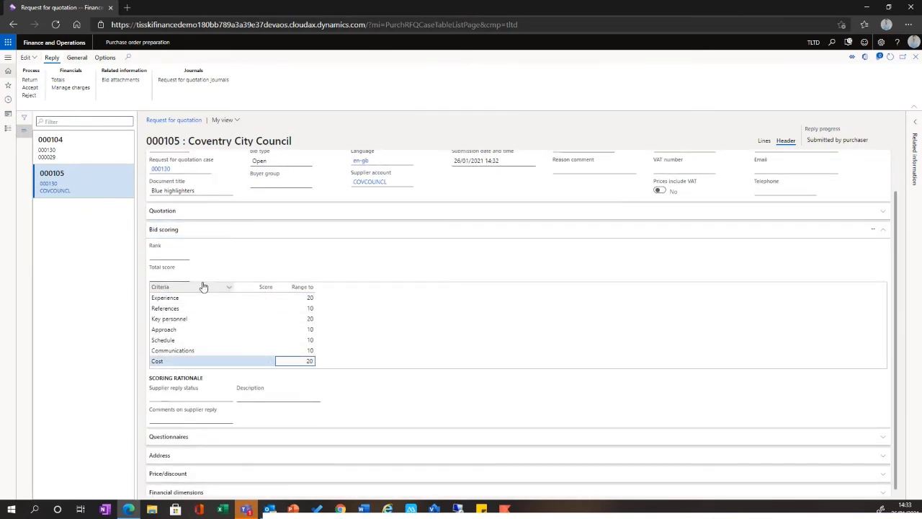
pyautogui.click(30, 59)
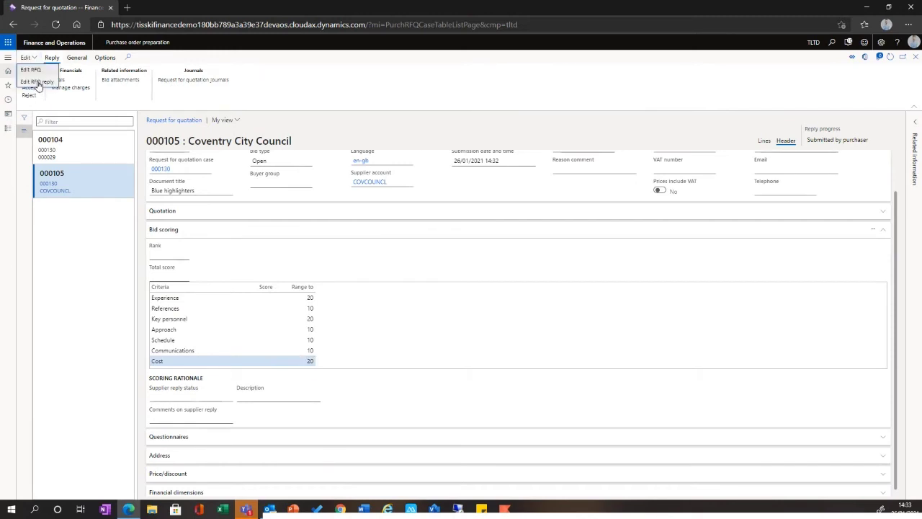
pyautogui.click(36, 82)
pyautogui.click(257, 360)
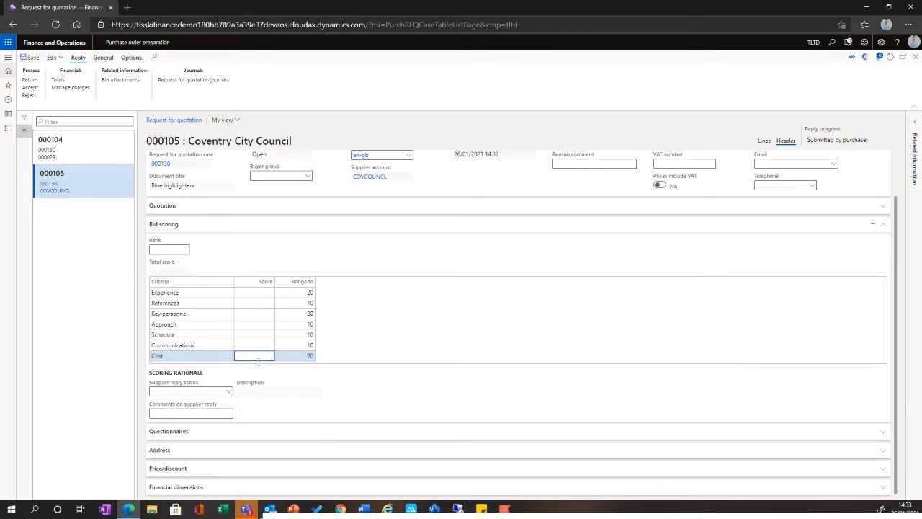
pyautogui.press('Tab')
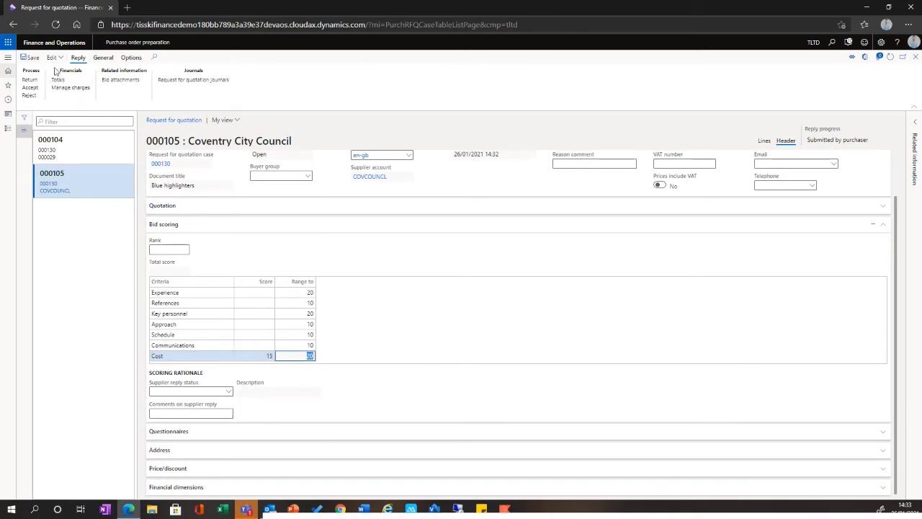
pyautogui.click(915, 58)
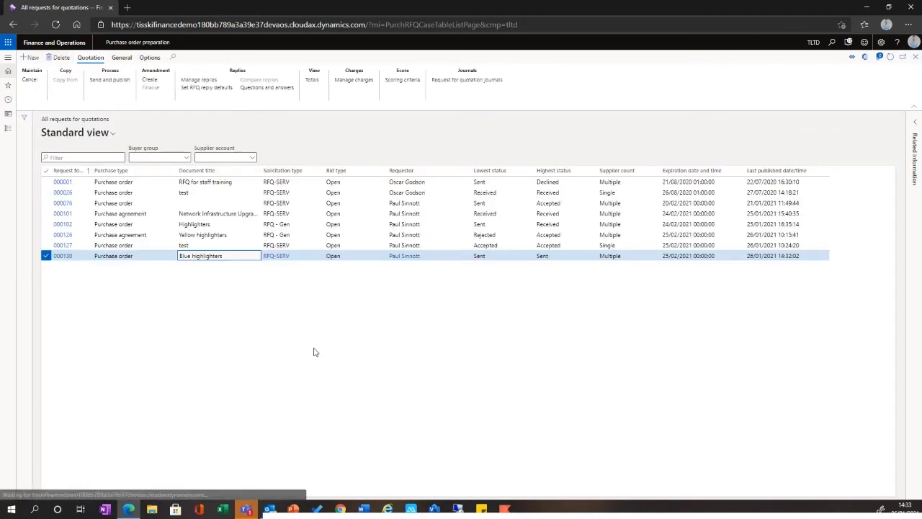
# Switch to Chrome, open the Tisski Ltd Portal bookmark and sign in with the supplier's Outlook account and its password
pyautogui.click(339, 510)
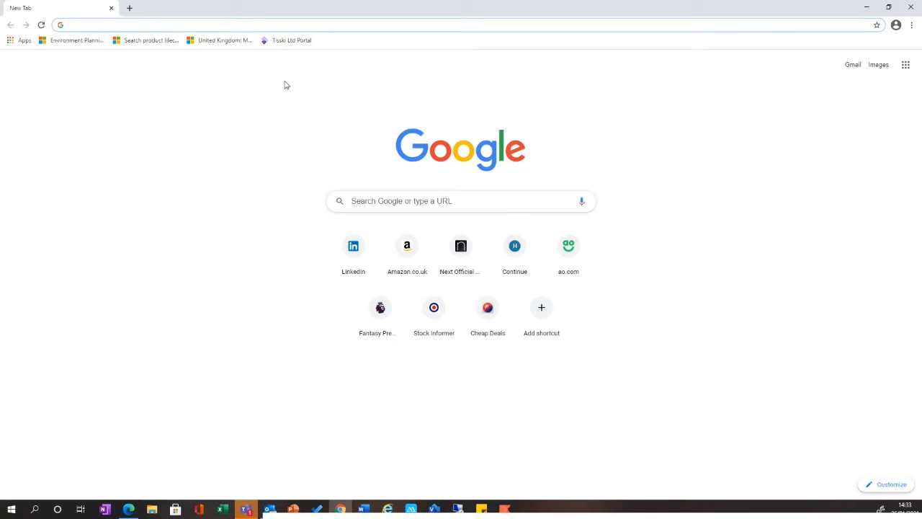
pyautogui.click(297, 43)
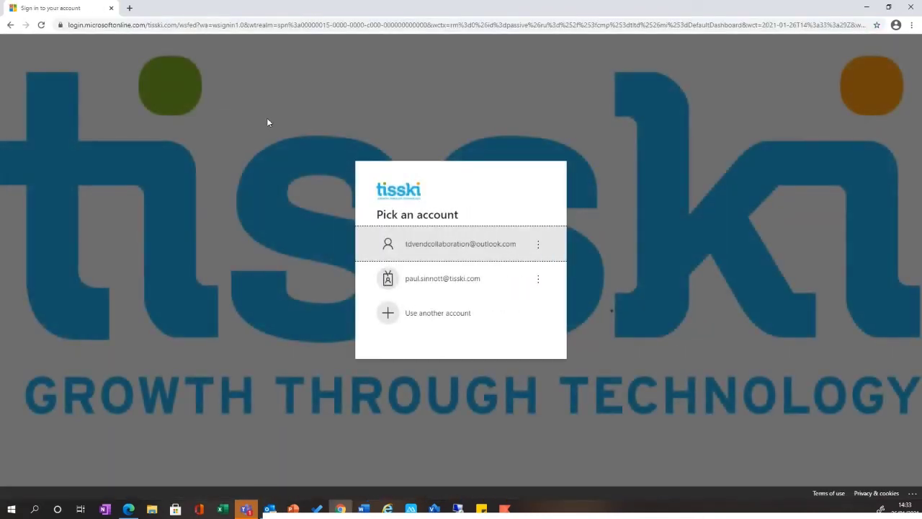
pyautogui.click(446, 242)
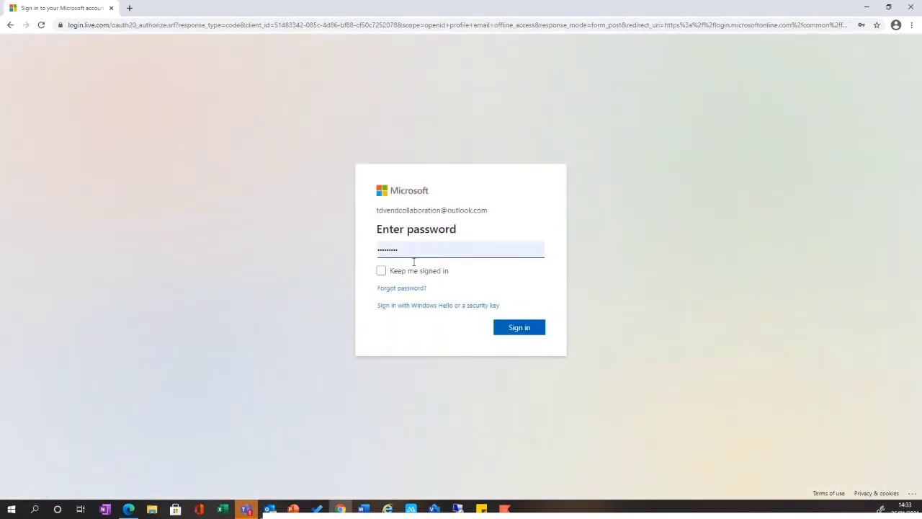
pyautogui.click(529, 329)
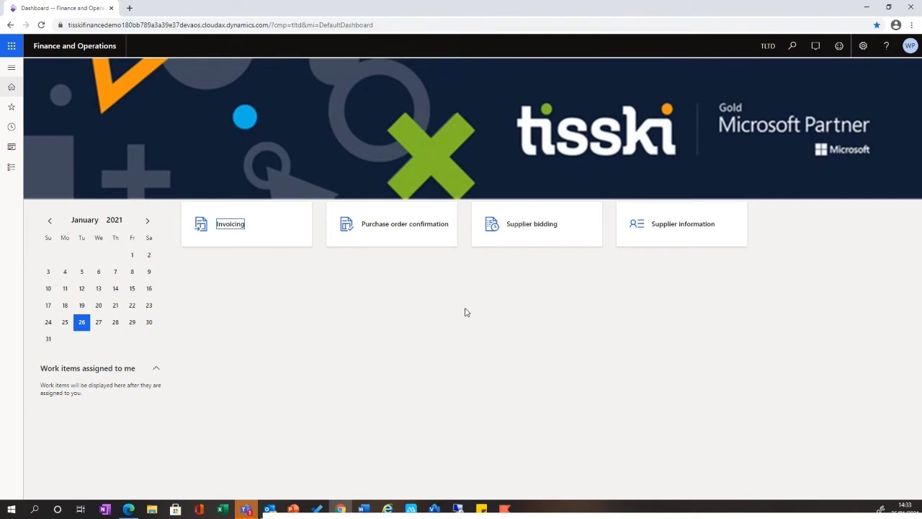
# Open the new Blue highlighters bid invitation from the Supplier bidding workspace for editing and bring up its line details
pyautogui.click(531, 229)
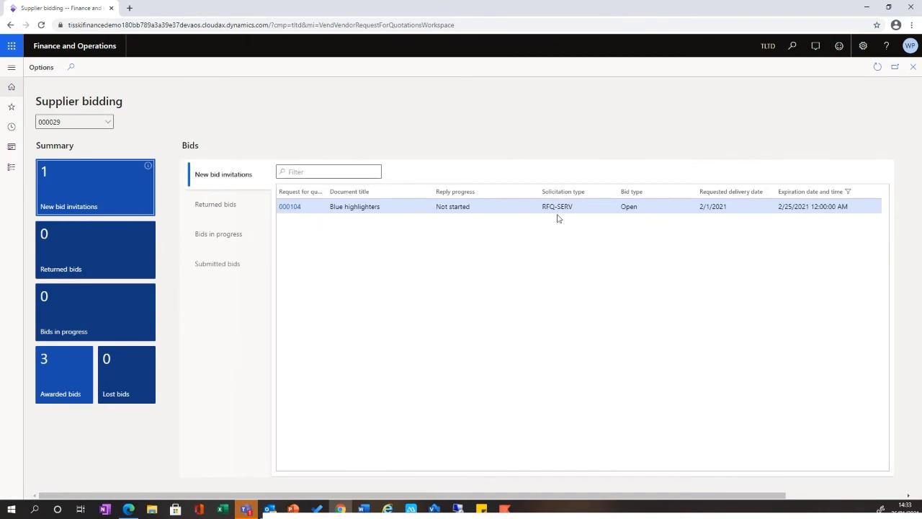
pyautogui.click(291, 211)
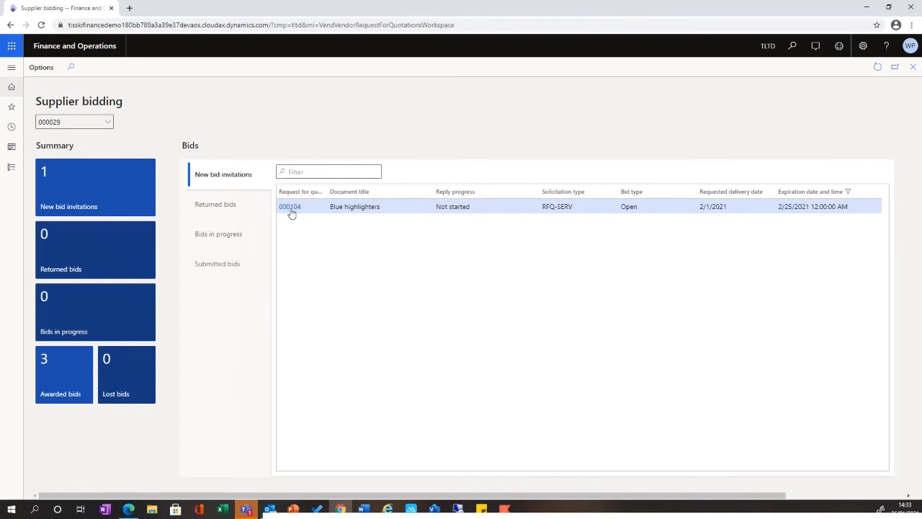
pyautogui.moveTo(610, 303); pyautogui.dragTo(288, 301)
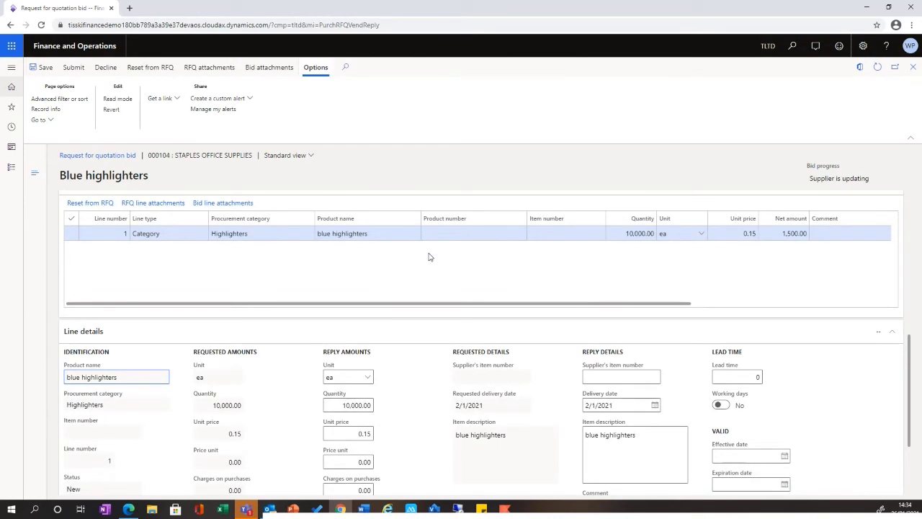
# Submit Staples Office Supplies' Blue highlighters bid, dismiss the confirmation and return to the Supplier bidding workspace
pyautogui.click(73, 67)
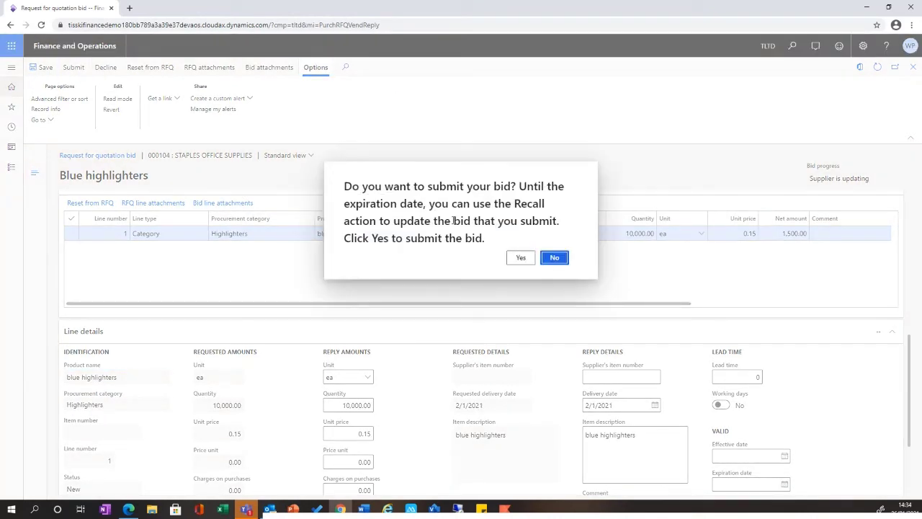
pyautogui.click(520, 258)
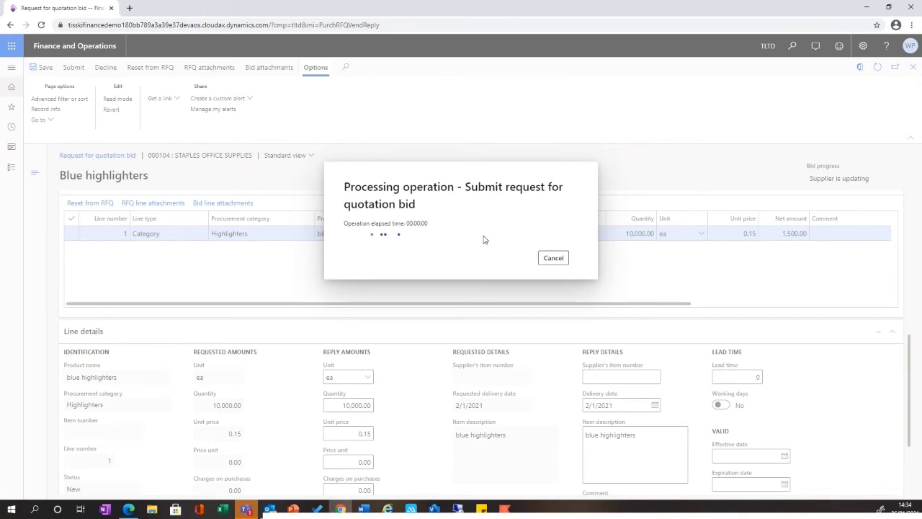
pyautogui.click(553, 258)
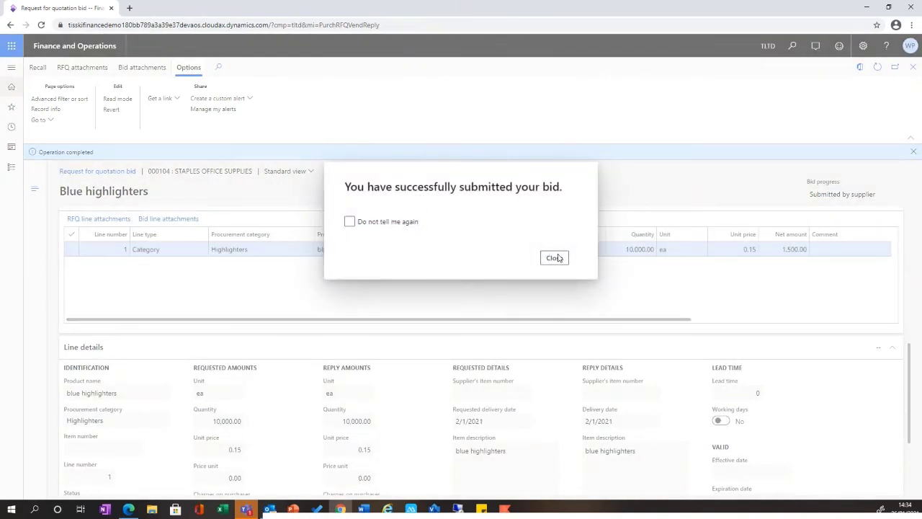
pyautogui.click(878, 69)
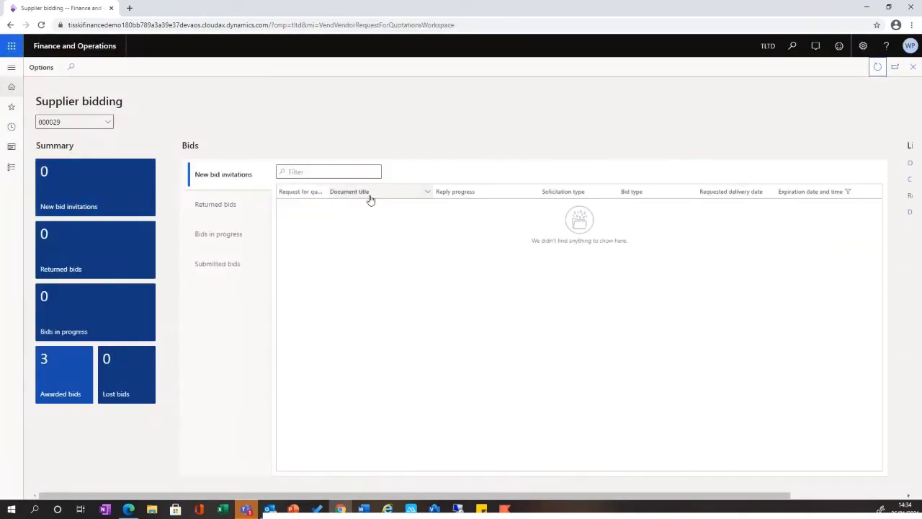
# Review the supplier's returned, in-progress and submitted bids, and look through the awarded bids list
pyautogui.hscroll(1, 260, 281)
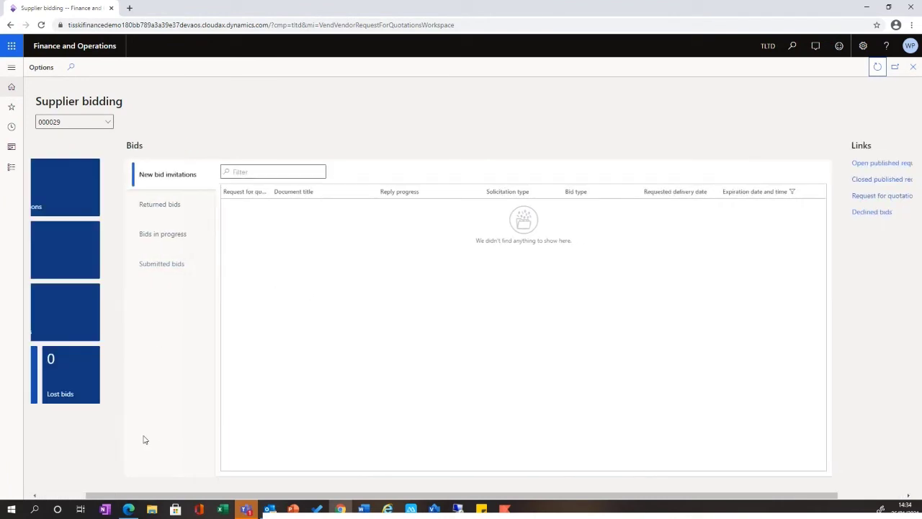
pyautogui.click(220, 205)
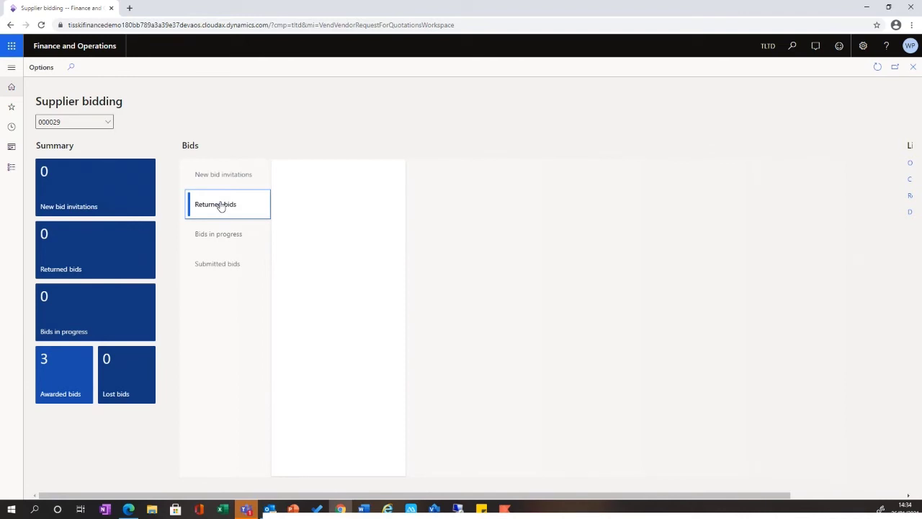
pyautogui.click(220, 236)
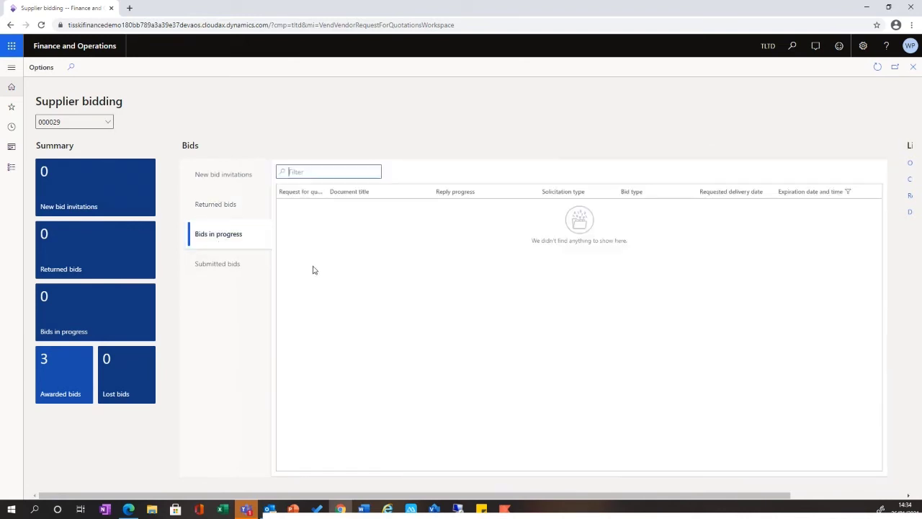
pyautogui.click(223, 257)
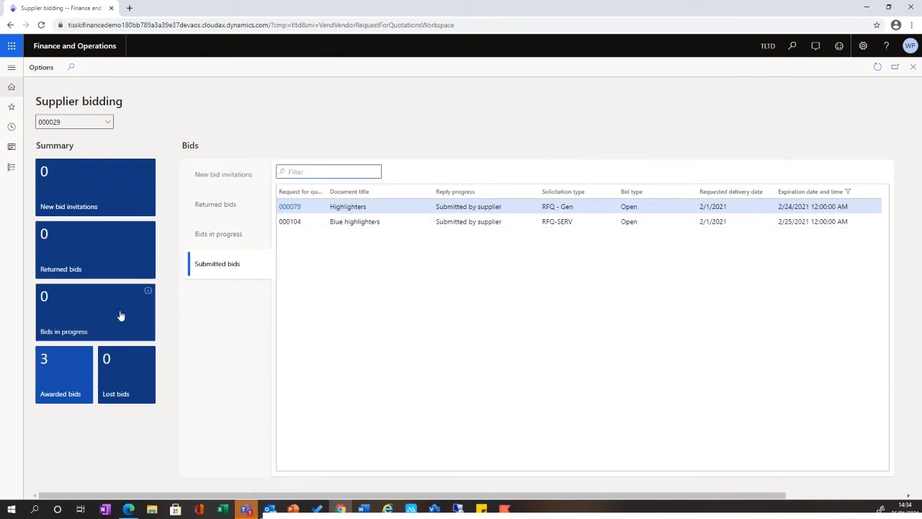
pyautogui.click(54, 383)
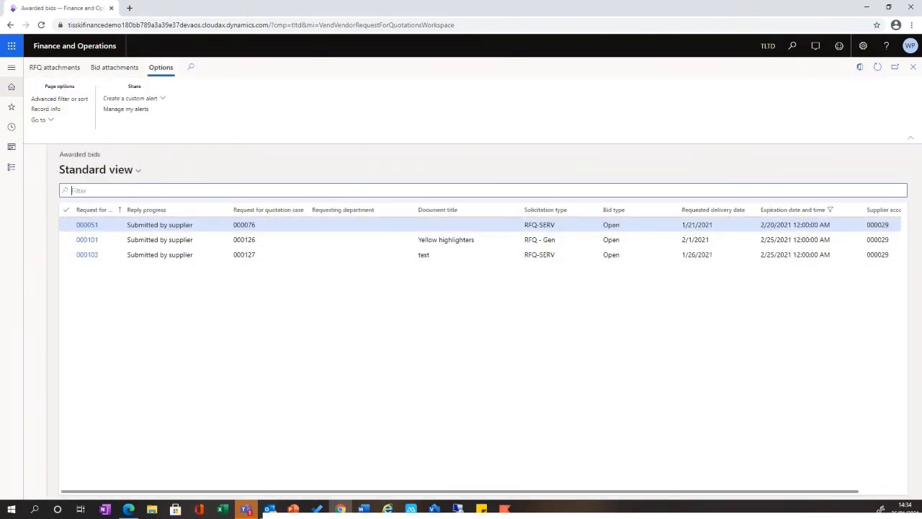
pyautogui.click(913, 66)
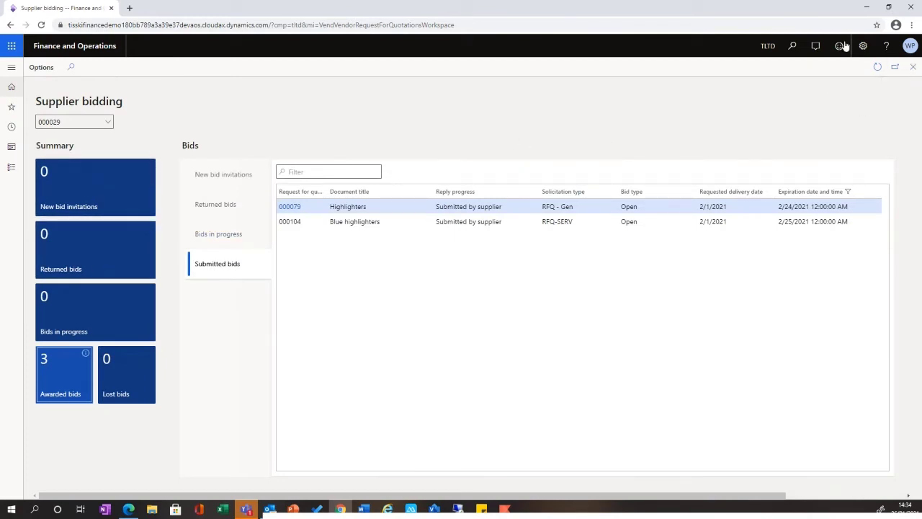
# Switch back to Edge, score the Cost criterion 18 in the bid scoring of Staples Office Supplies' reply, save and close it
pyautogui.click(872, 8)
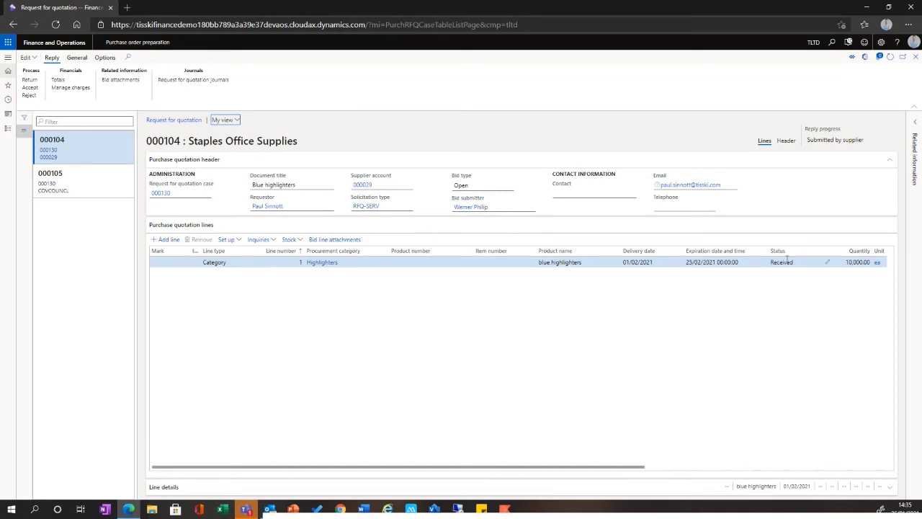
pyautogui.moveTo(586, 468); pyautogui.dragTo(565, 468)
pyautogui.click(786, 141)
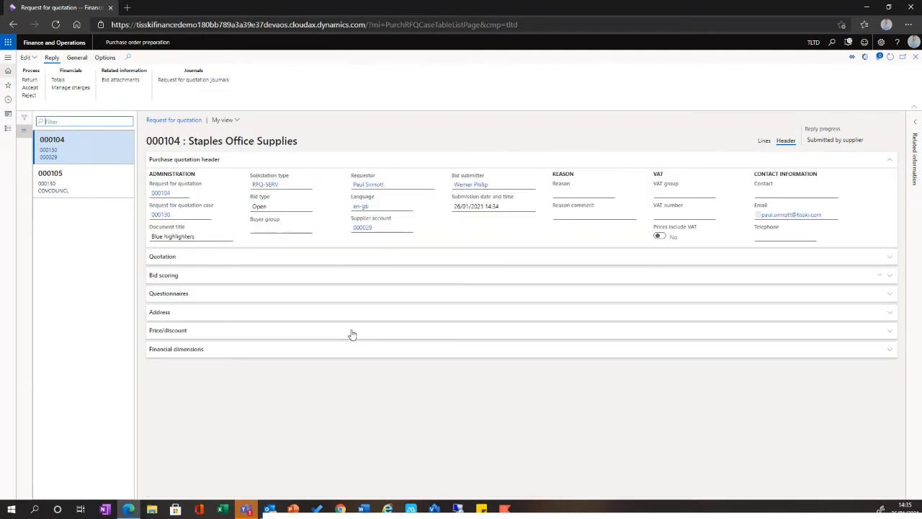
pyautogui.click(182, 279)
pyautogui.click(282, 406)
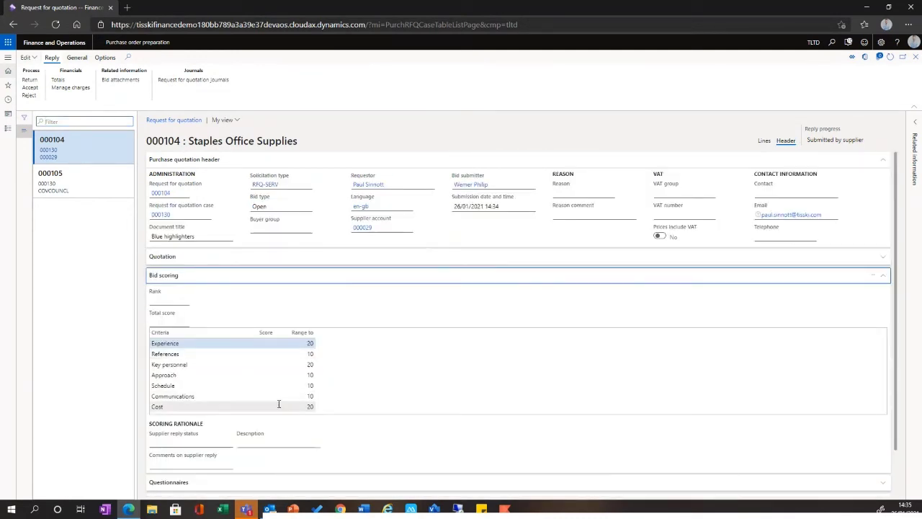
pyautogui.click(268, 408)
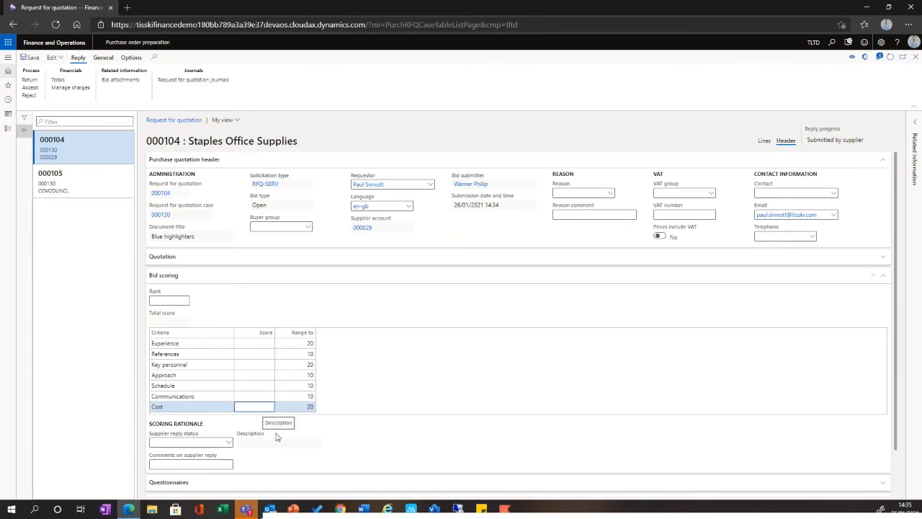
pyautogui.write('18')
pyautogui.click(33, 59)
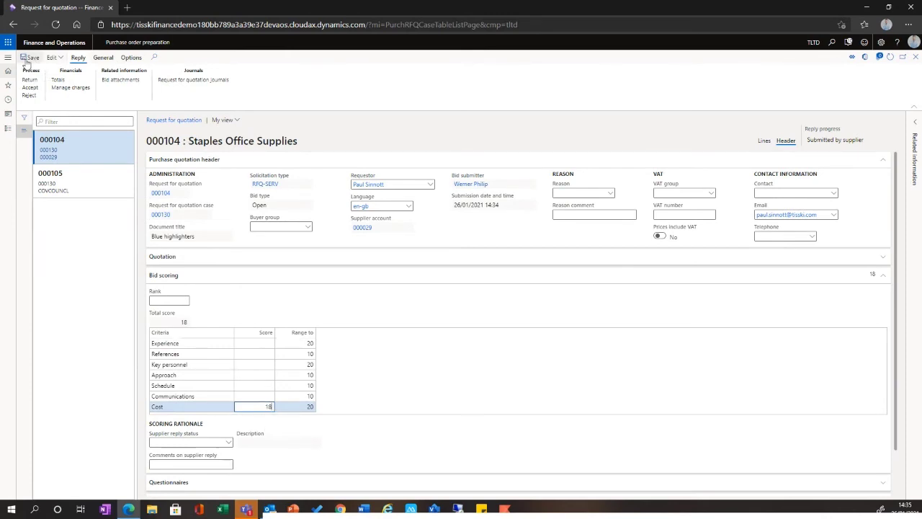
pyautogui.click(915, 56)
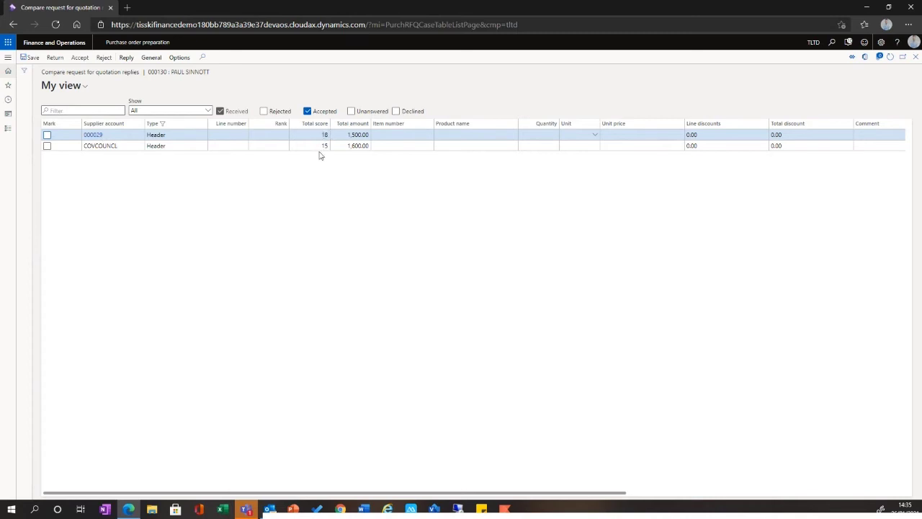
# Accept Staples Office Supplies' reply in the blue highlighters reply comparison and reject Coventry City Council's reply
pyautogui.hscroll(1, 320, 156)
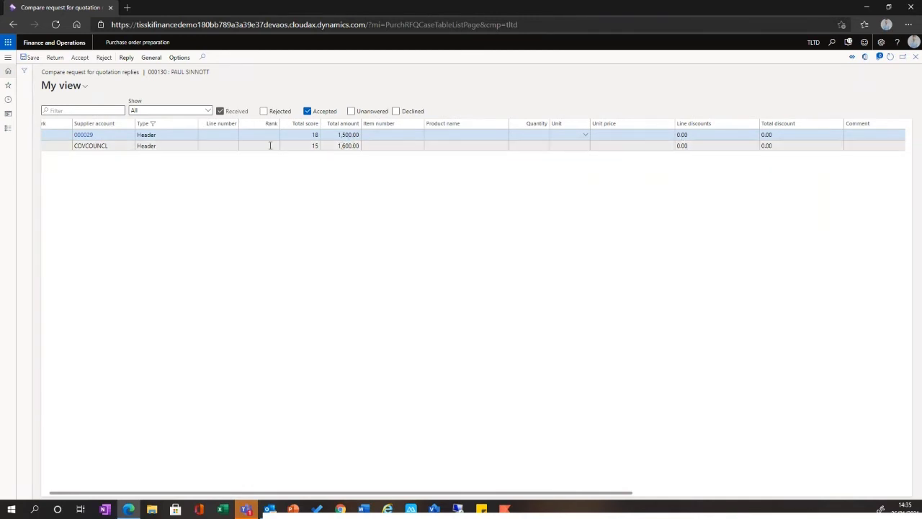
pyautogui.hscroll(-1, 90, 463)
pyautogui.click(48, 136)
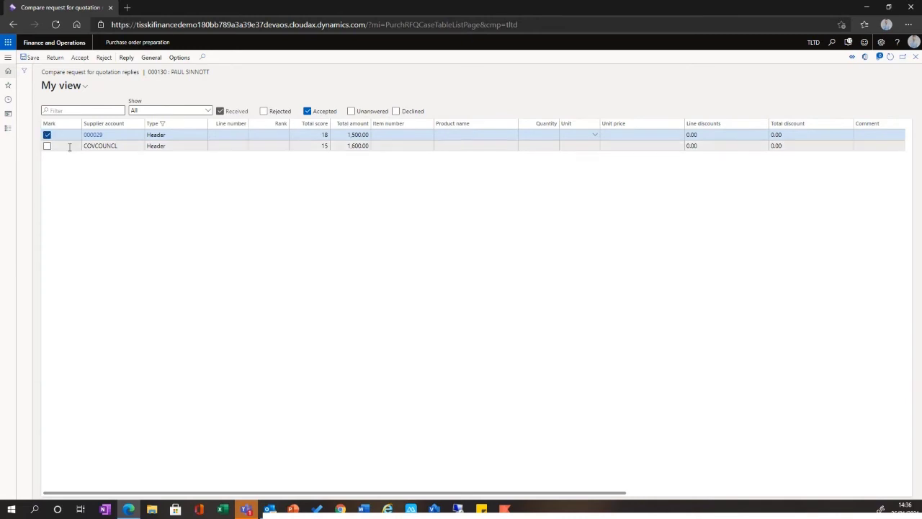
pyautogui.click(80, 57)
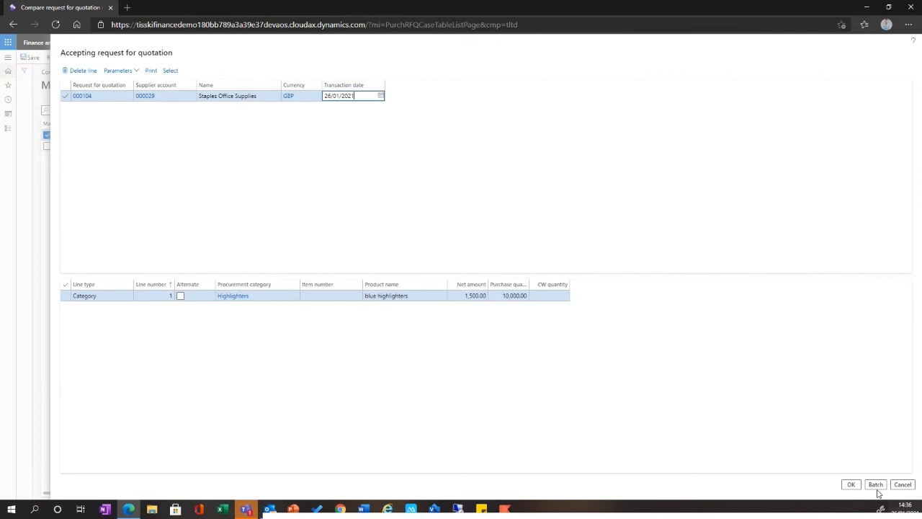
pyautogui.click(851, 484)
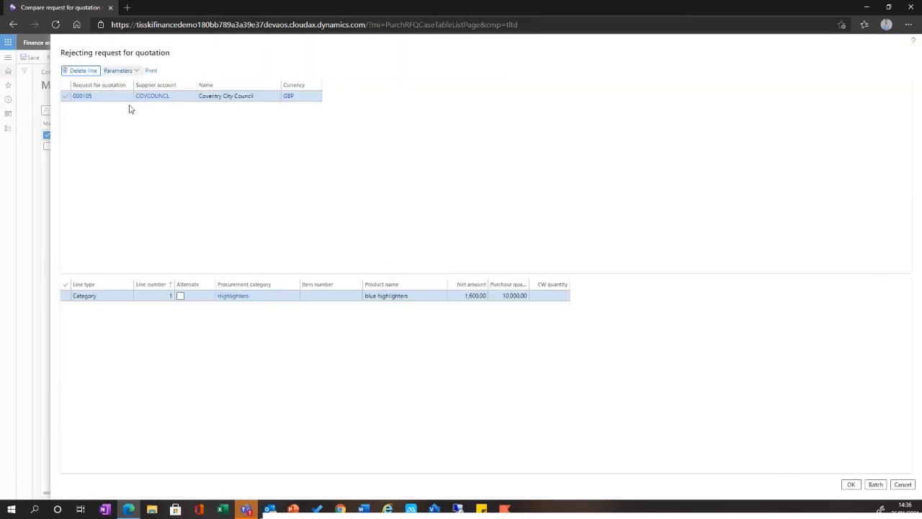
pyautogui.click(850, 483)
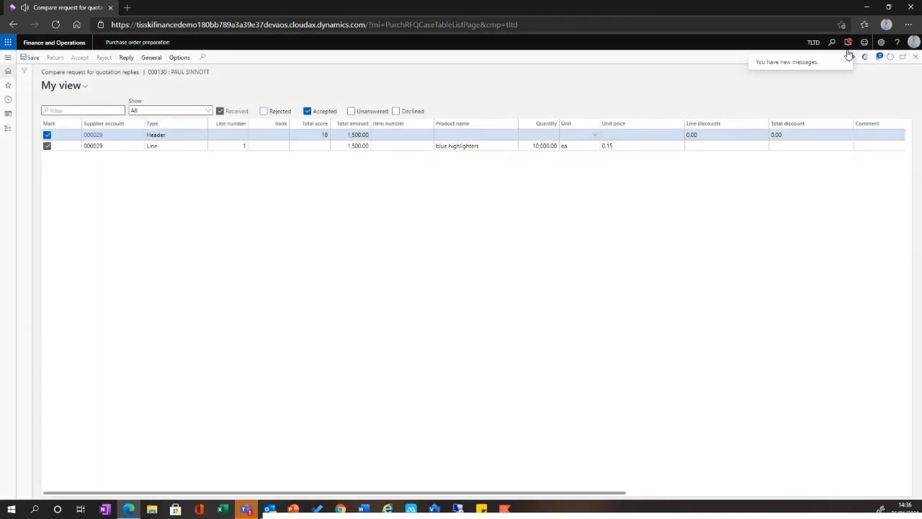
# Check the Action centre for the purchase order posting message and close the reply comparison
pyautogui.click(848, 42)
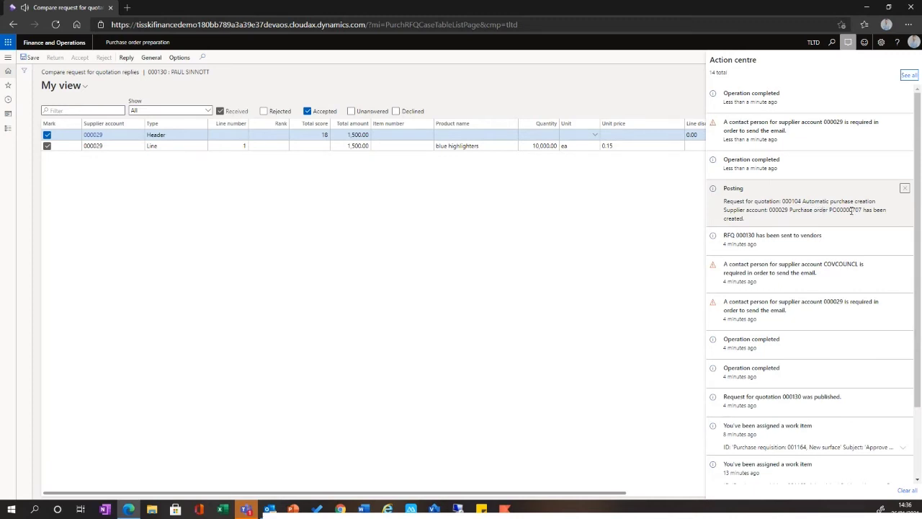
pyautogui.click(634, 215)
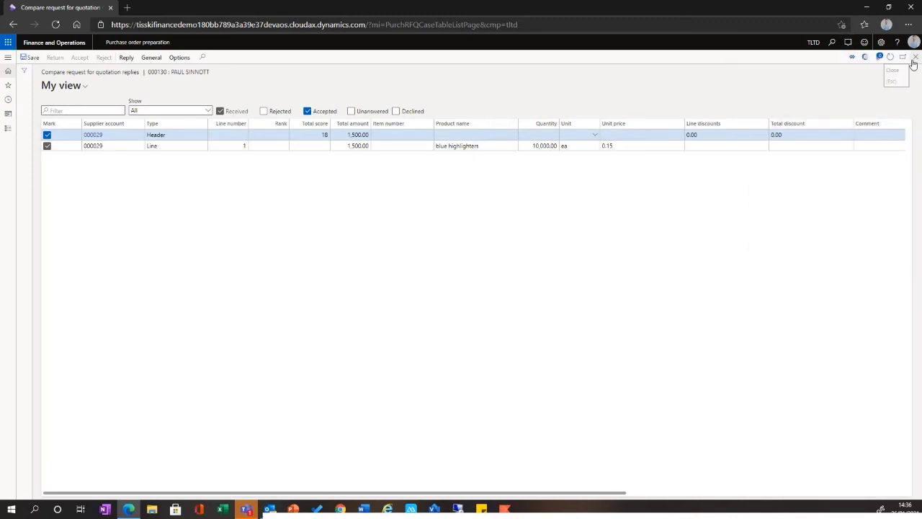
pyautogui.press('Escape')
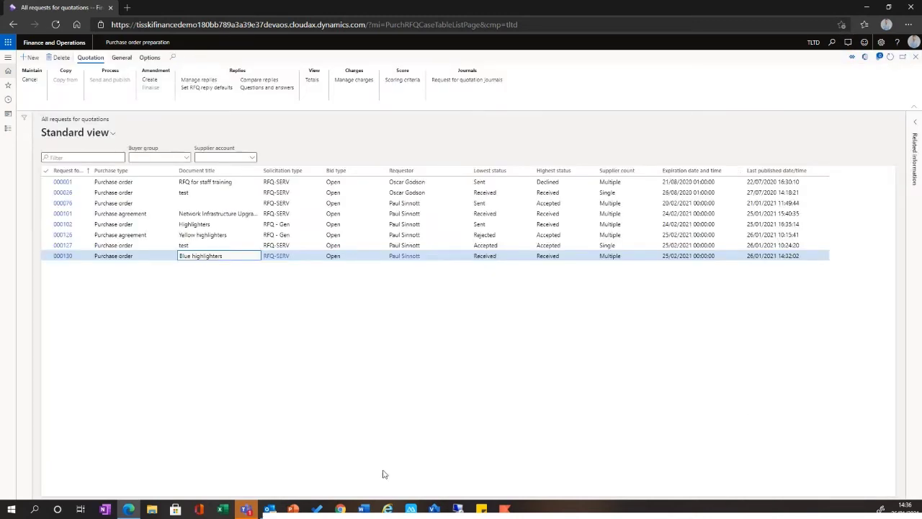
# Switch to the supplier portal in Chrome and view the open confirmed purchase orders in the Purchase order confirmation workspace
pyautogui.click(342, 510)
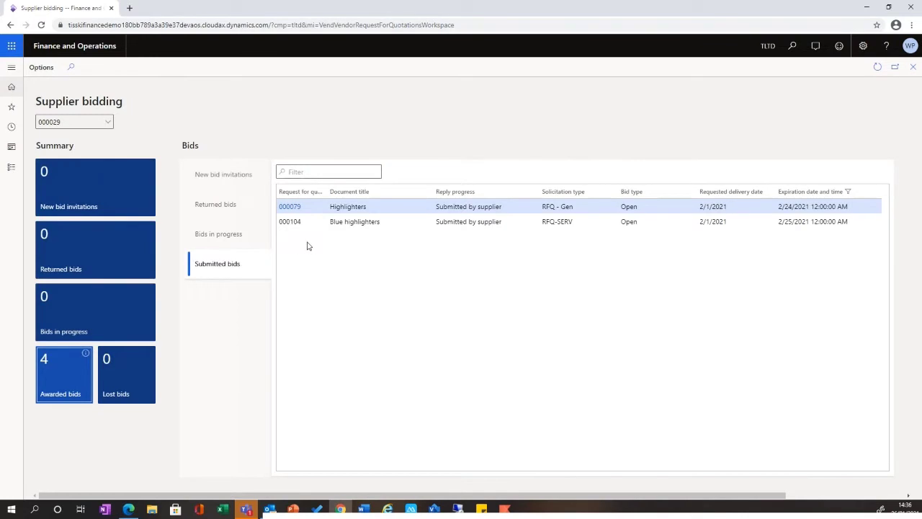
pyautogui.click(45, 52)
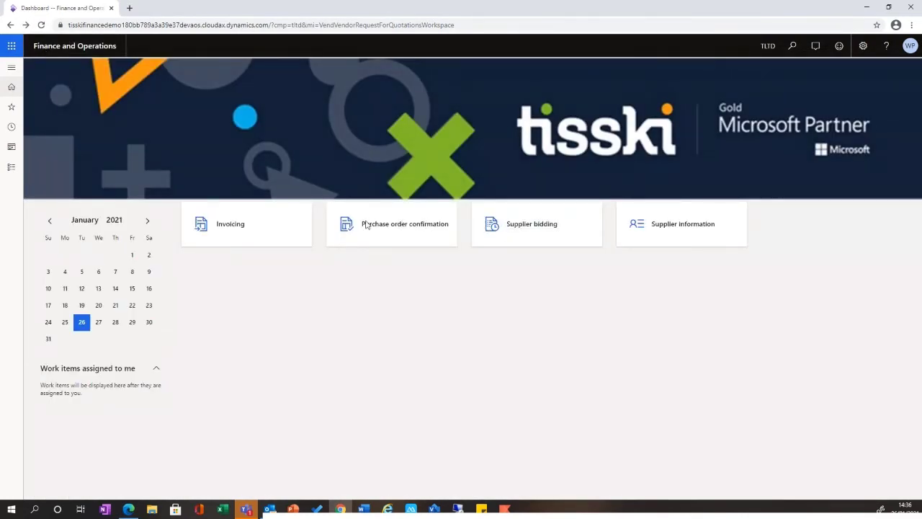
pyautogui.click(370, 224)
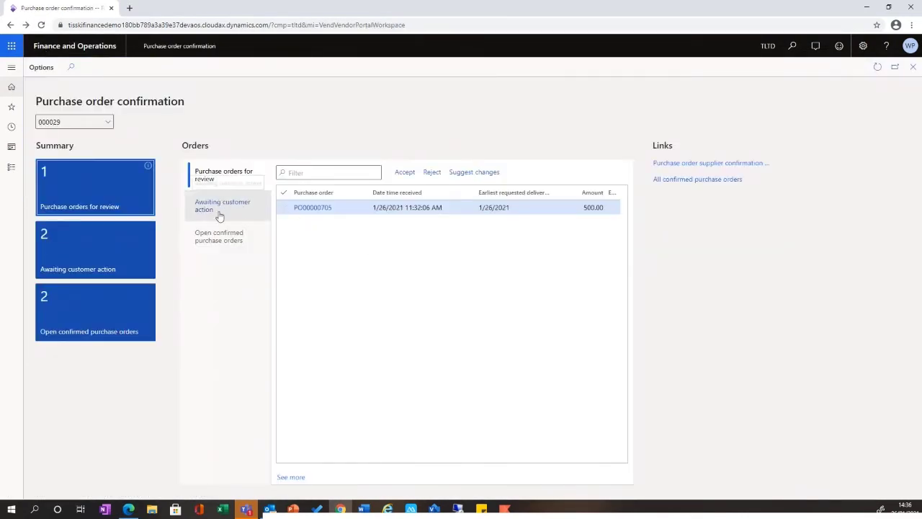
pyautogui.click(221, 241)
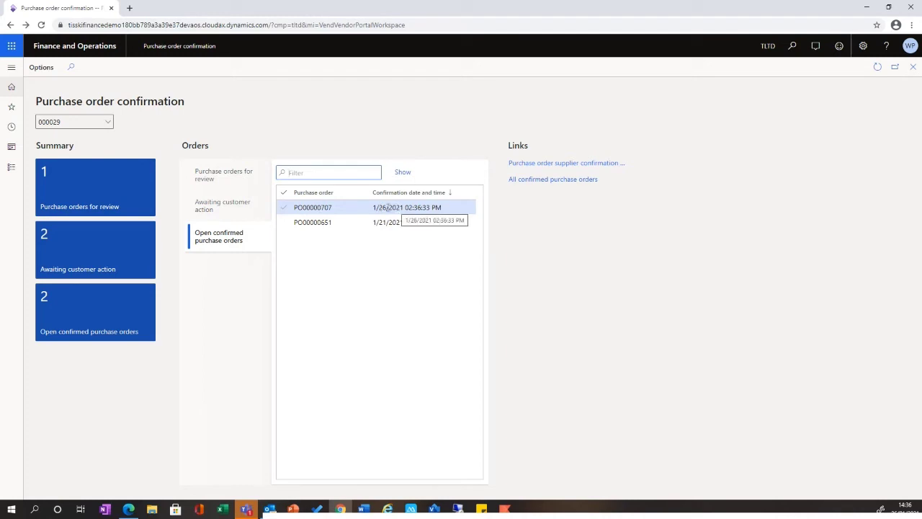
# Switch back to Edge and close the list of all requests for quotations to return to Purchase order preparation
pyautogui.click(867, 9)
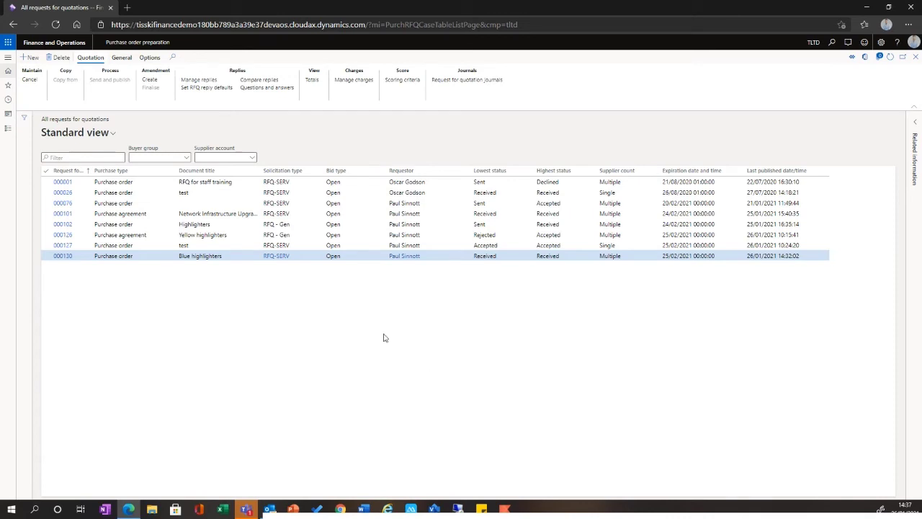
pyautogui.hotkey('alt', 'Tab')
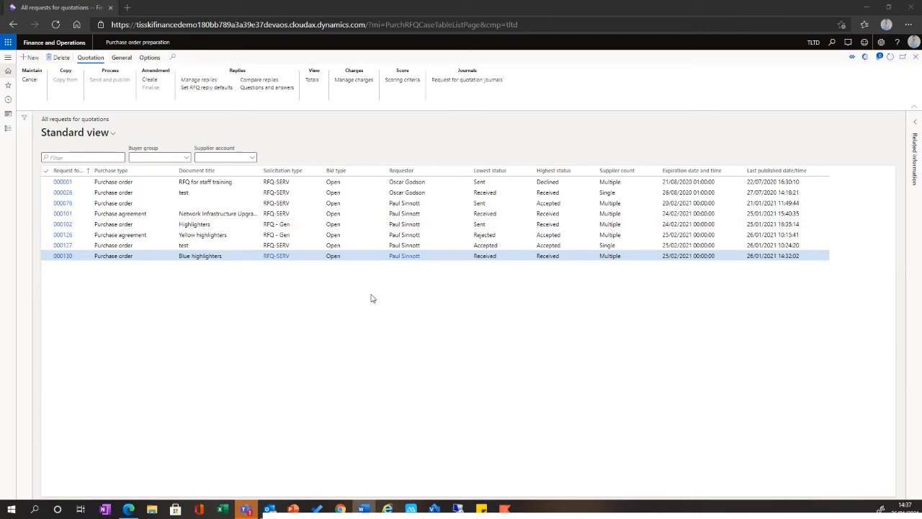
pyautogui.click(916, 57)
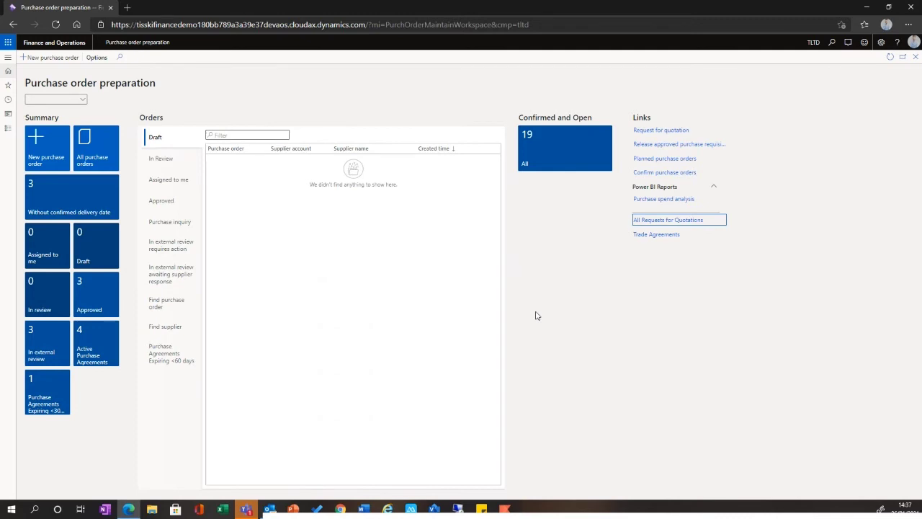
# Switch to Chrome, reopen the Purchase order confirmation workspace from the dashboard and show the open confirmed purchase orders again
pyautogui.click(341, 509)
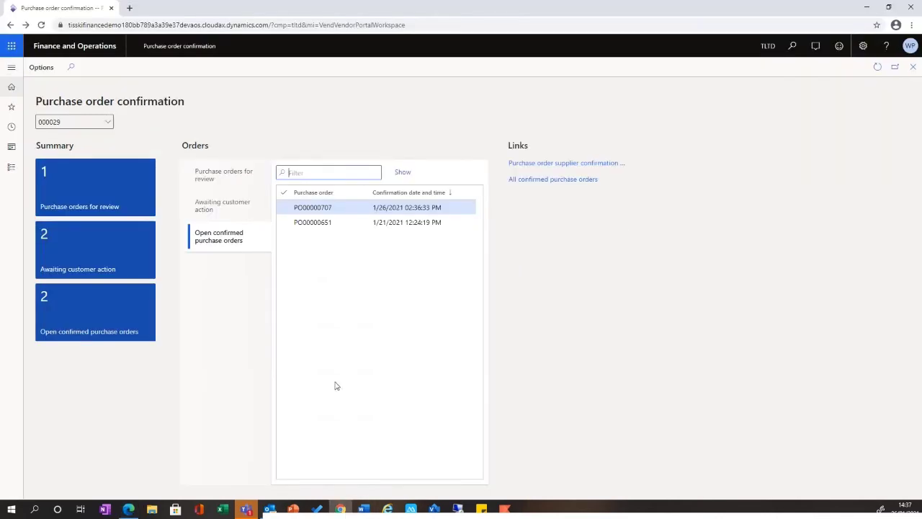
pyautogui.click(94, 55)
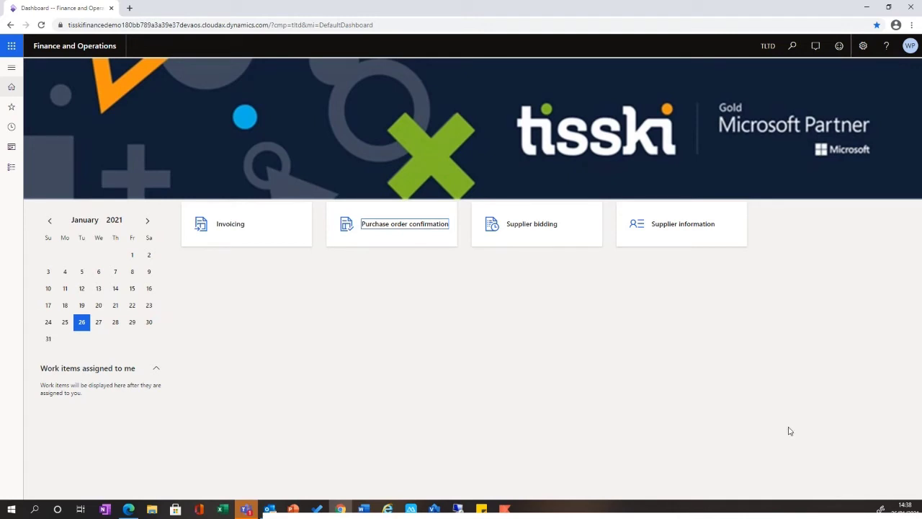
pyautogui.click(391, 291)
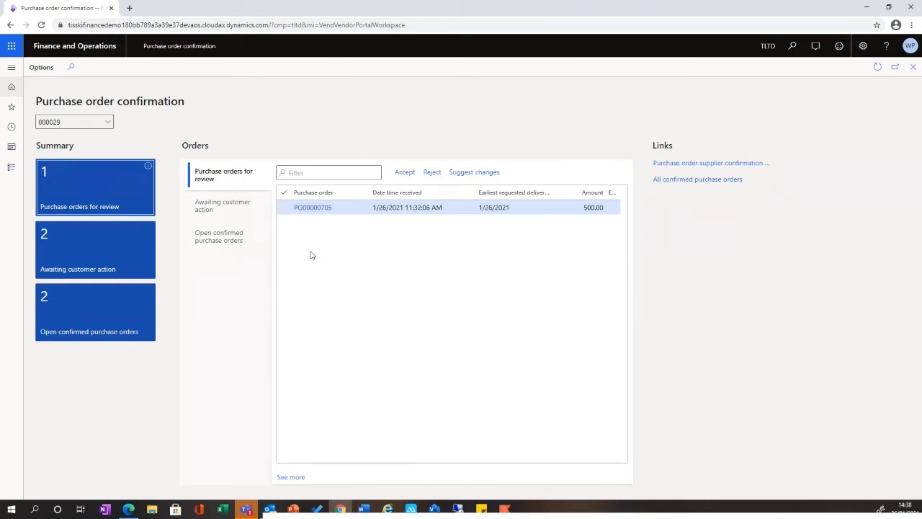
pyautogui.click(230, 240)
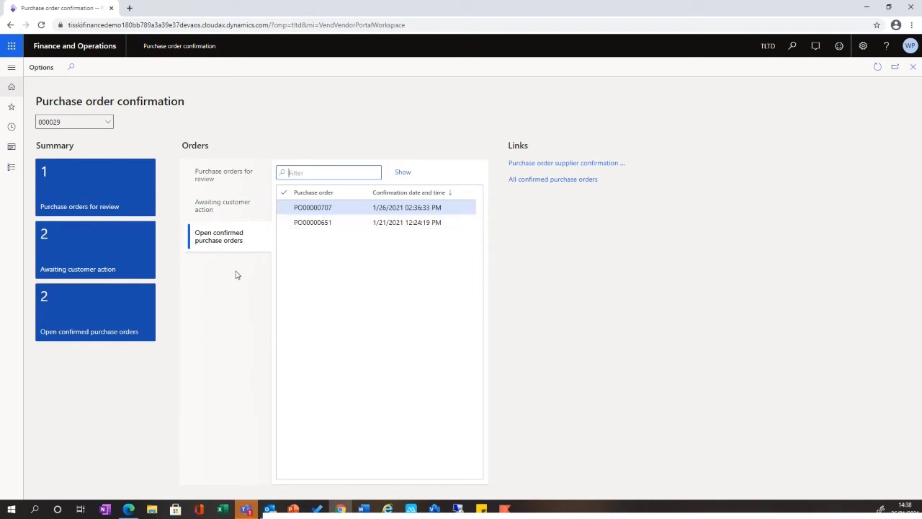
# Open the purchase order waiting for review and examine the delivery date, quantity and price of its pen or pencil sets line
pyautogui.click(216, 175)
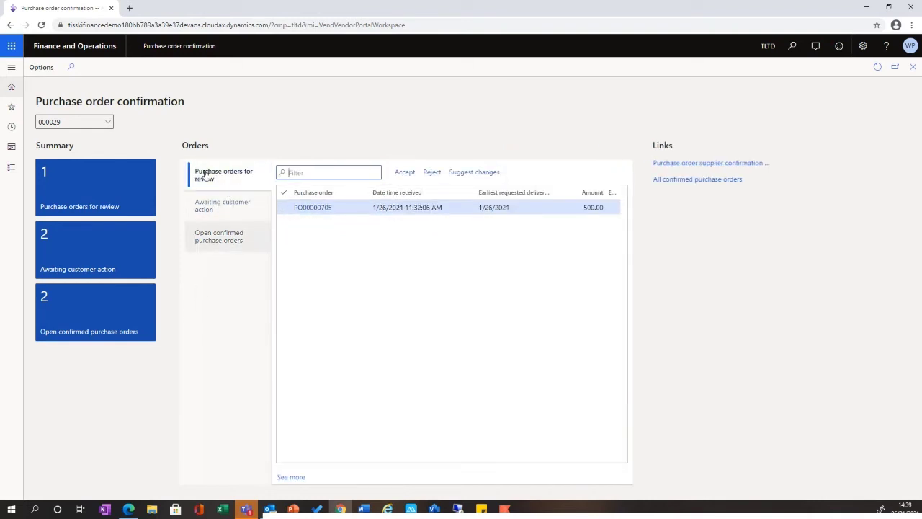
pyautogui.click(327, 209)
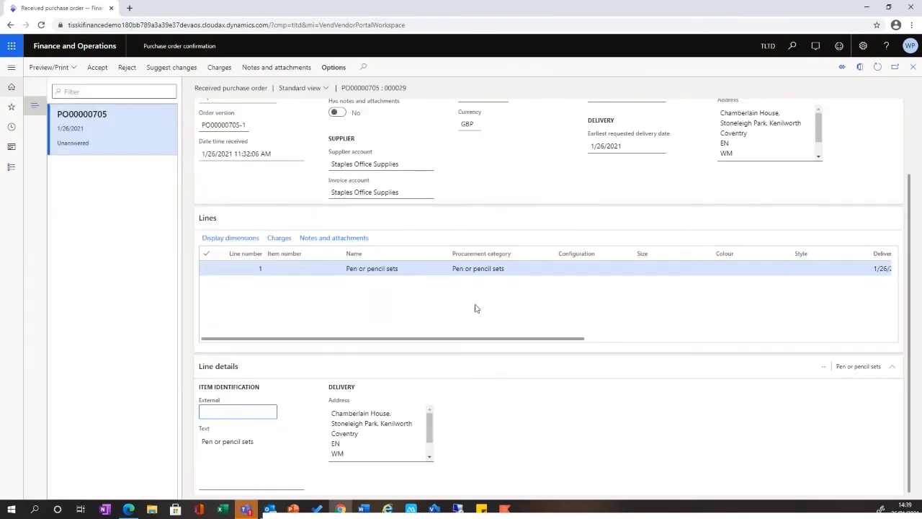
pyautogui.moveTo(426, 341); pyautogui.dragTo(684, 349)
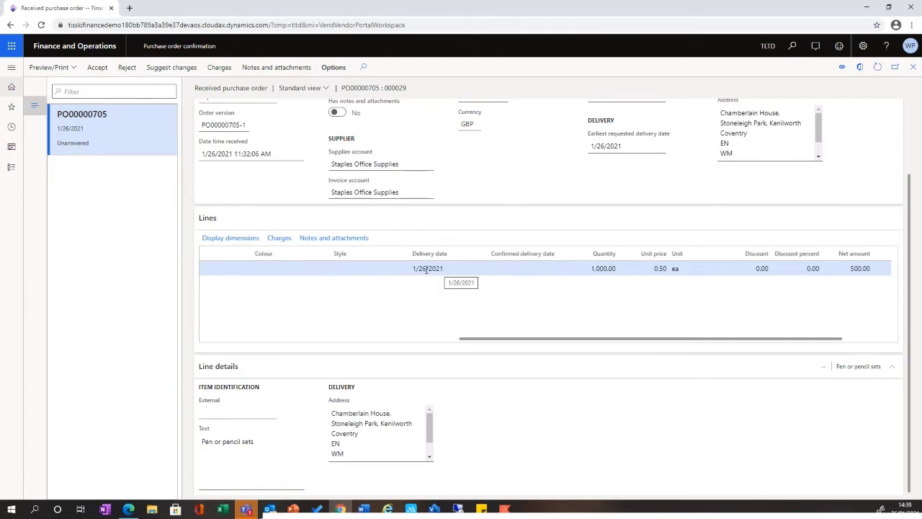
pyautogui.click(427, 269)
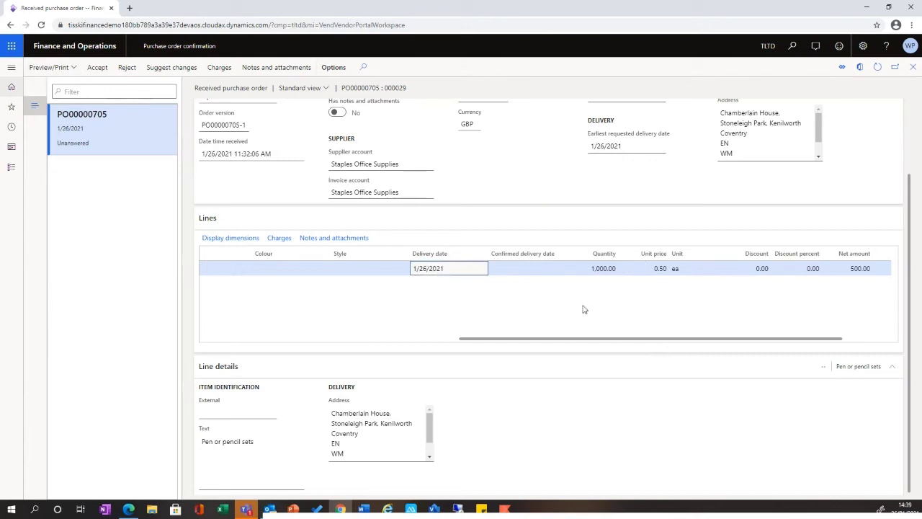
pyautogui.moveTo(581, 340); pyautogui.dragTo(633, 344)
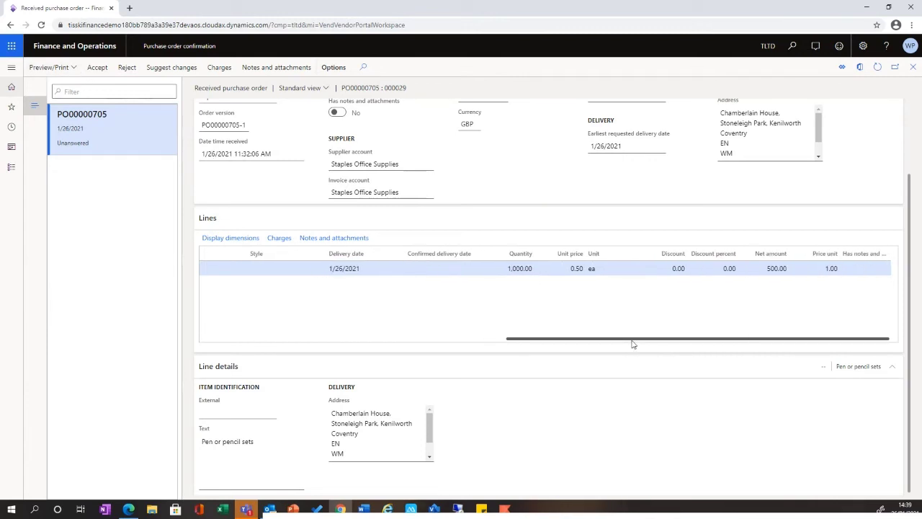
pyautogui.moveTo(647, 343); pyautogui.dragTo(368, 342)
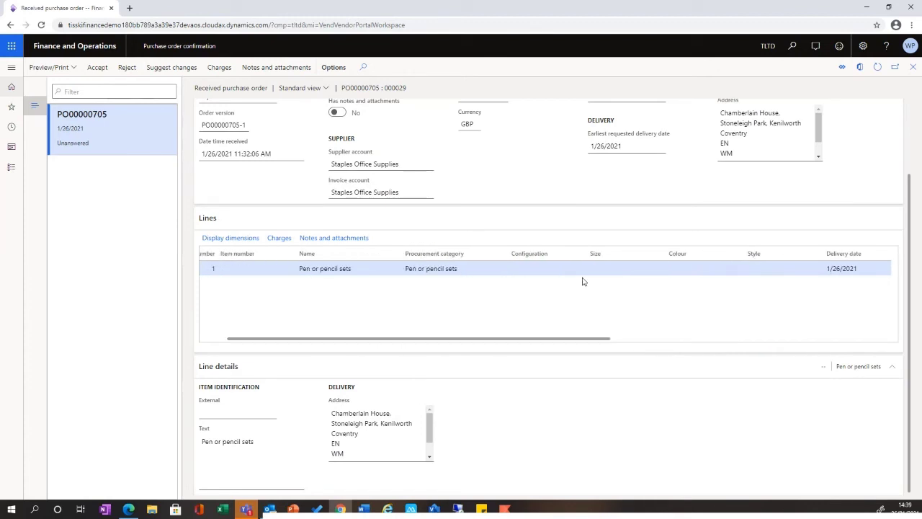
# Suggest changes to the purchase order and set the pen or pencil sets line's confirmed delivery date to 2/1/2021
pyautogui.scroll(2, 574, 184)
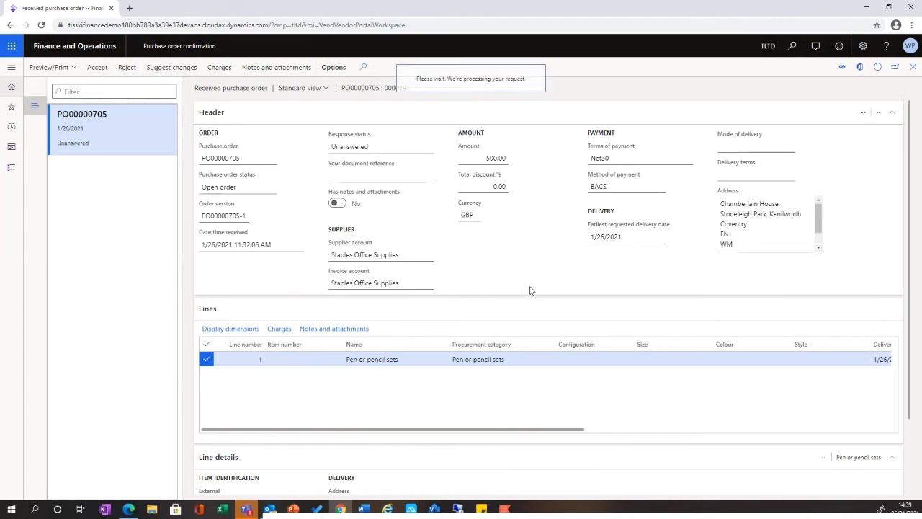
pyautogui.moveTo(601, 456); pyautogui.dragTo(798, 455)
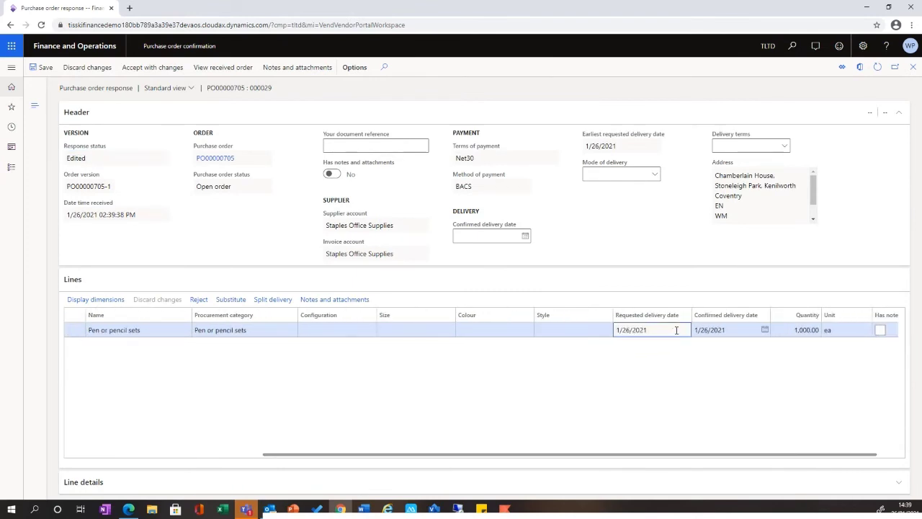
pyautogui.click(725, 329)
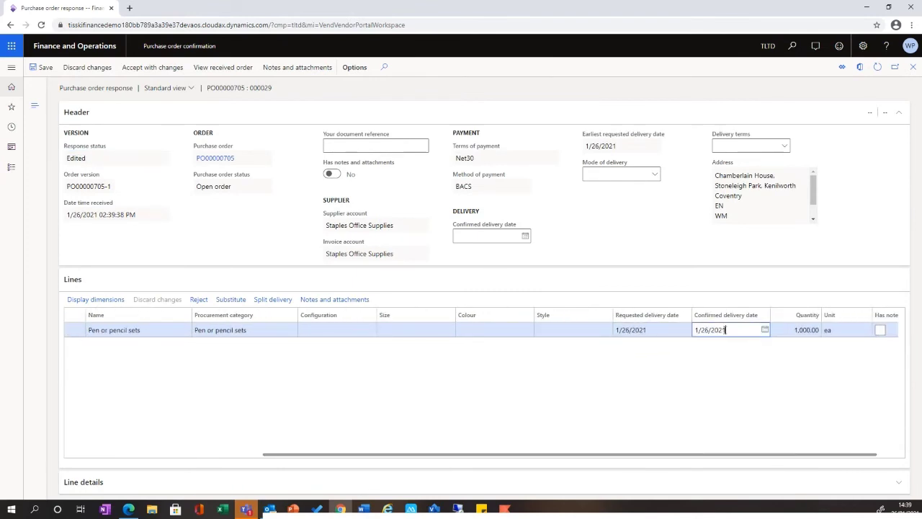
pyautogui.click(764, 329)
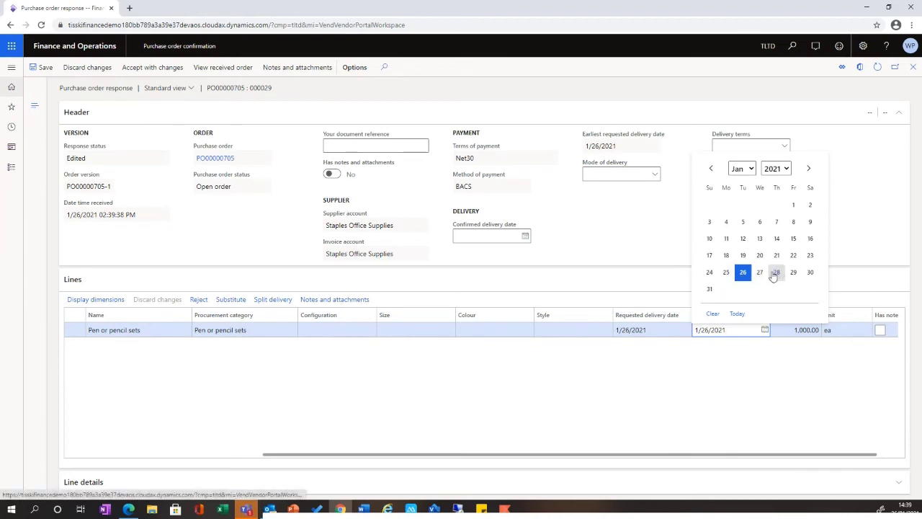
pyautogui.click(709, 289)
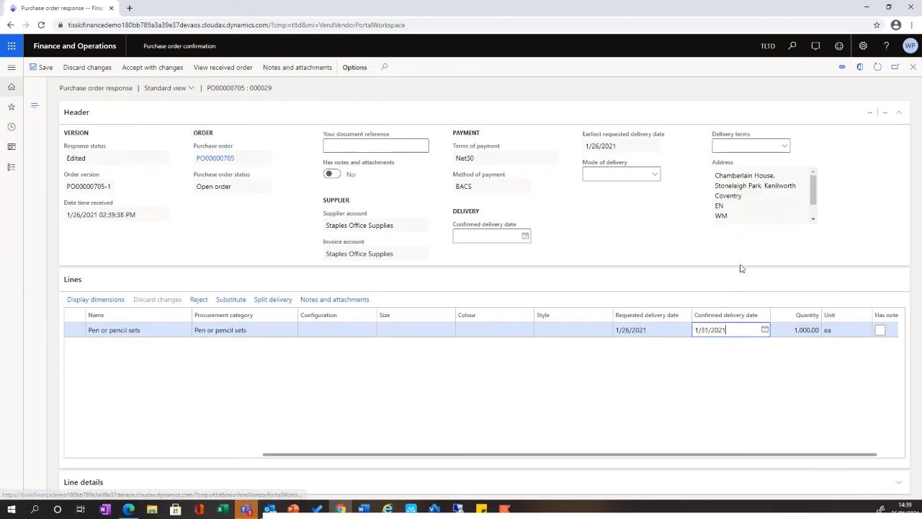
pyautogui.click(764, 330)
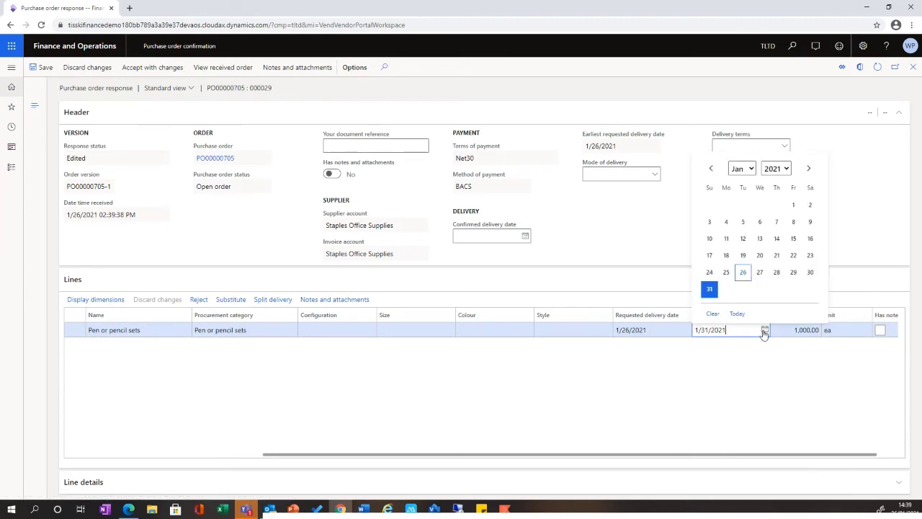
pyautogui.click(808, 168)
pyautogui.click(726, 205)
pyautogui.click(713, 360)
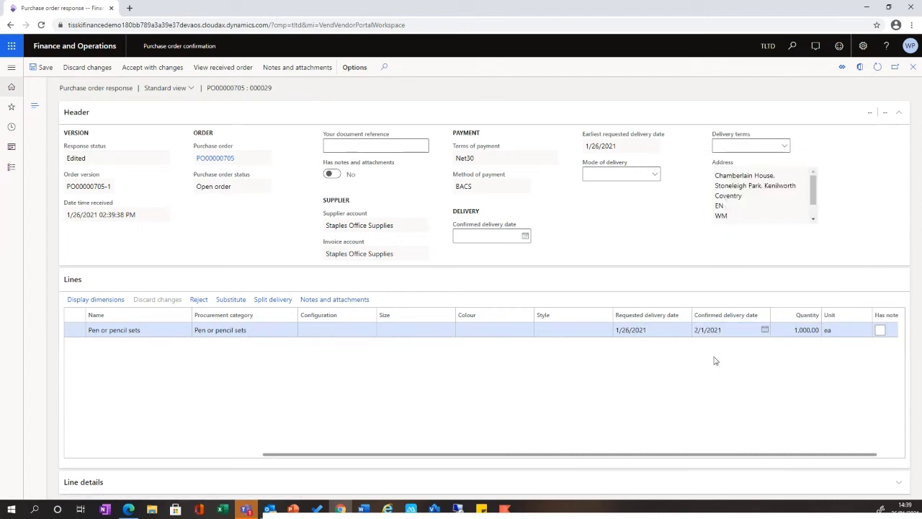
# Save the purchase order response, accept the order with changes and close the received order
pyautogui.click(49, 71)
pyautogui.click(158, 69)
pyautogui.click(862, 478)
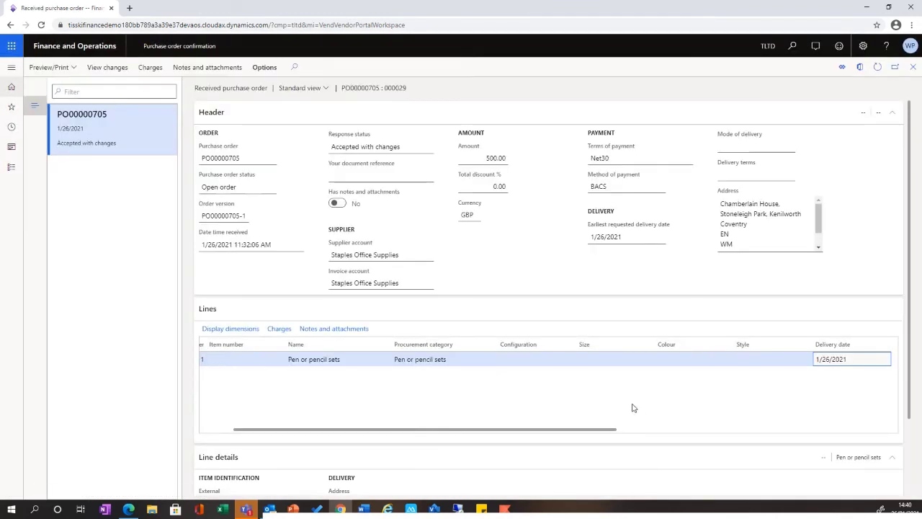
pyautogui.click(642, 431)
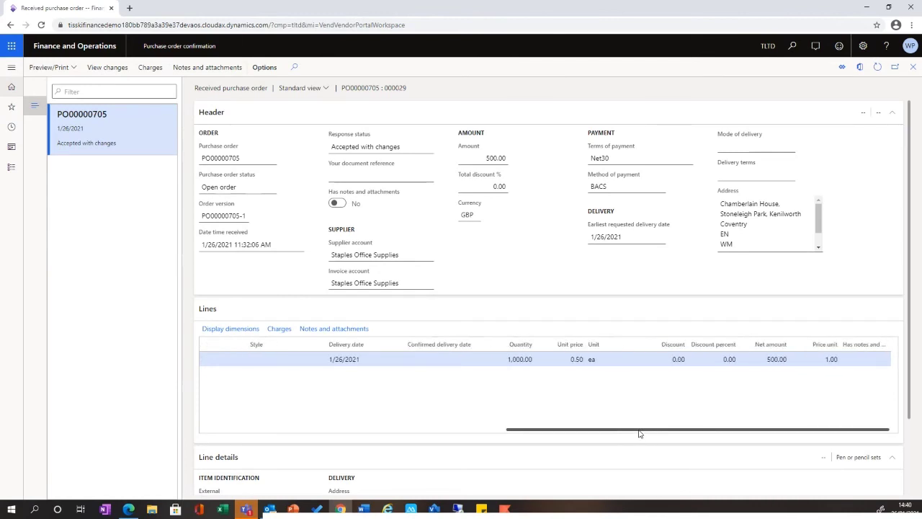
pyautogui.click(913, 73)
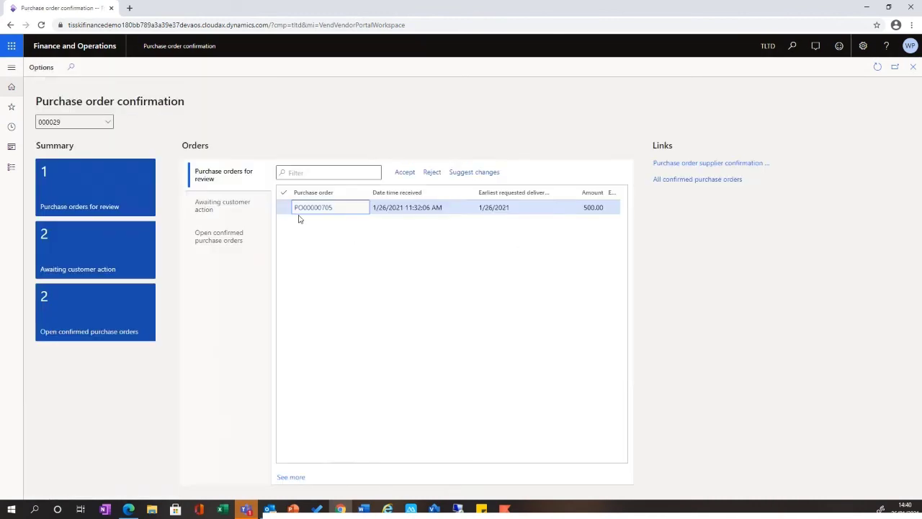
# Refresh the Purchase order confirmation workspace and check the response status of the orders awaiting customer action
pyautogui.click(877, 67)
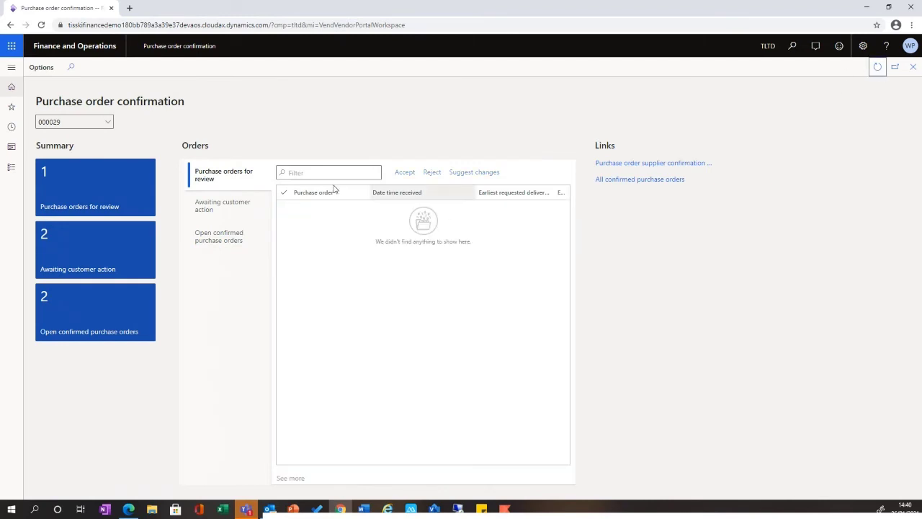
pyautogui.click(220, 207)
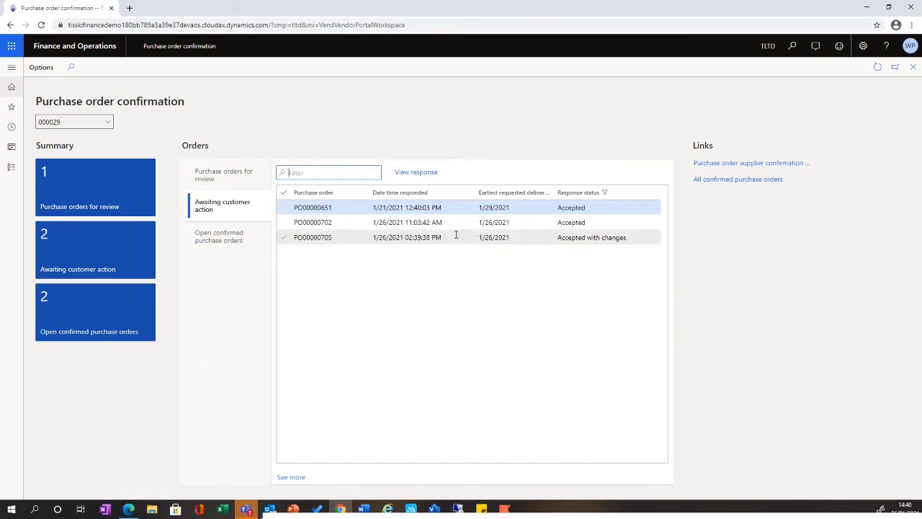
pyautogui.click(576, 238)
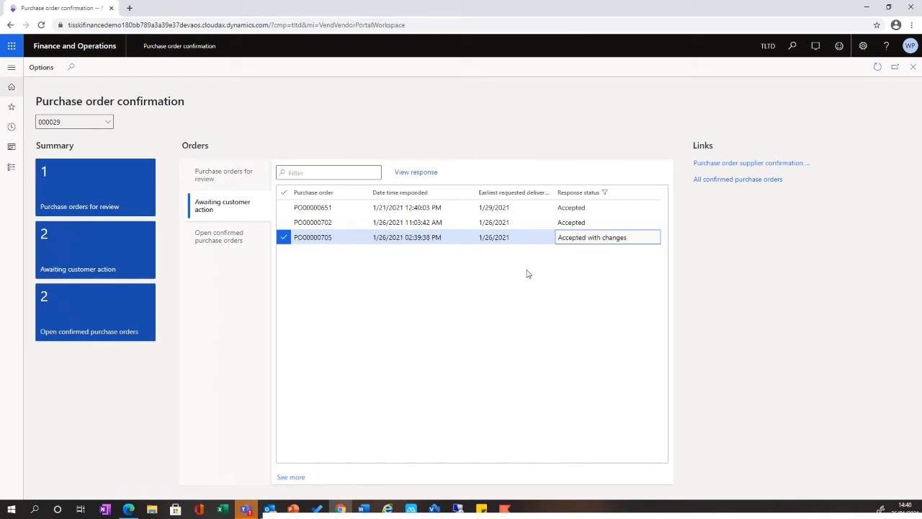
pyautogui.click(240, 249)
pyautogui.click(232, 177)
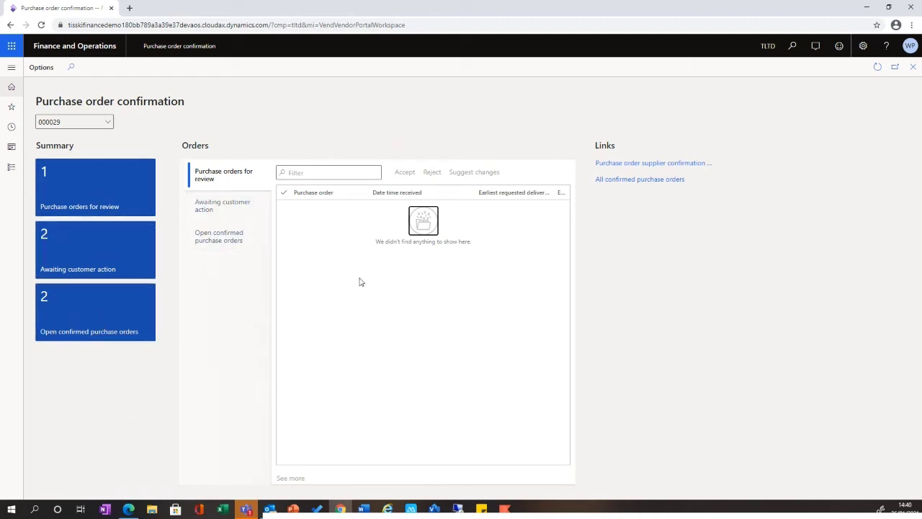
# Return to the dashboard and open the Supplier information workspace to view the supplier's contacts and users
pyautogui.click(92, 48)
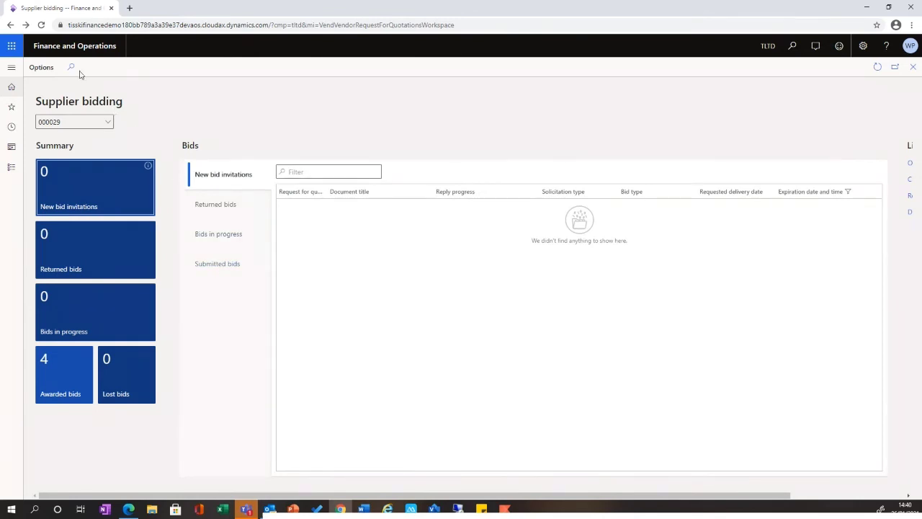
pyautogui.click(76, 47)
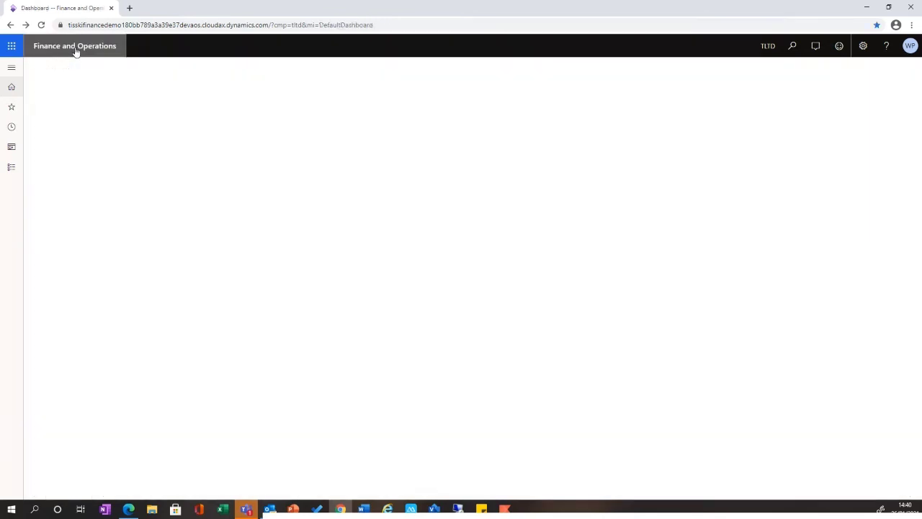
pyautogui.click(684, 242)
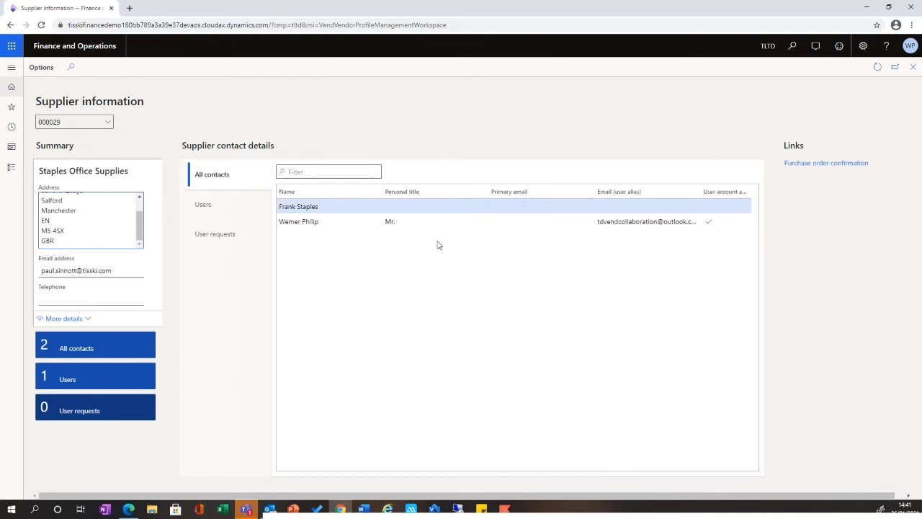
pyautogui.click(229, 208)
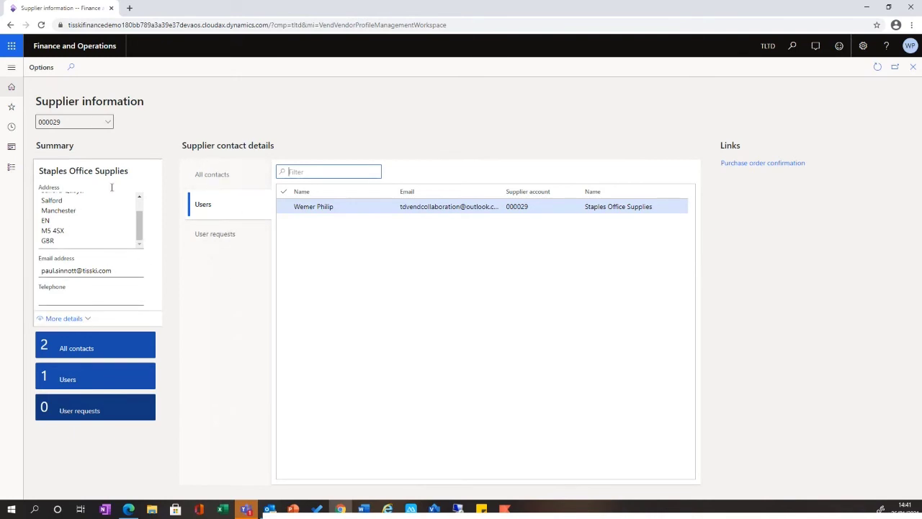
# Open the Invoicing workspace from the dashboard, view the approved but unpaid invoices and close the list
pyautogui.click(75, 47)
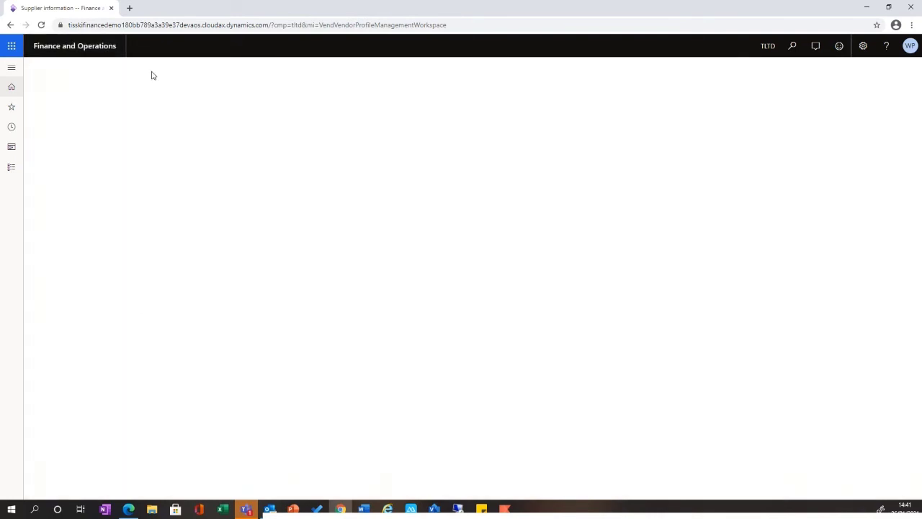
pyautogui.click(241, 235)
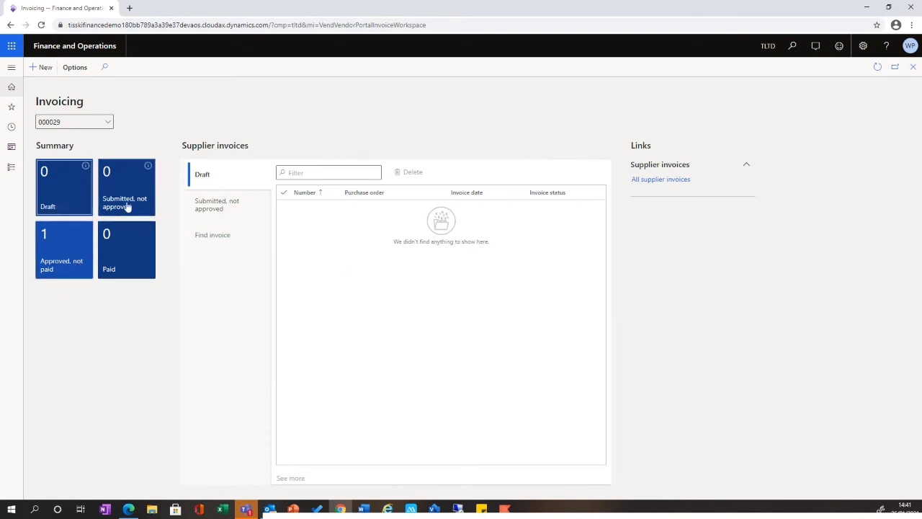
pyautogui.click(66, 261)
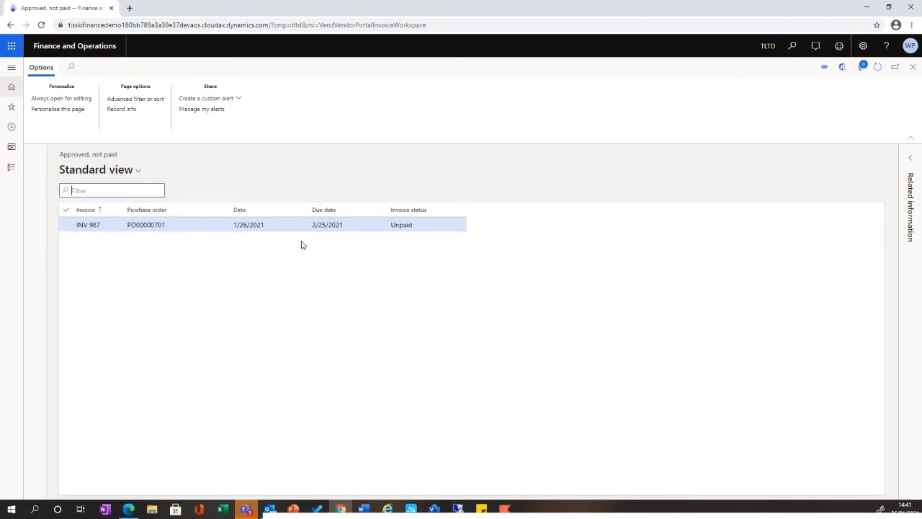
pyautogui.click(914, 70)
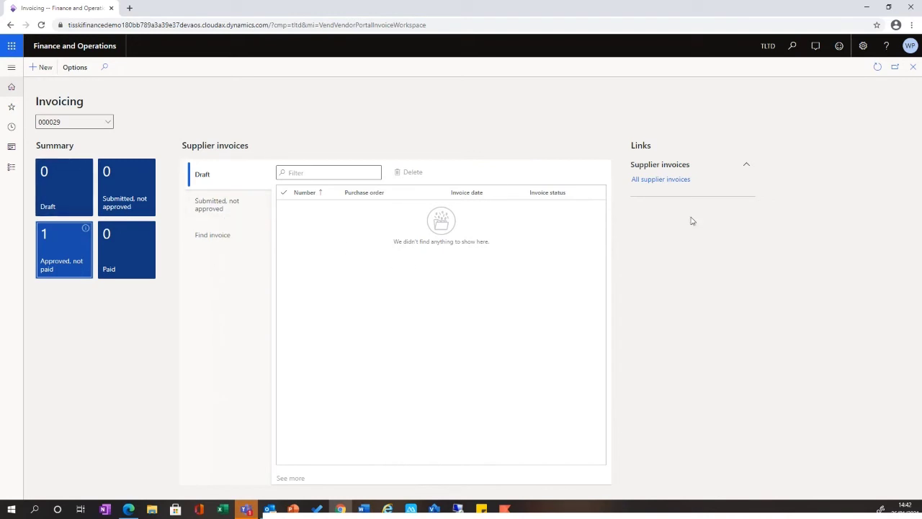
# Start a new invoice from the purchase order with Received status, with invoice number STP 123 and invoice date 1/26/2021
pyautogui.click(41, 67)
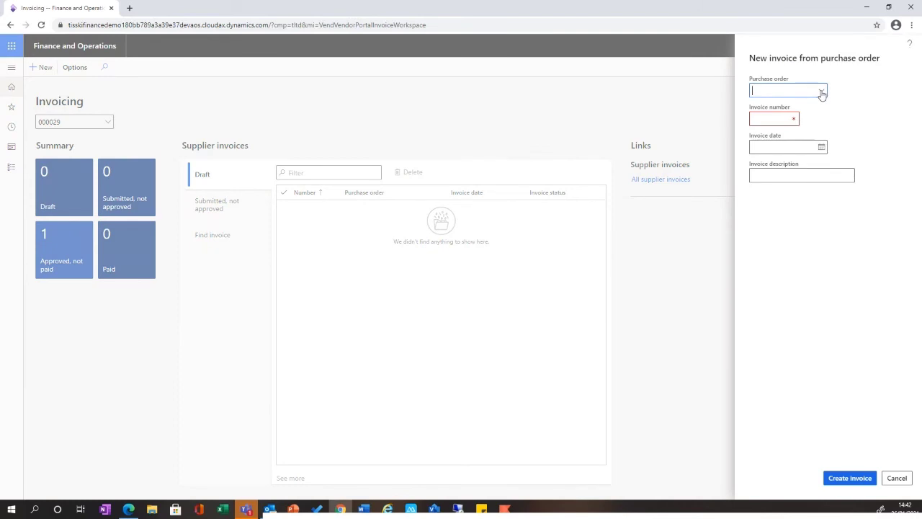
pyautogui.click(821, 91)
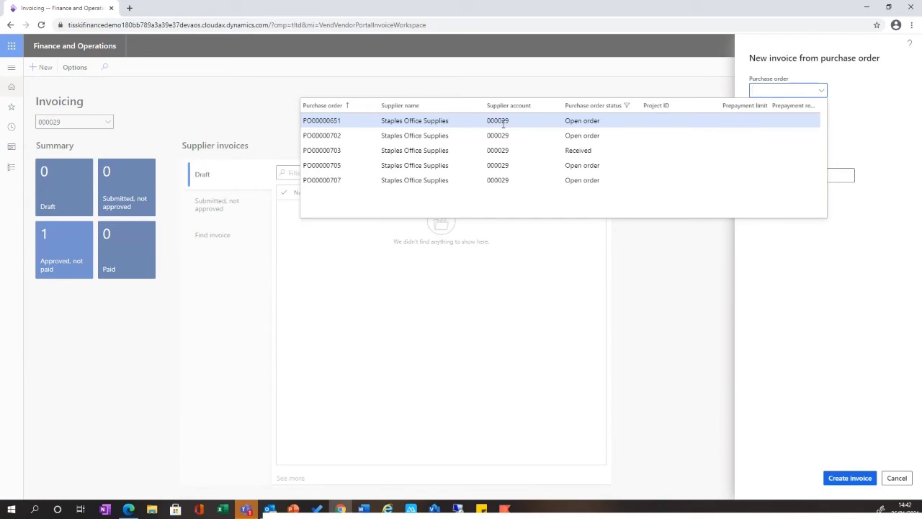
pyautogui.click(504, 150)
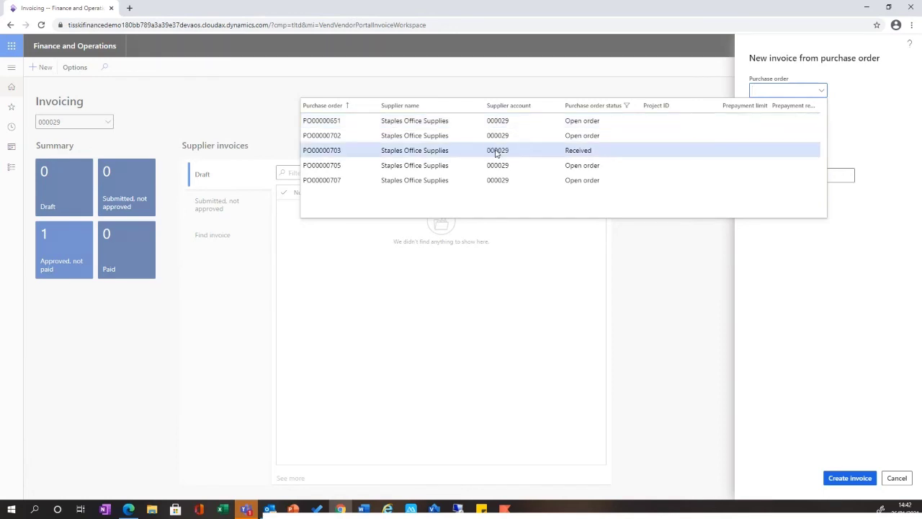
pyautogui.click(778, 120)
pyautogui.write('STP')
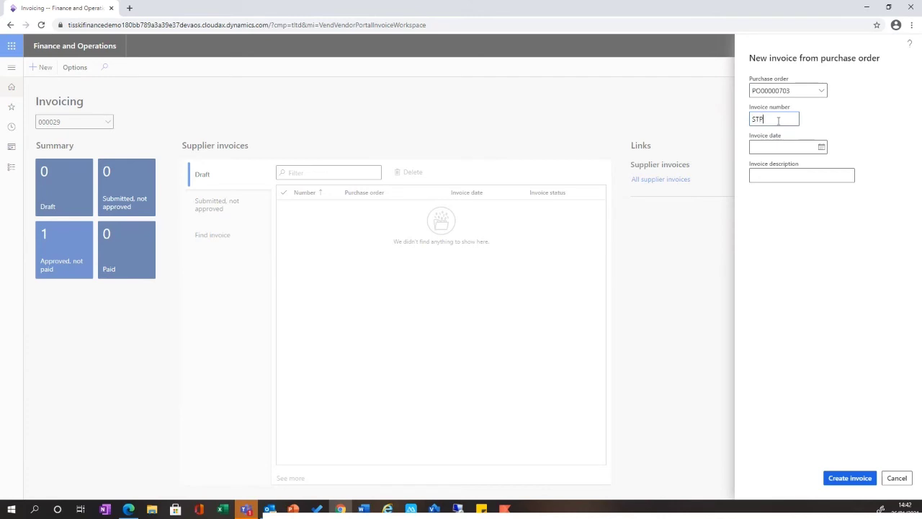
pyautogui.write(' 123')
pyautogui.click(821, 147)
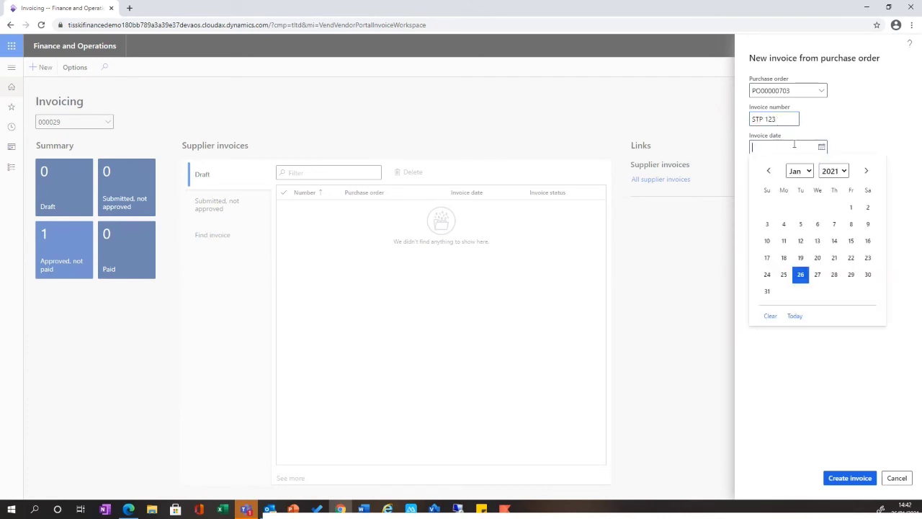
pyautogui.press('Tab')
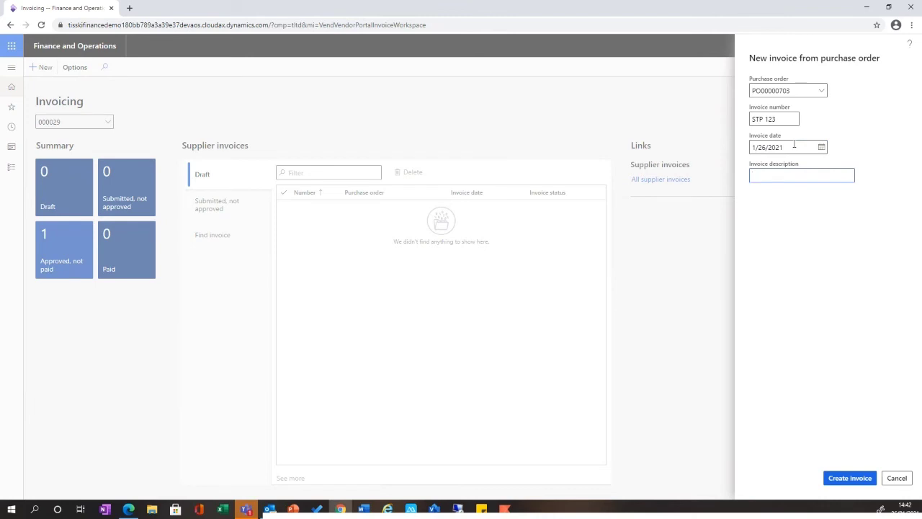
# Enter "Invoice" as the invoice description and create the invoice
pyautogui.write('INvoice')
pyautogui.press('BackSpace')
pyautogui.press('BackSpace')
pyautogui.press('BackSpace')
pyautogui.press('BackSpace')
pyautogui.press('BackSpace')
pyautogui.press('BackSpace')
pyautogui.write('nvoice')
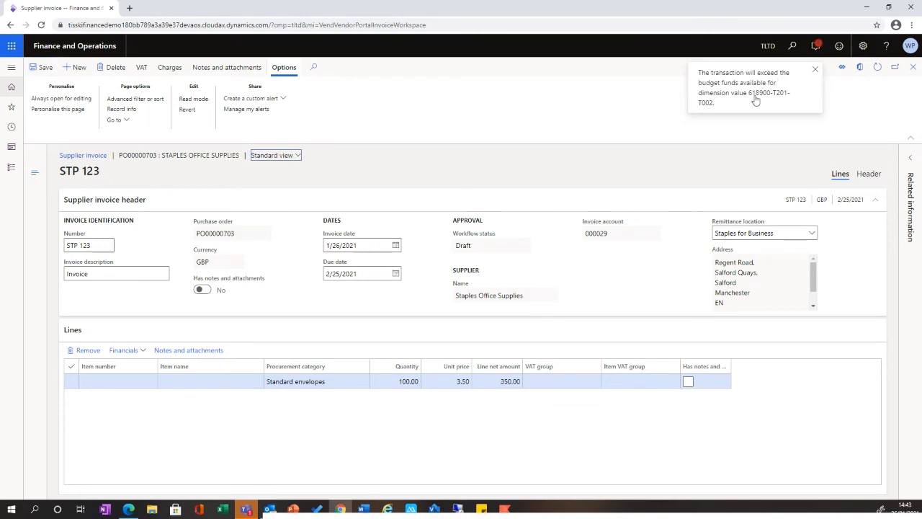
# Close the new supplier invoice, refresh the Invoicing workspace's draft invoices and return to the dashboard
pyautogui.click(896, 67)
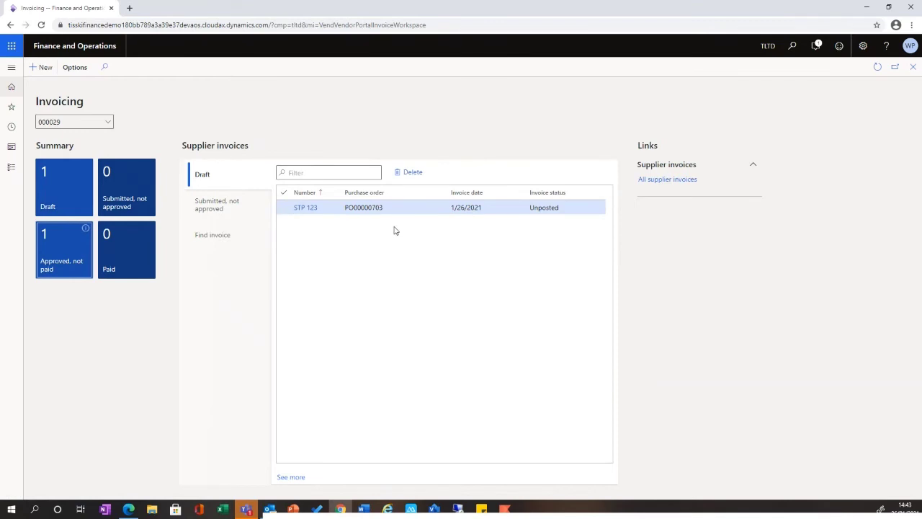
pyautogui.click(878, 67)
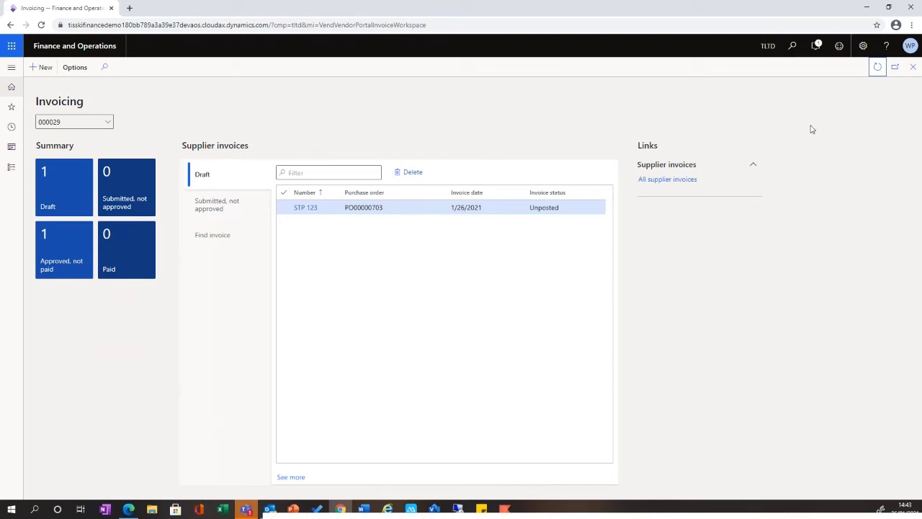
pyautogui.click(912, 67)
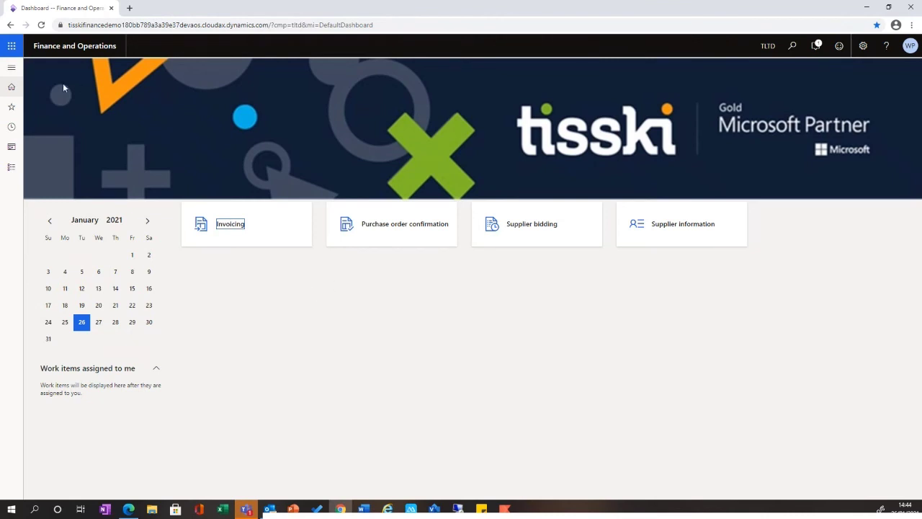
# View the Supplier information workspace, return to the dashboard and close the supplier portal
pyautogui.click(693, 232)
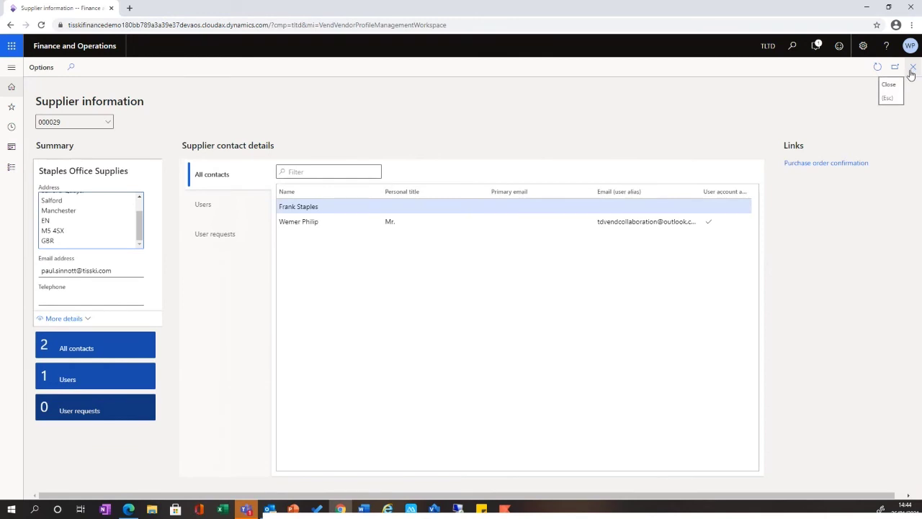
pyautogui.click(911, 70)
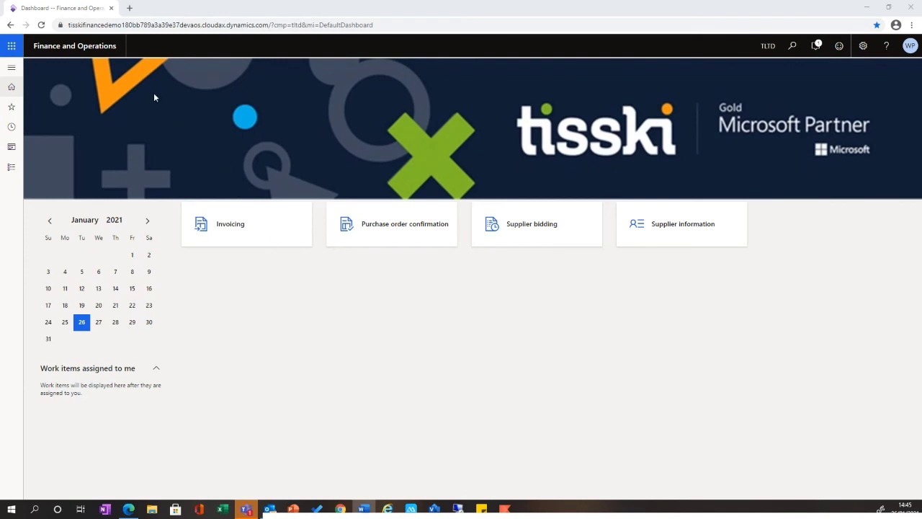
pyautogui.click(111, 8)
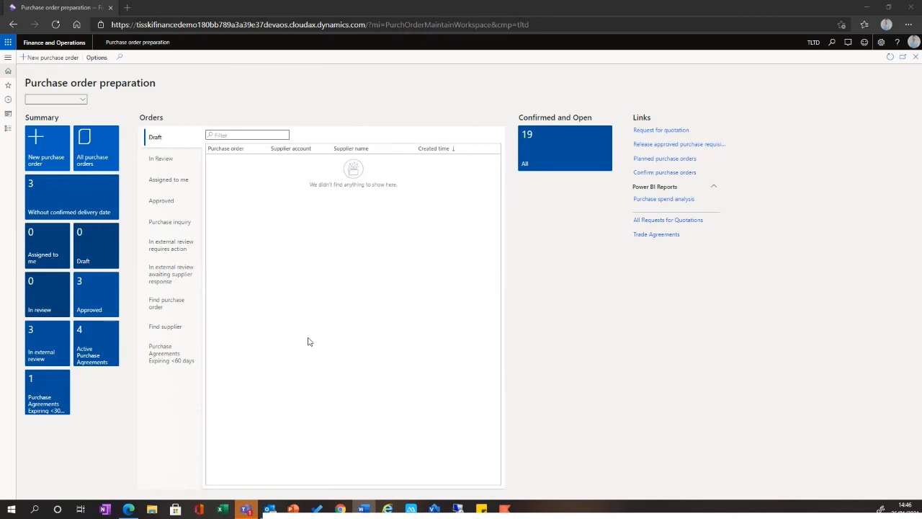
# Open the trade agreement journals and examine the lines of the Microsoft Surface price journal
pyautogui.click(130, 160)
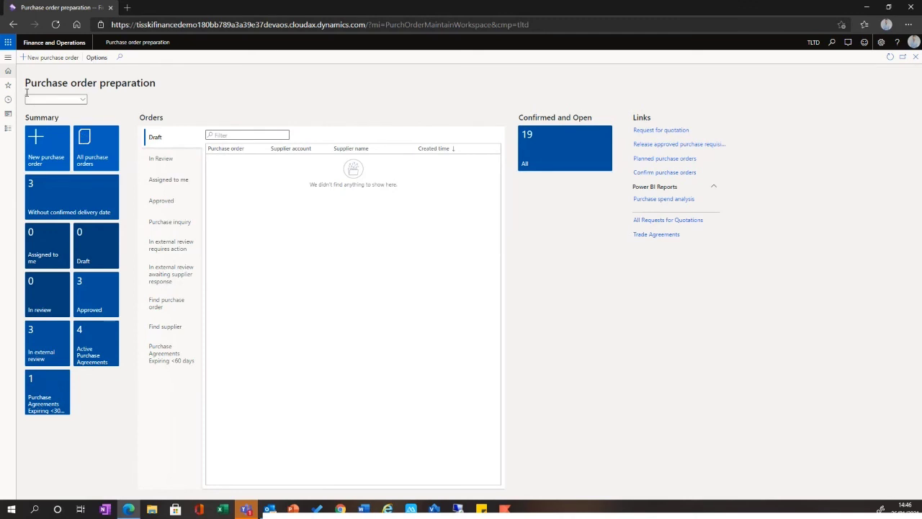
pyautogui.click(8, 58)
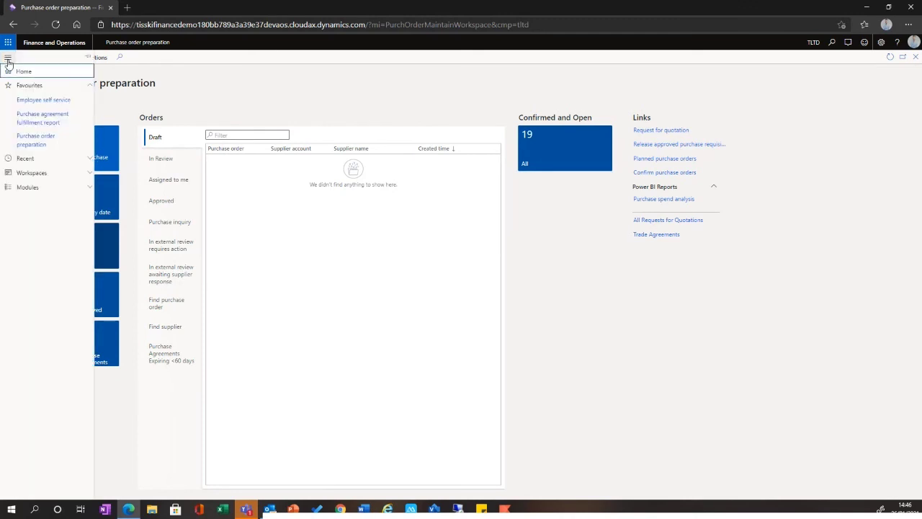
pyautogui.click(47, 155)
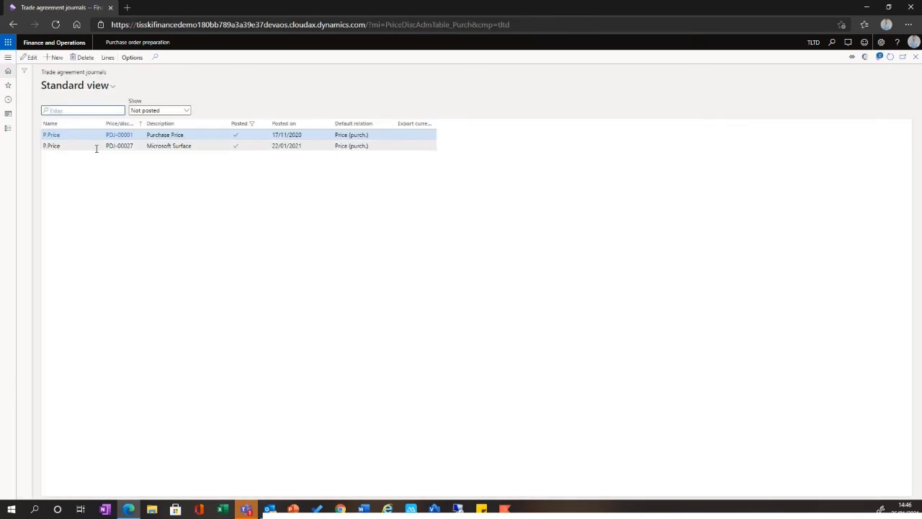
pyautogui.click(185, 148)
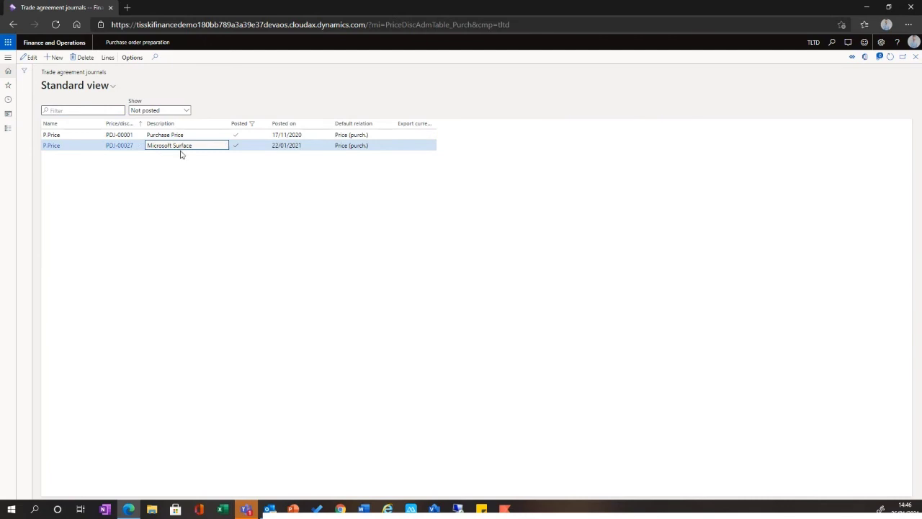
pyautogui.click(177, 183)
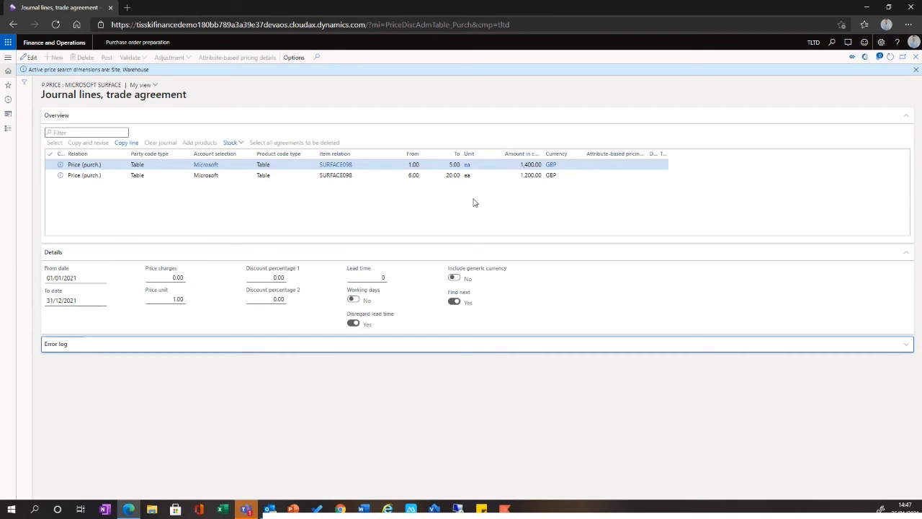
pyautogui.click(914, 57)
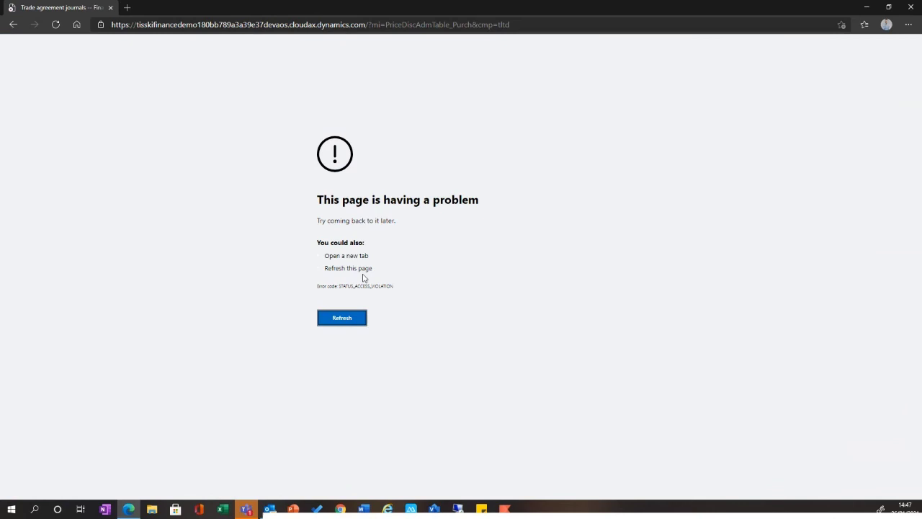
# Reload the crashed page and open the active purchase agreements from the Purchase order preparation workspace
pyautogui.click(357, 314)
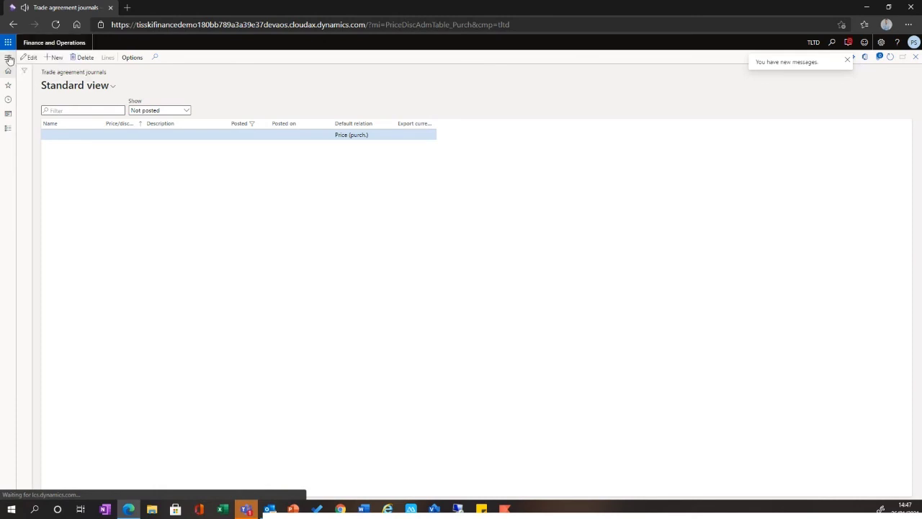
pyautogui.click(8, 59)
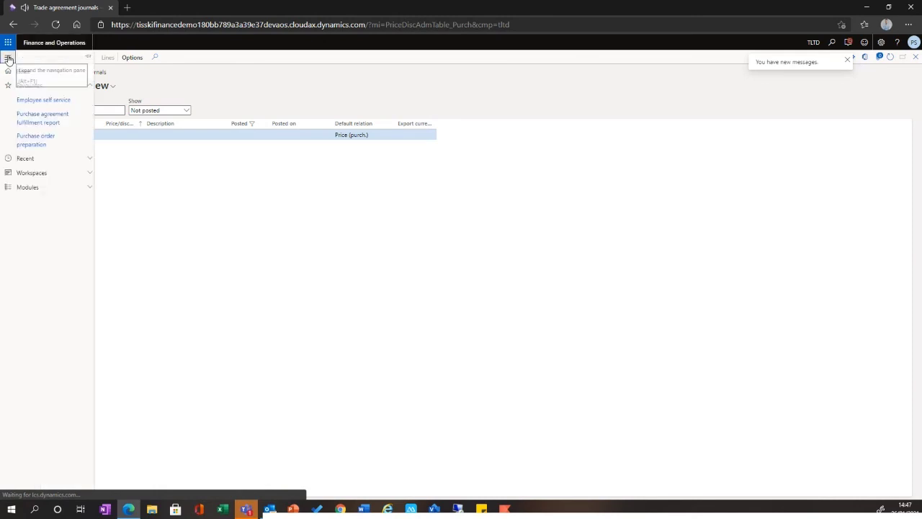
pyautogui.click(44, 143)
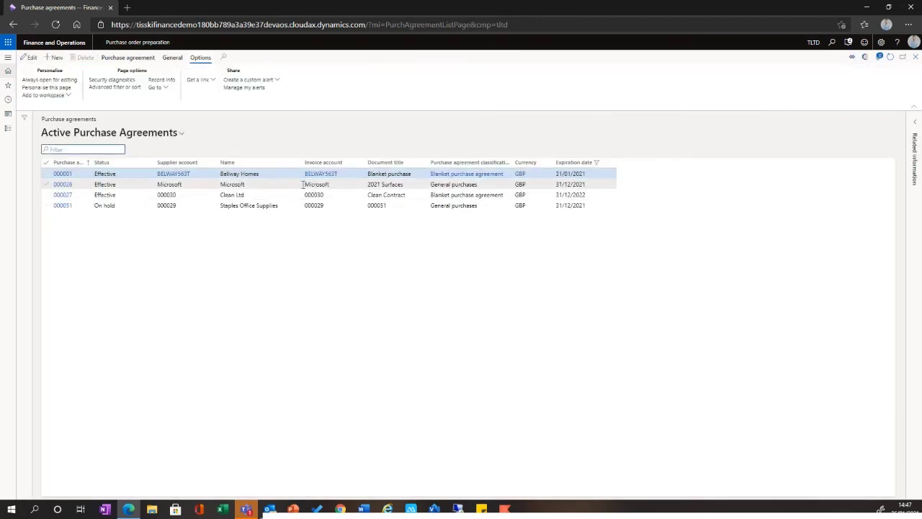
# Open the Microsoft purchase agreement titled 2021 Surfaces and view the Surface Laptop line's fulfillment details
pyautogui.click(141, 184)
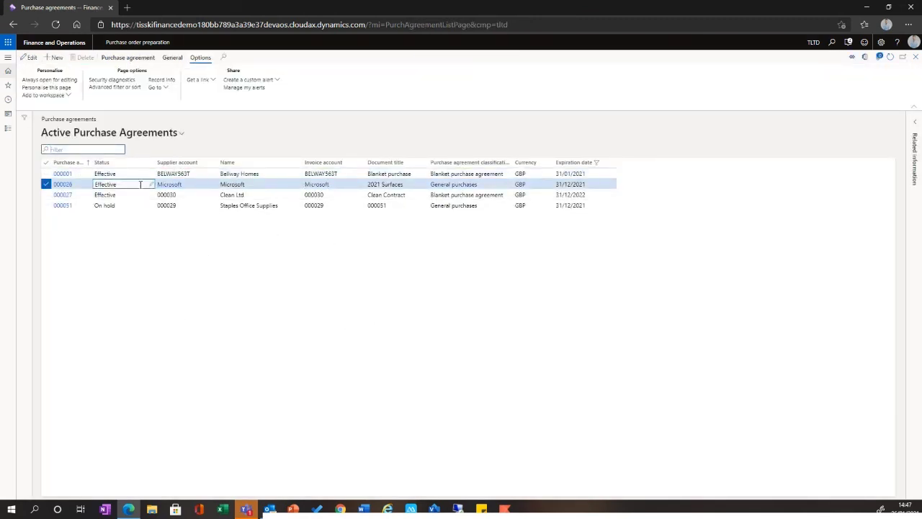
pyautogui.click(70, 187)
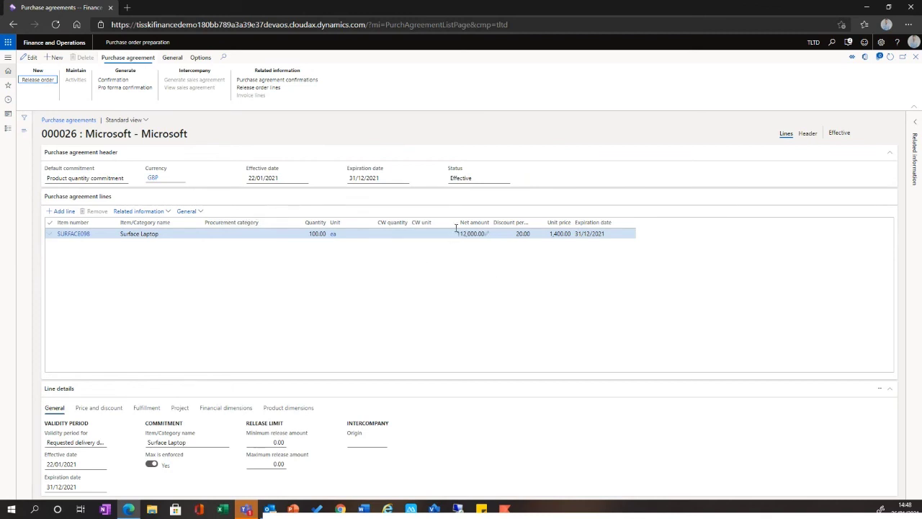
pyautogui.click(147, 407)
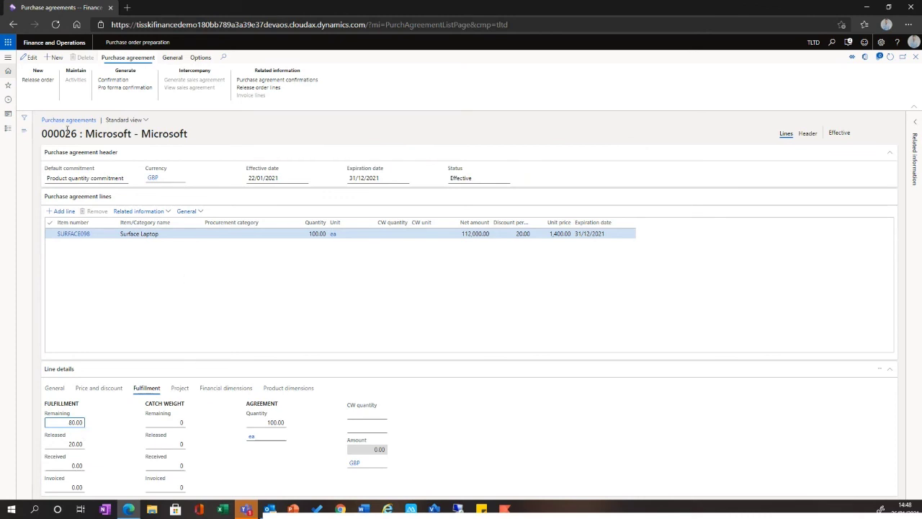
# Try to create a release order from the agreement for a purchase quantity of 100 Surface Laptops
pyautogui.click(38, 86)
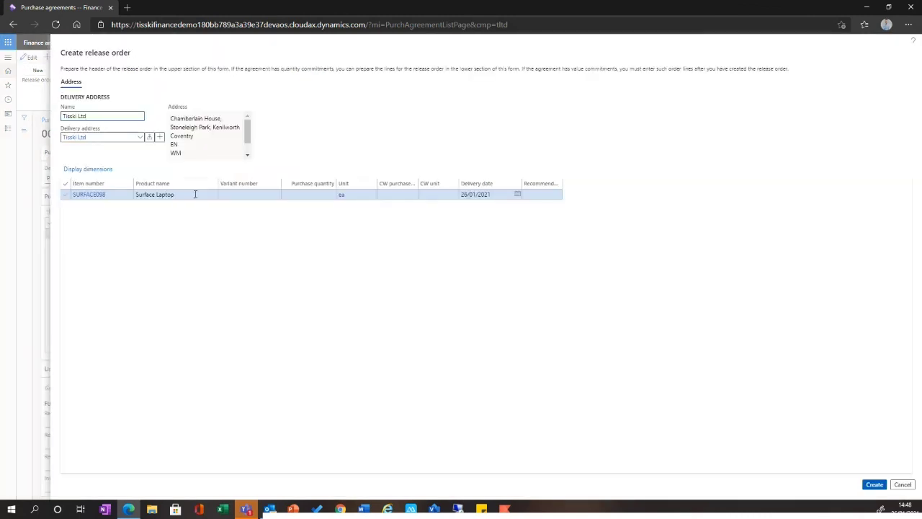
pyautogui.click(292, 195)
pyautogui.write('100')
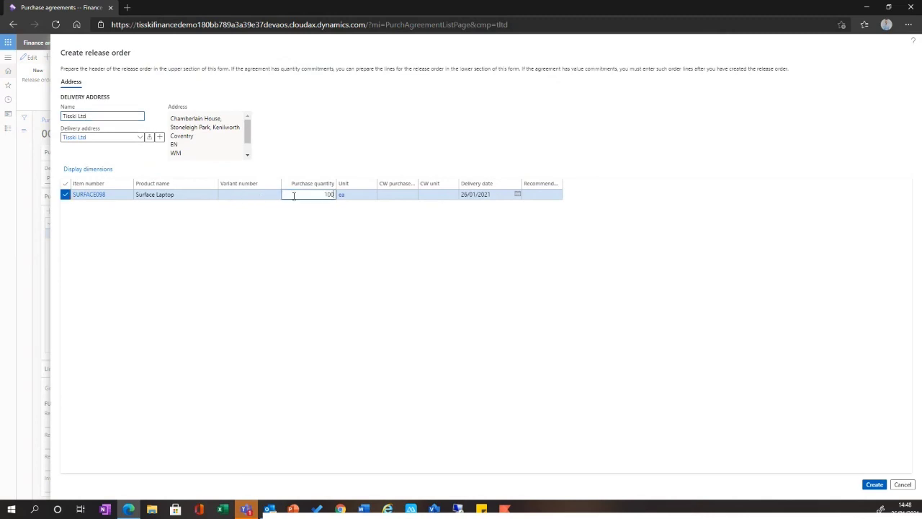
pyautogui.press('Tab')
pyautogui.click(874, 484)
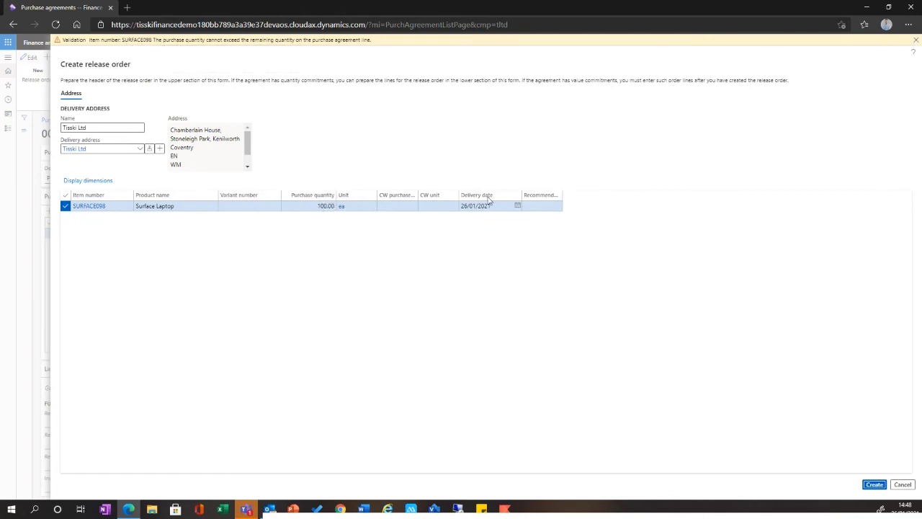
# Set the Surface Laptop purchase quantity to 10 and create the release order
pyautogui.click(312, 206)
pyautogui.moveTo(357, 215)
pyautogui.write('10')
pyautogui.press('Tab')
pyautogui.click(866, 484)
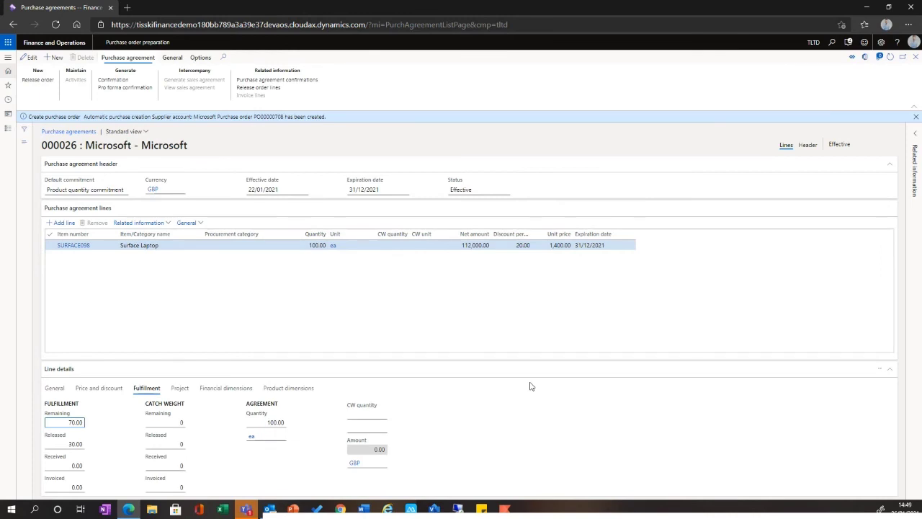
pyautogui.moveTo(326, 118); pyautogui.dragTo(199, 118)
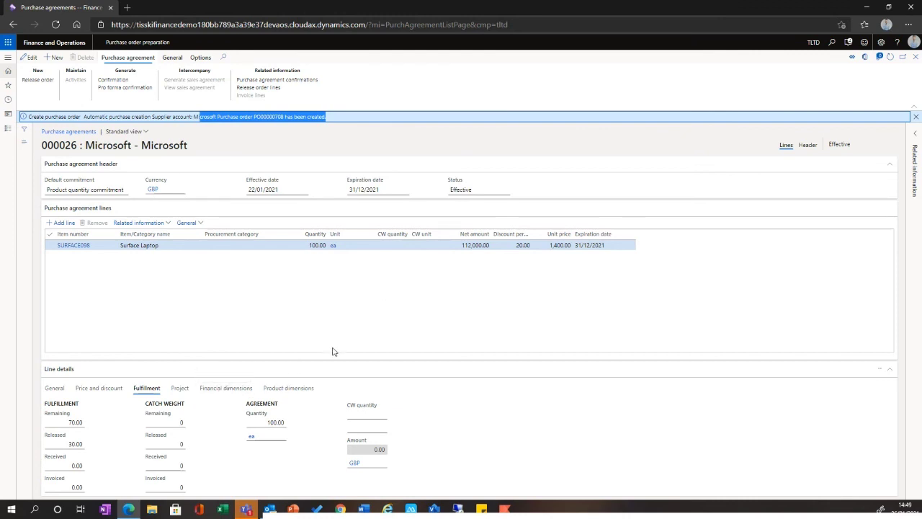
# Switch to Outlook, open the PurchPurchaseOrder.Report.pdf attachment of the Tisski Ltd Purchase Order email, review the order and close the PDF
pyautogui.click(269, 509)
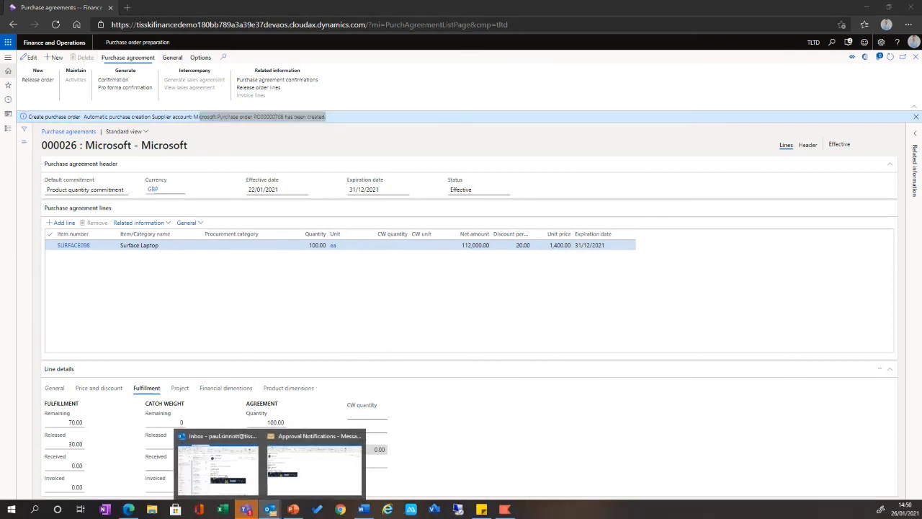
pyautogui.click(315, 488)
pyautogui.click(359, 436)
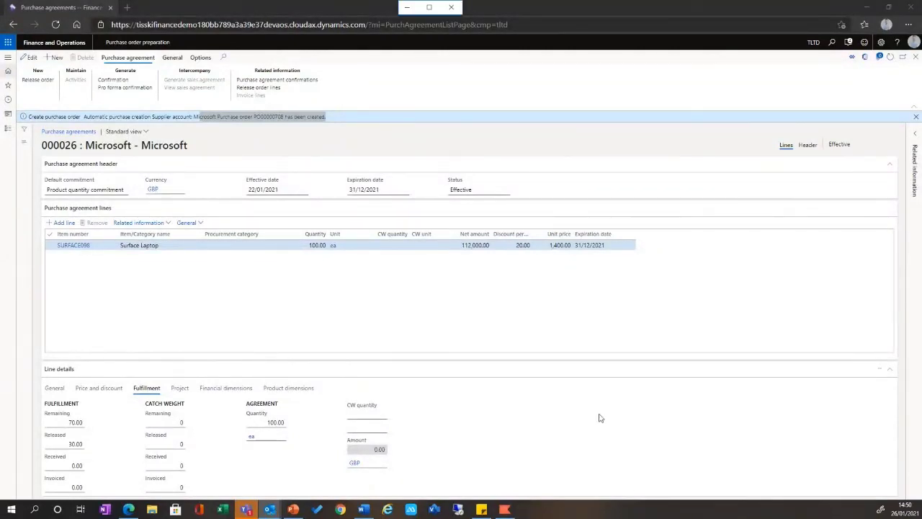
pyautogui.click(430, 8)
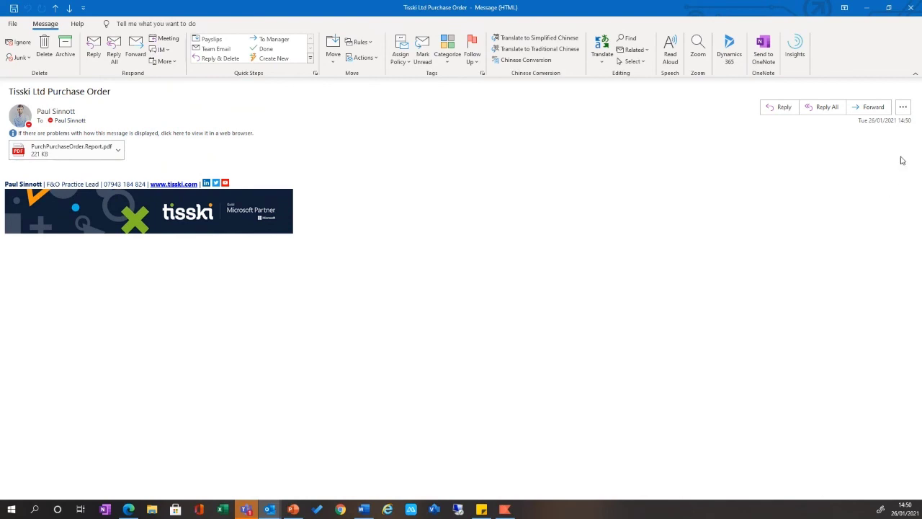
pyautogui.doubleClick(64, 149)
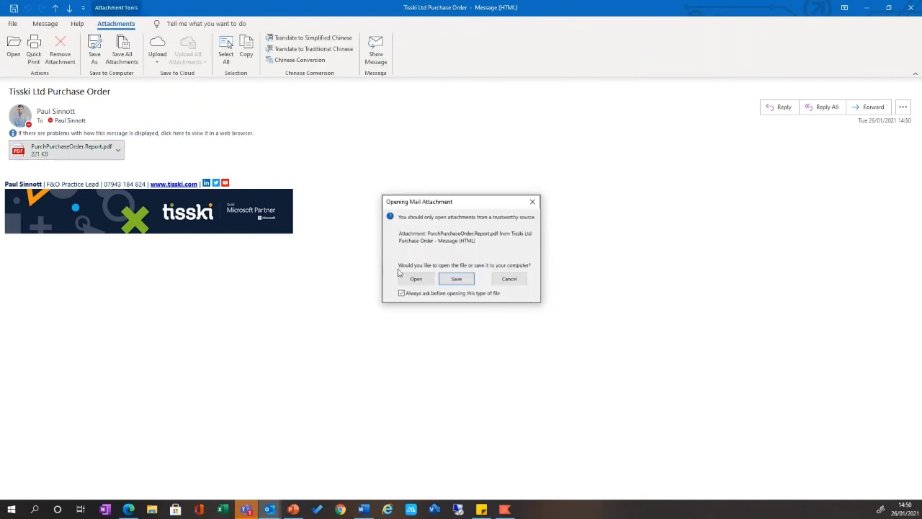
pyautogui.click(417, 278)
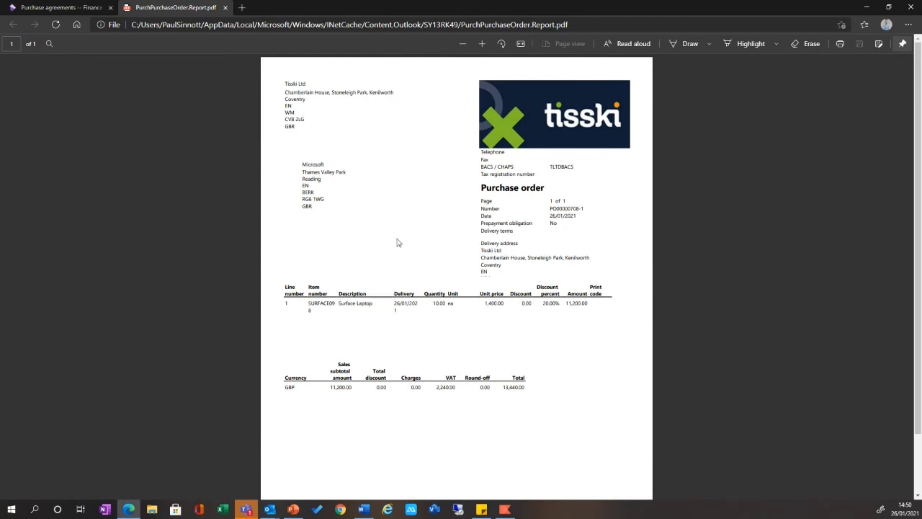
pyautogui.click(226, 7)
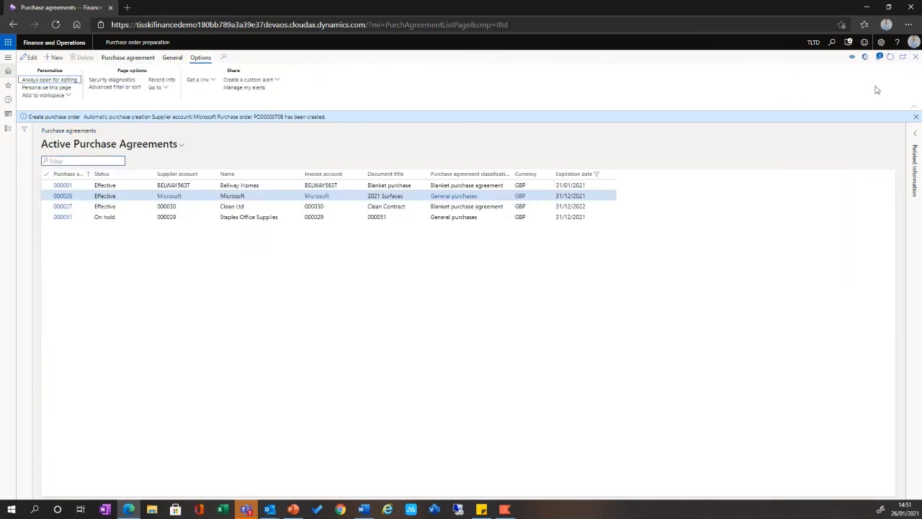
# Reopen the active purchase agreements from the workspace and examine the Expiration date filter and the list's saved views
pyautogui.click(916, 57)
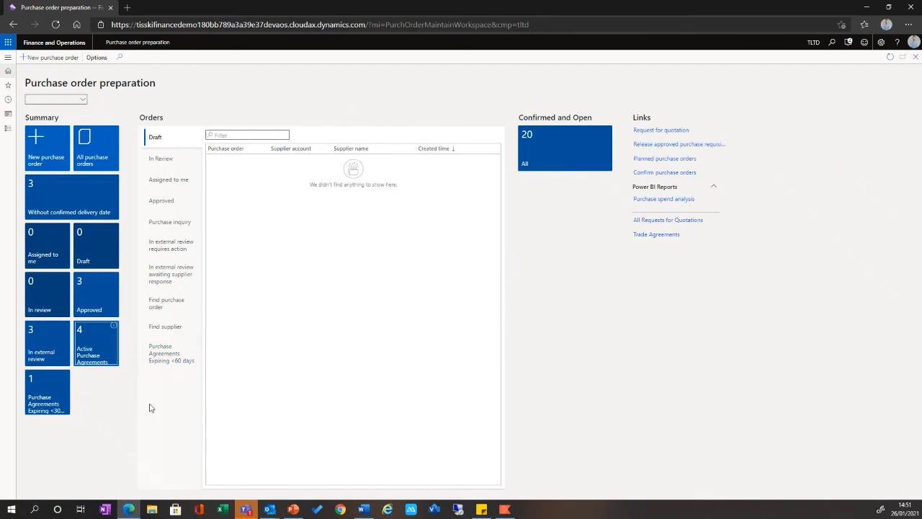
pyautogui.click(99, 353)
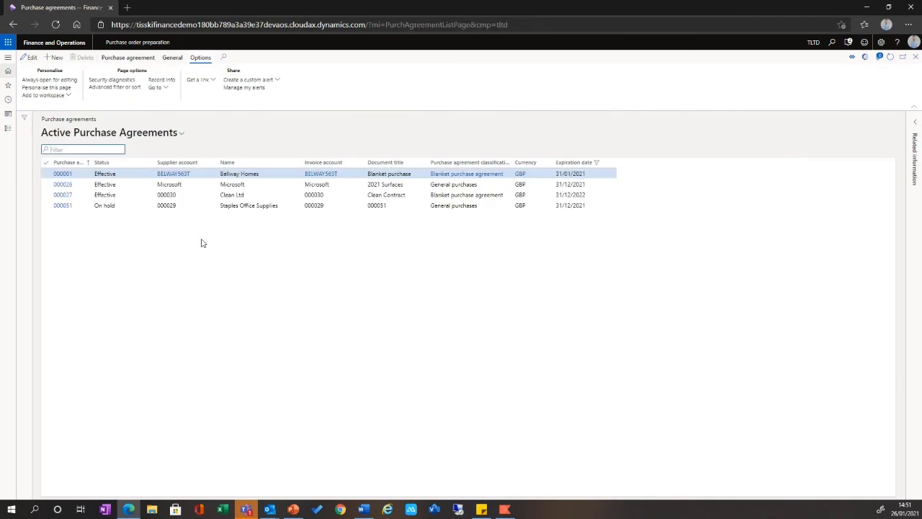
pyautogui.click(611, 165)
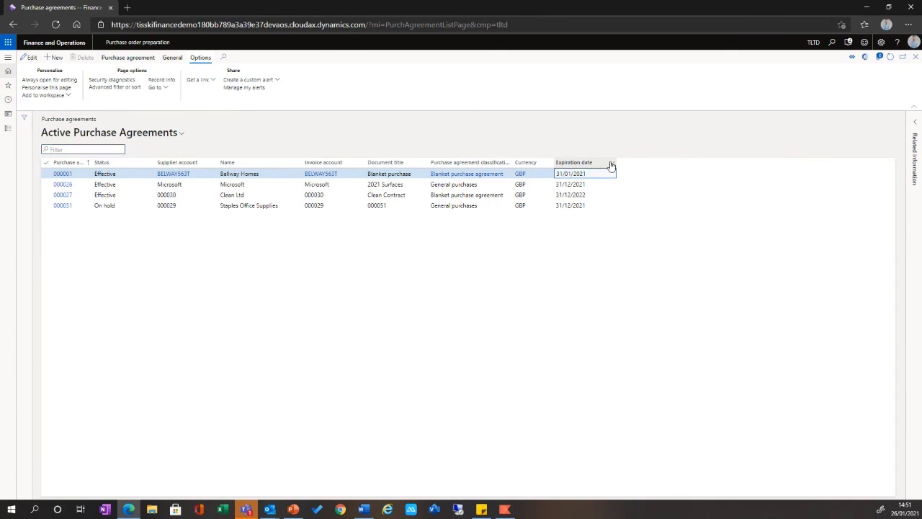
pyautogui.click(598, 237)
pyautogui.click(598, 165)
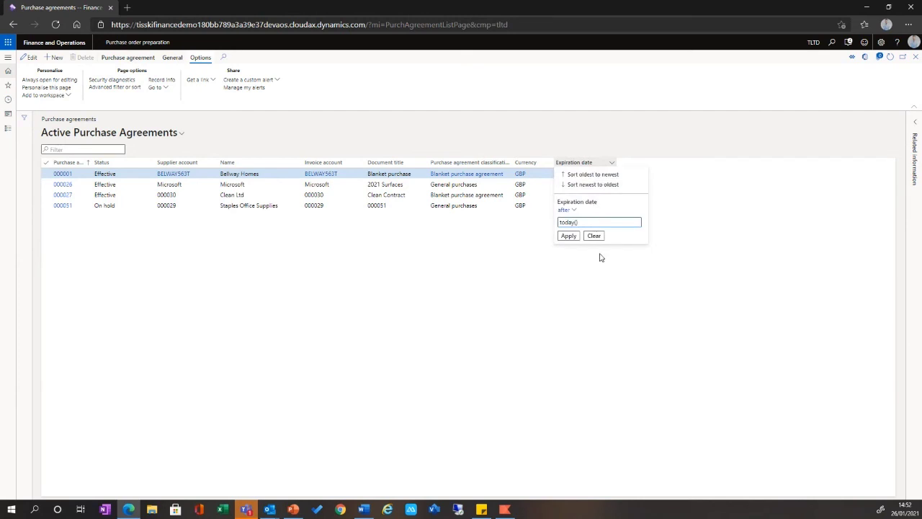
pyautogui.click(583, 269)
pyautogui.click(185, 133)
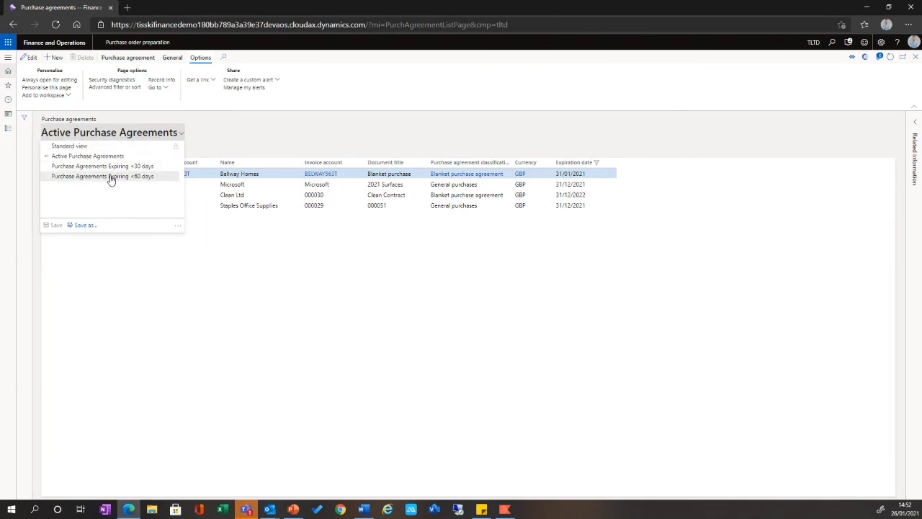
pyautogui.click(175, 263)
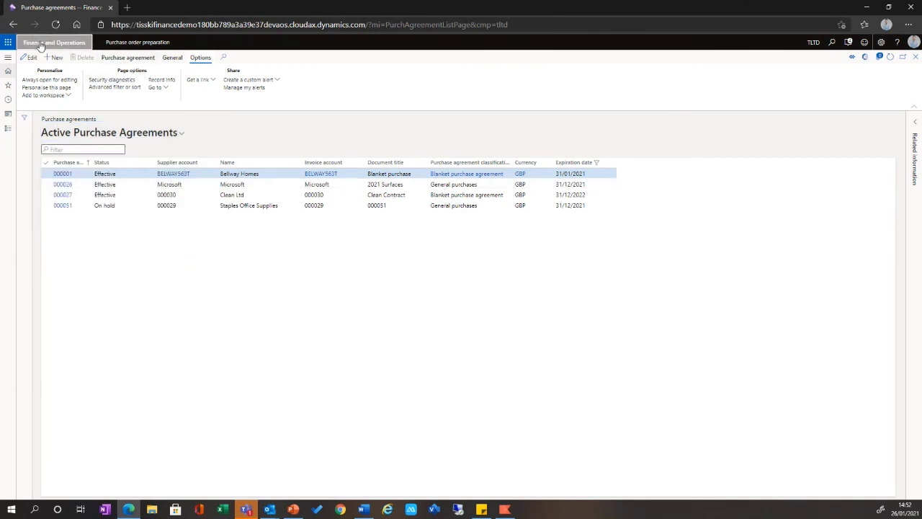
# Return to the Purchase order preparation workspace and remove the Purchase Agreements Expiring <60 days list from its Orders section
pyautogui.click(16, 57)
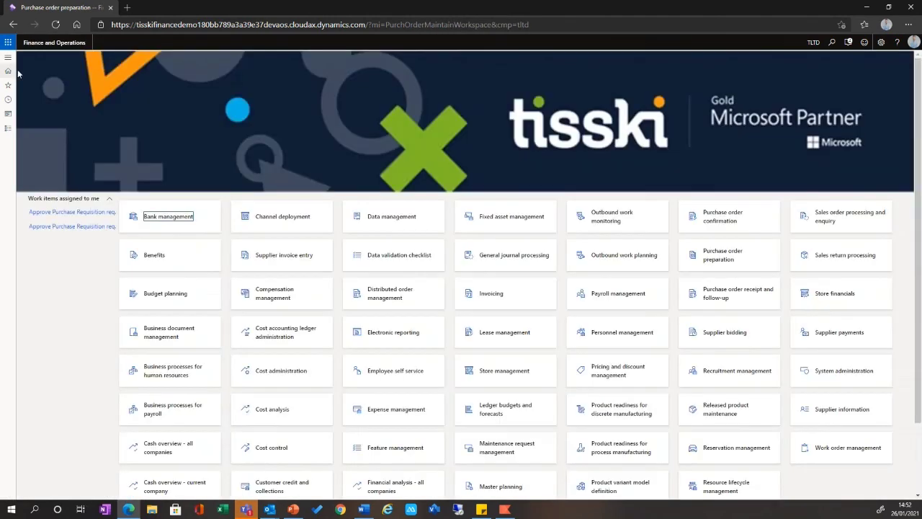
pyautogui.click(8, 60)
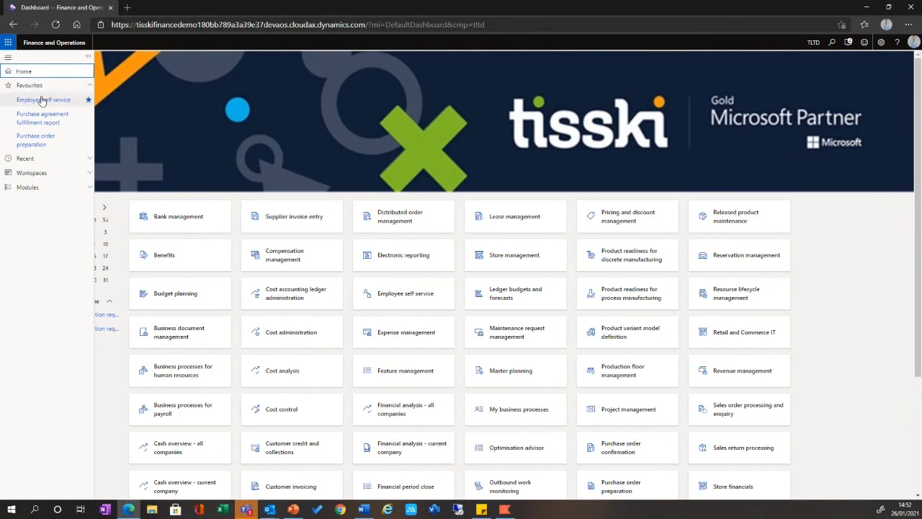
pyautogui.click(36, 139)
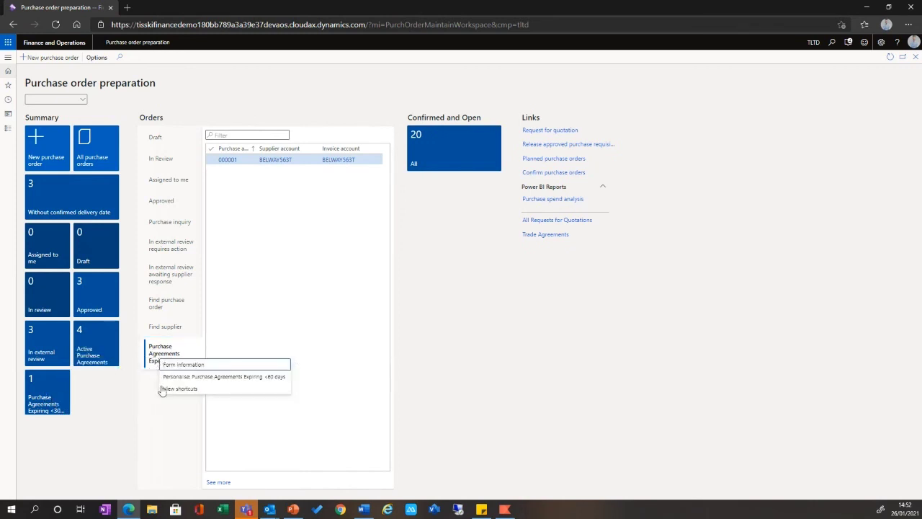
pyautogui.click(265, 385)
pyautogui.rightClick(265, 384)
pyautogui.click(216, 372)
pyautogui.click(160, 379)
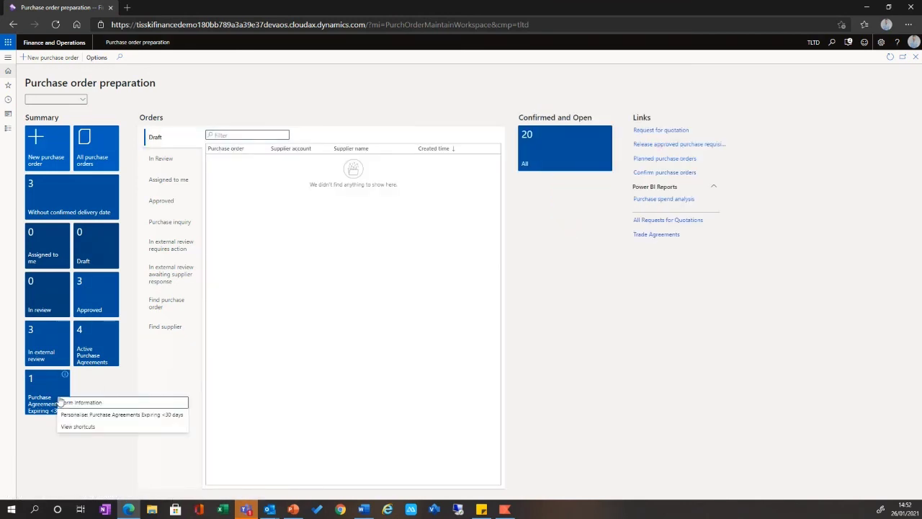
# Remove the Purchase Agreements Expiring <30 days tile from the workspace's Summary section
pyautogui.click(58, 404)
pyautogui.rightClick(115, 413)
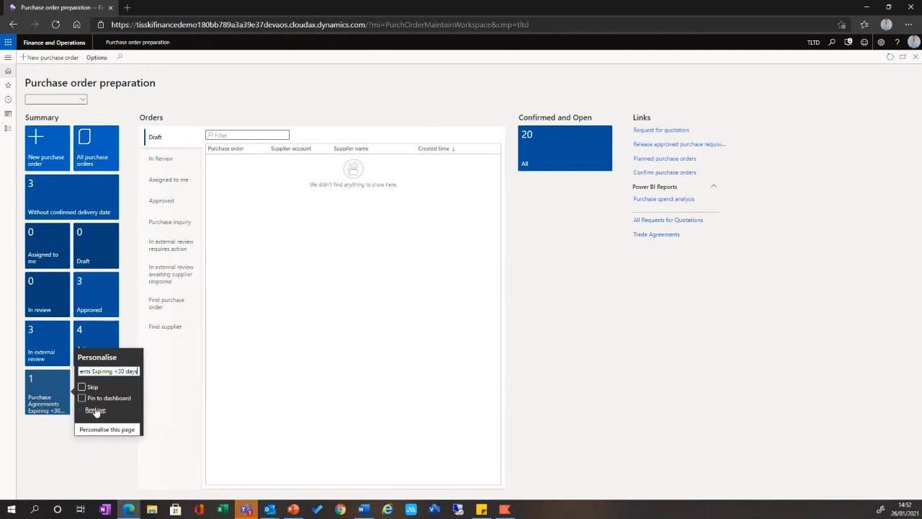
pyautogui.click(95, 409)
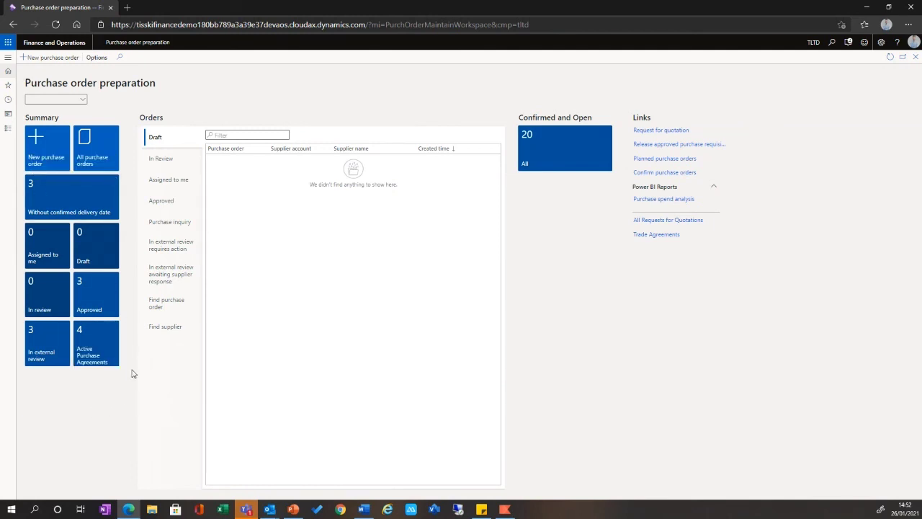
# Open the active purchase agreements from the workspace and switch the list to the Purchase Agreements Expiring <30 days view
pyautogui.click(8, 57)
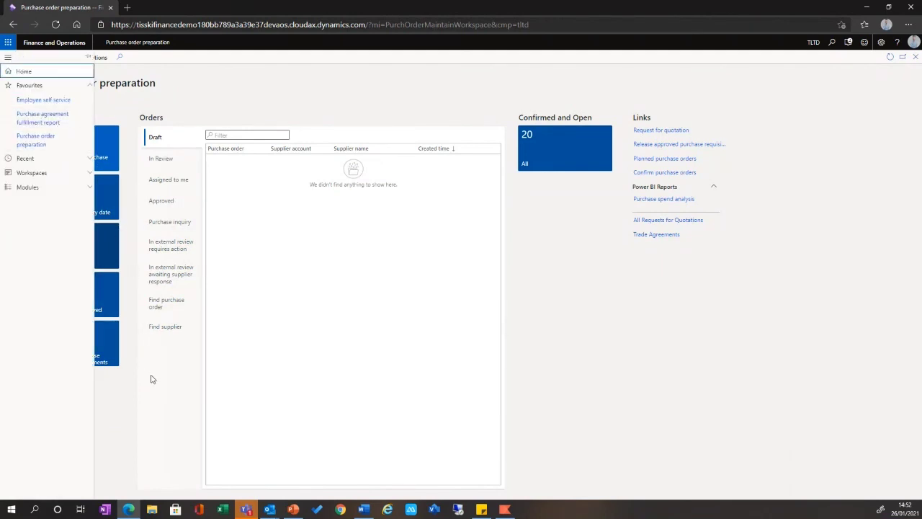
pyautogui.click(153, 380)
pyautogui.click(103, 355)
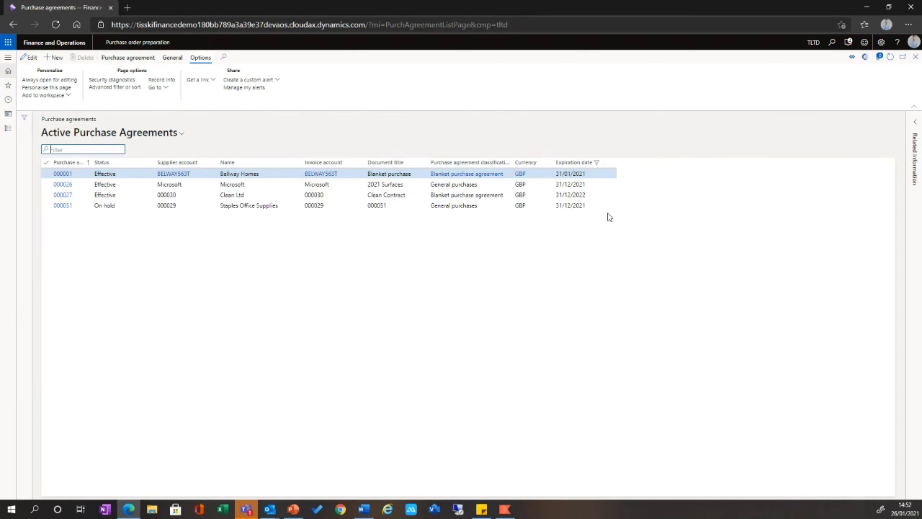
pyautogui.click(182, 134)
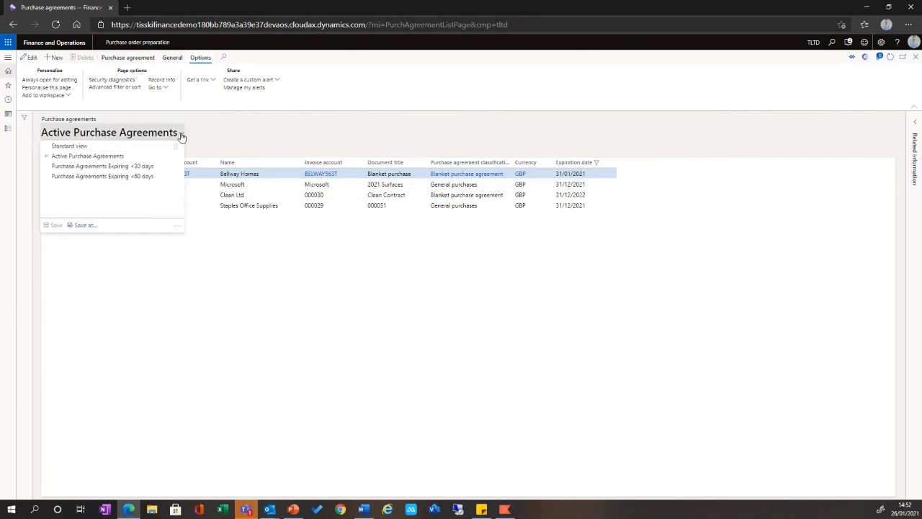
pyautogui.click(129, 165)
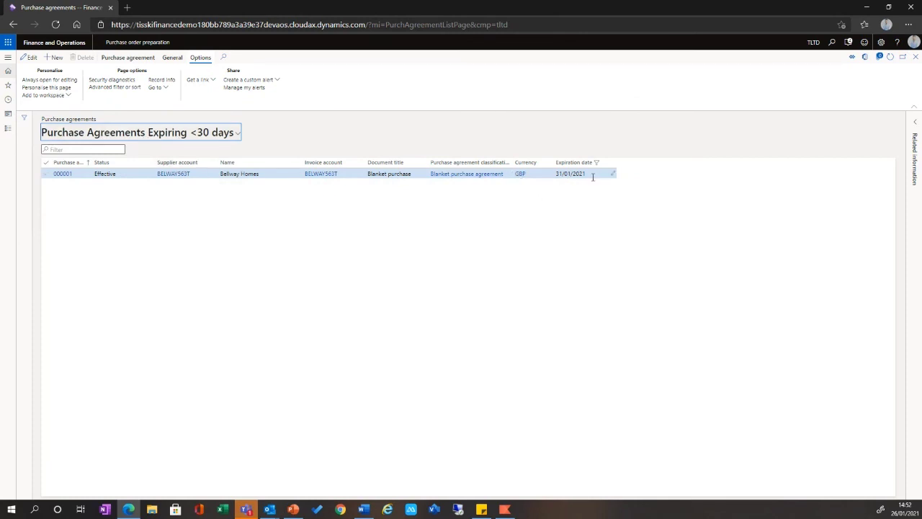
# Add the Purchase Agreements Expiring <30 days view to the Purchase order confirmation workspace as a tabular list with the preselected columns
pyautogui.click(70, 97)
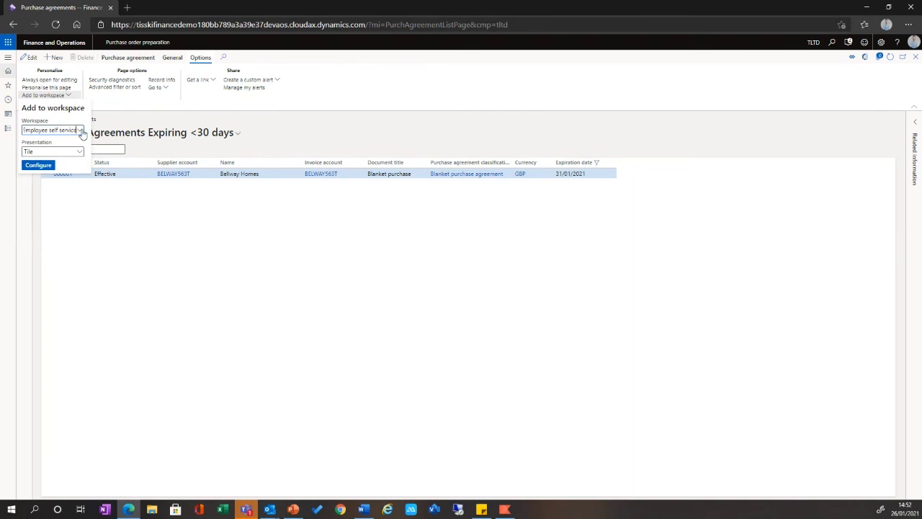
pyautogui.click(80, 132)
pyautogui.scroll(-2, 112, 173)
pyautogui.scroll(-5, 112, 173)
pyautogui.moveTo(111, 183); pyautogui.dragTo(111, 210)
pyautogui.scroll(-1, 90, 180)
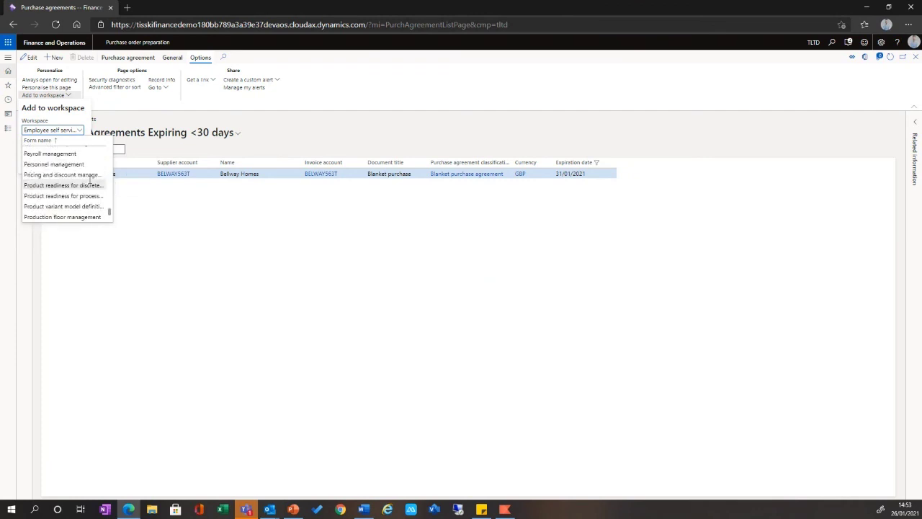
pyautogui.scroll(-1, 73, 192)
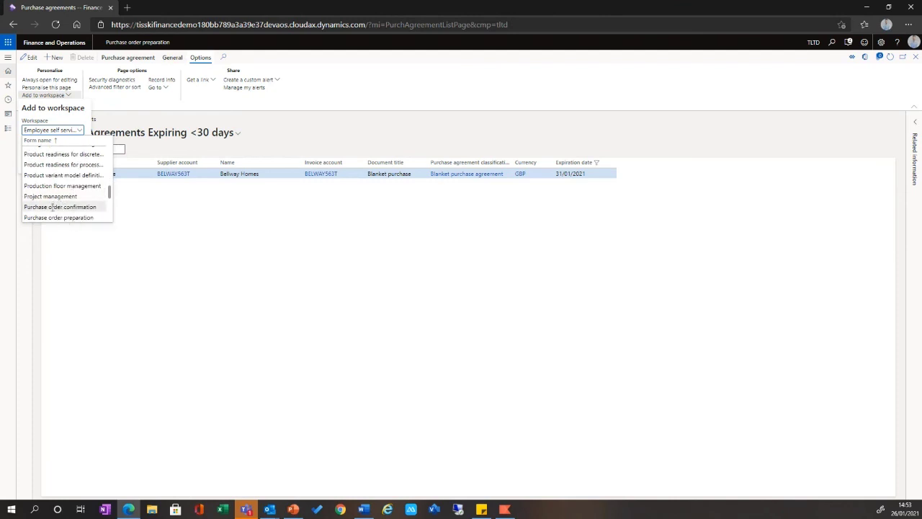
pyautogui.click(51, 207)
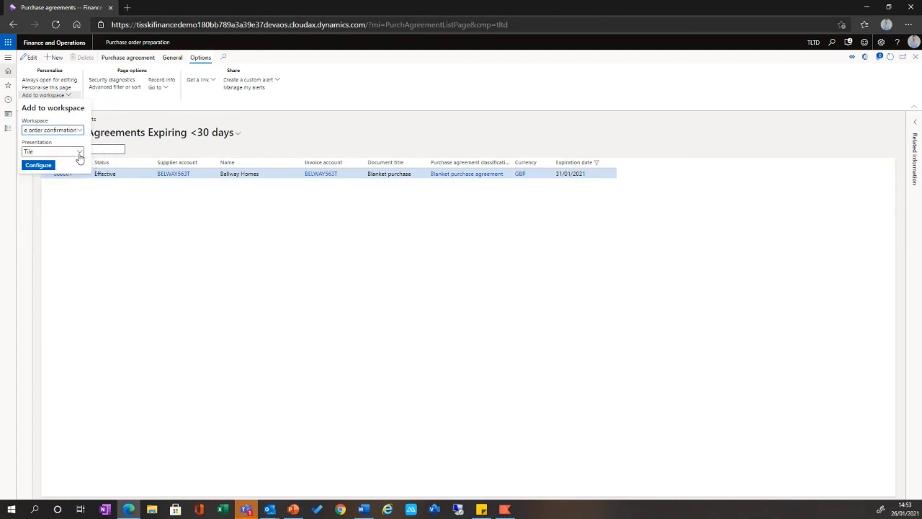
pyautogui.click(79, 154)
pyautogui.click(58, 172)
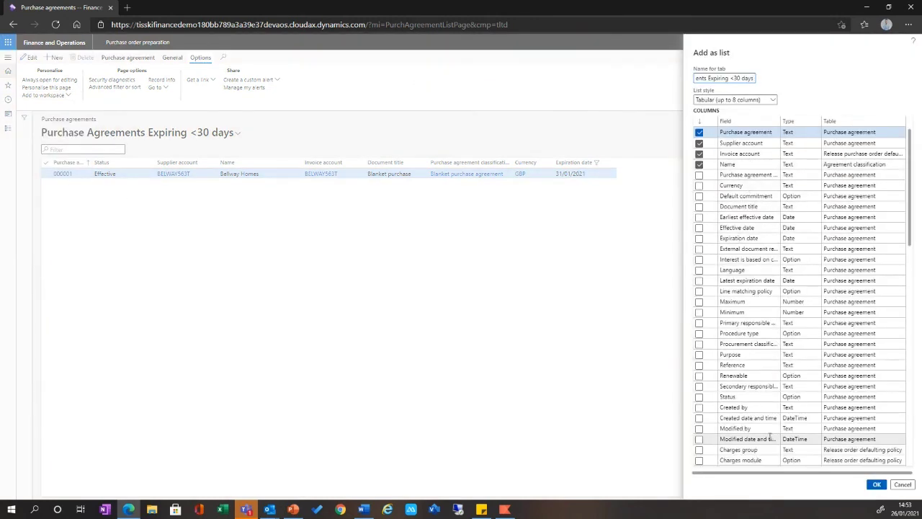
pyautogui.click(877, 484)
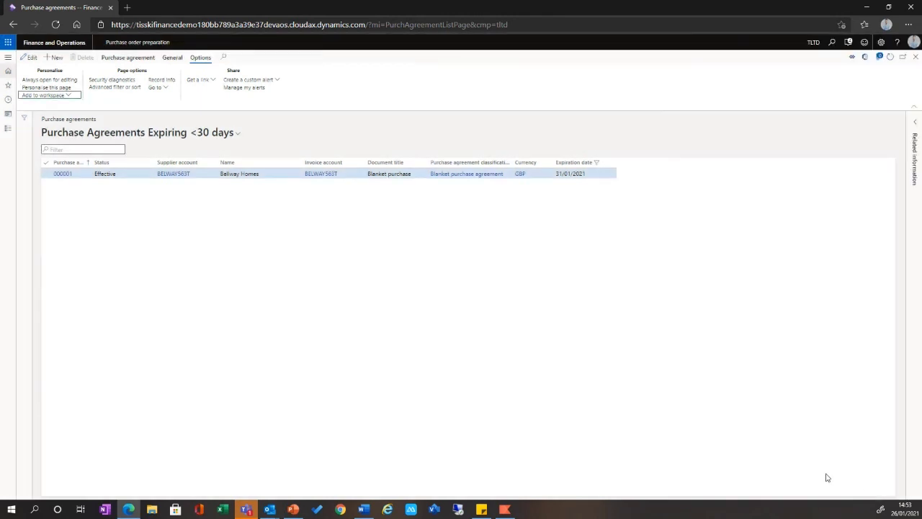
# Switch to the Purchase Agreements Expiring <60 days view and add it to the Purchase order confirmation workspace as a tile showing the count
pyautogui.click(232, 138)
pyautogui.click(141, 177)
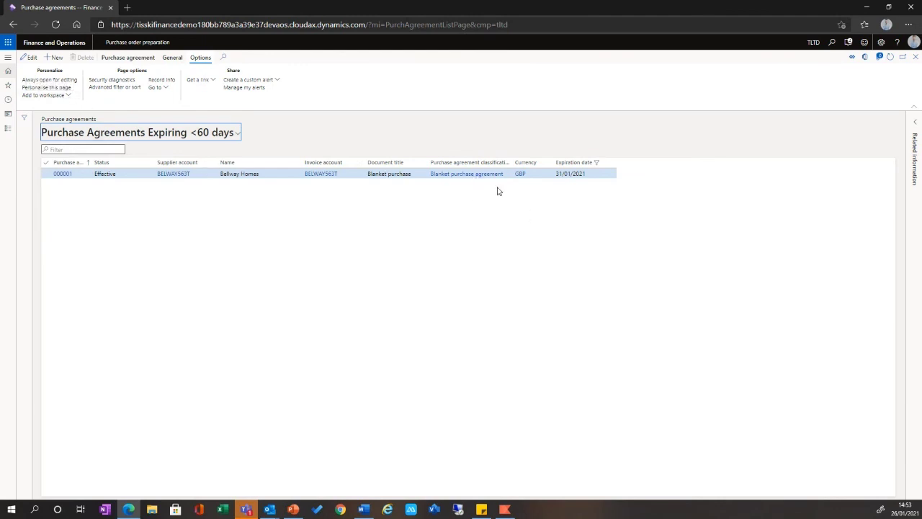
pyautogui.click(65, 96)
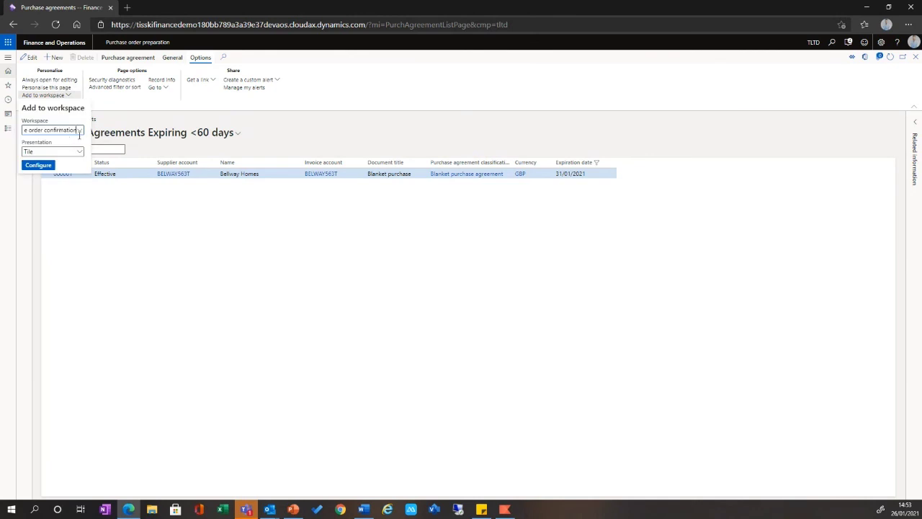
pyautogui.click(78, 151)
pyautogui.click(63, 164)
pyautogui.click(54, 166)
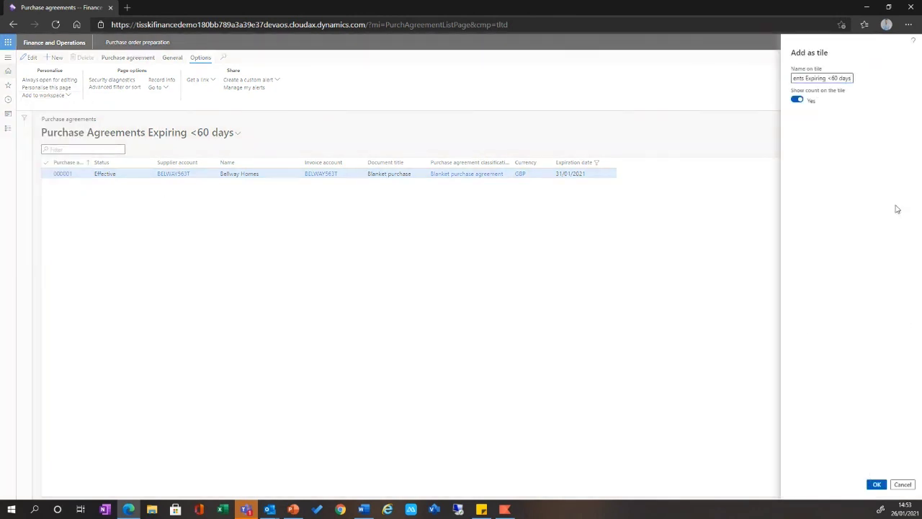
pyautogui.moveTo(800, 77); pyautogui.dragTo(863, 87)
pyautogui.click(877, 484)
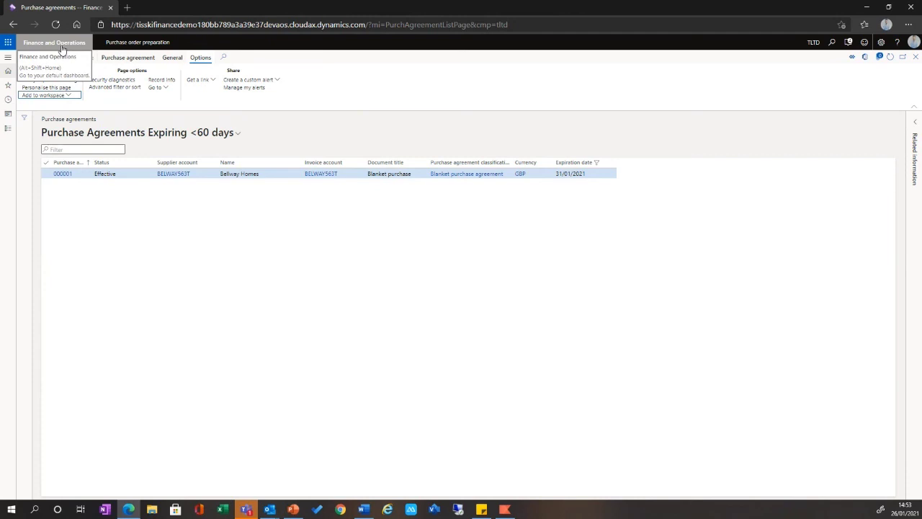
pyautogui.click(8, 57)
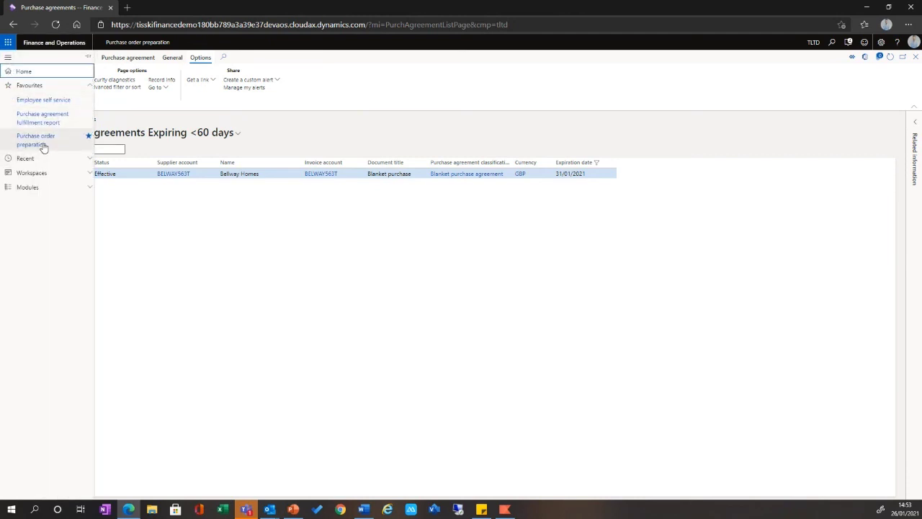
pyautogui.click(37, 141)
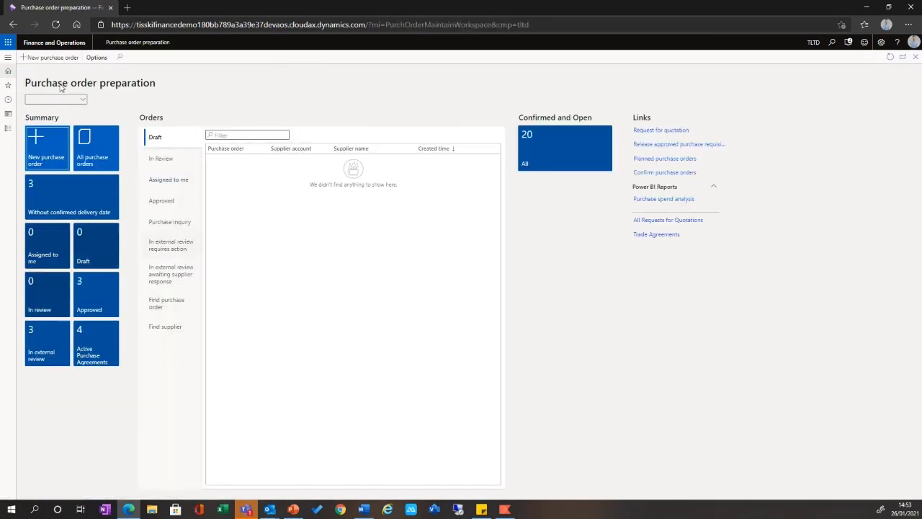
pyautogui.click(8, 58)
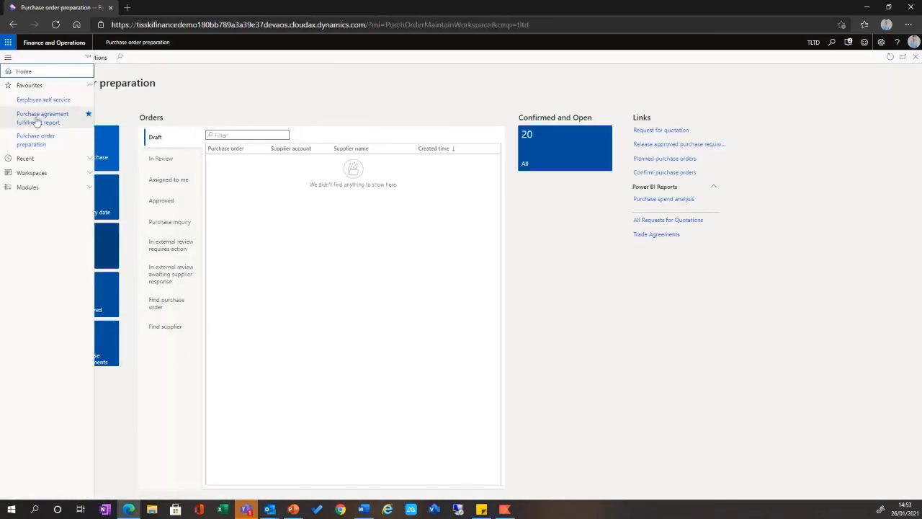
pyautogui.click(43, 173)
pyautogui.scroll(-5, 57, 281)
pyautogui.scroll(-5, 57, 288)
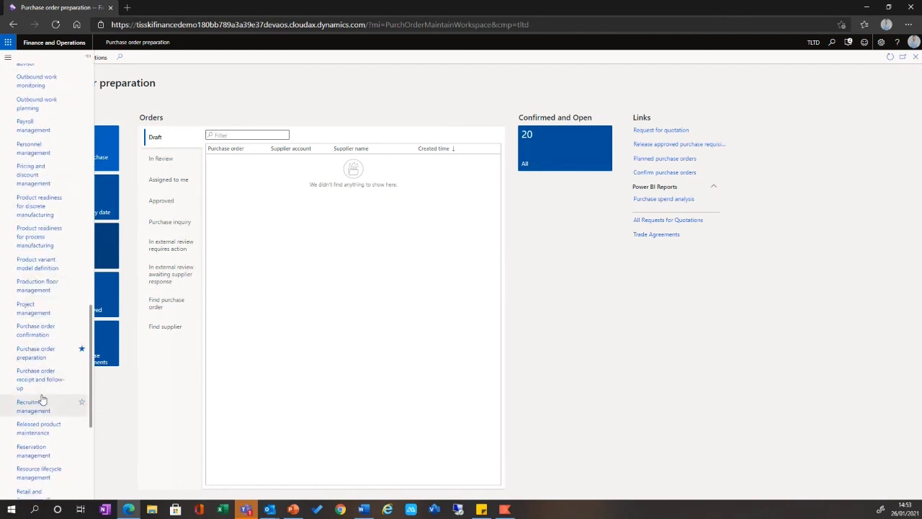
pyautogui.click(36, 356)
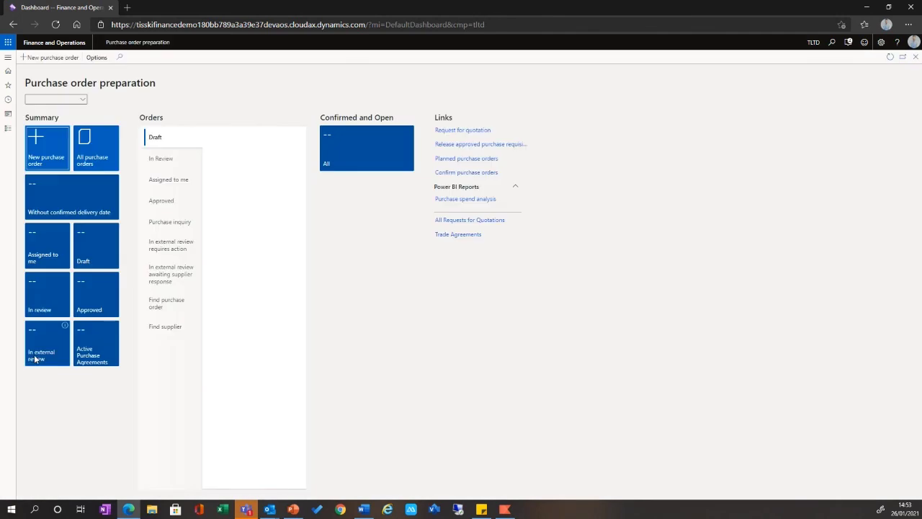
# Open the Purchase order confirmation workspace and view its Purchase Agreements Expiring <30 days list
pyautogui.click(8, 57)
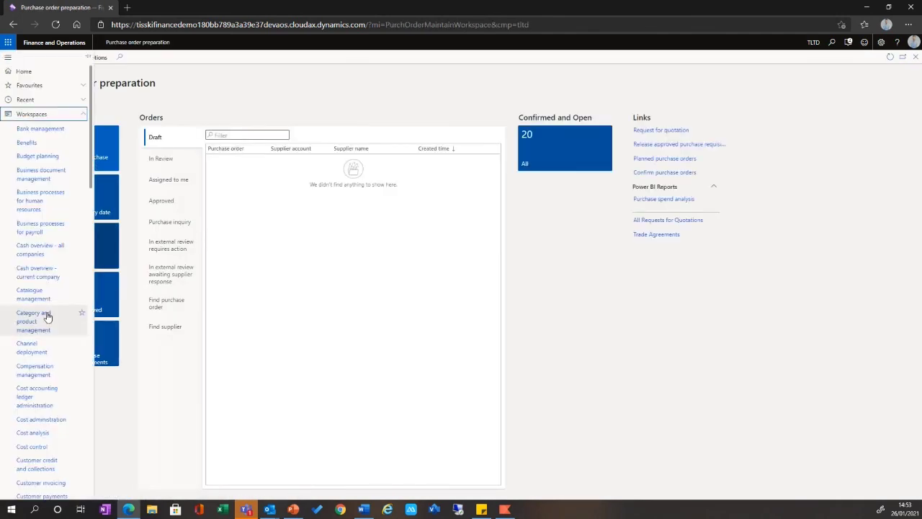
pyautogui.scroll(-1, 42, 389)
pyautogui.scroll(-10, 41, 389)
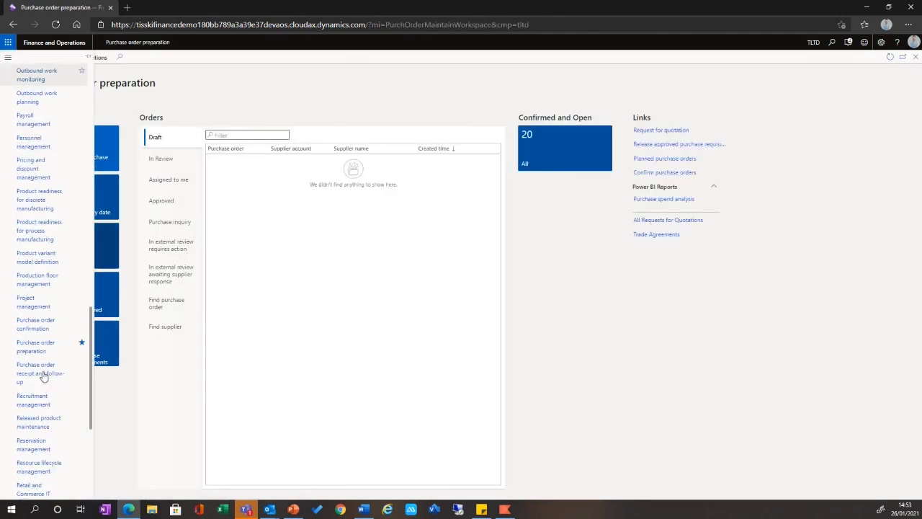
pyautogui.click(32, 324)
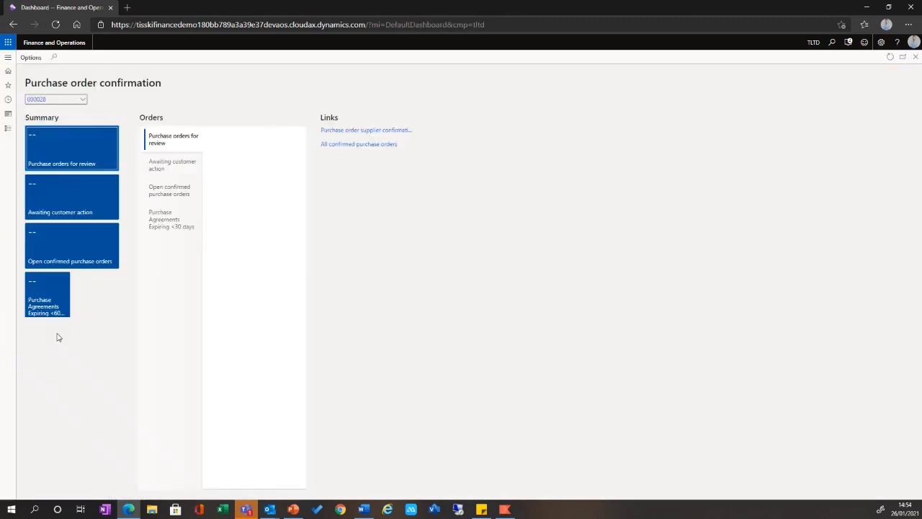
pyautogui.click(170, 227)
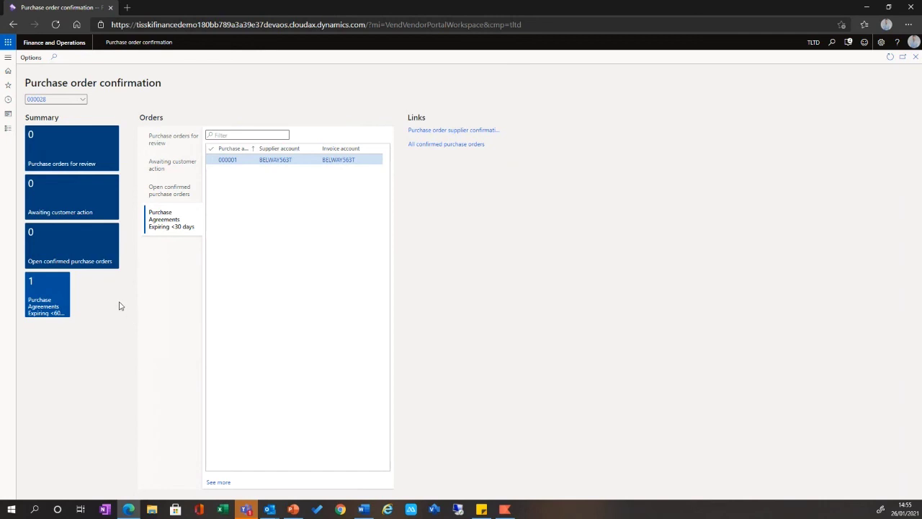
# Return to the default dashboard, and switch to the PowerPoint presentation to show the Intro slide with the contact details
pyautogui.click(69, 45)
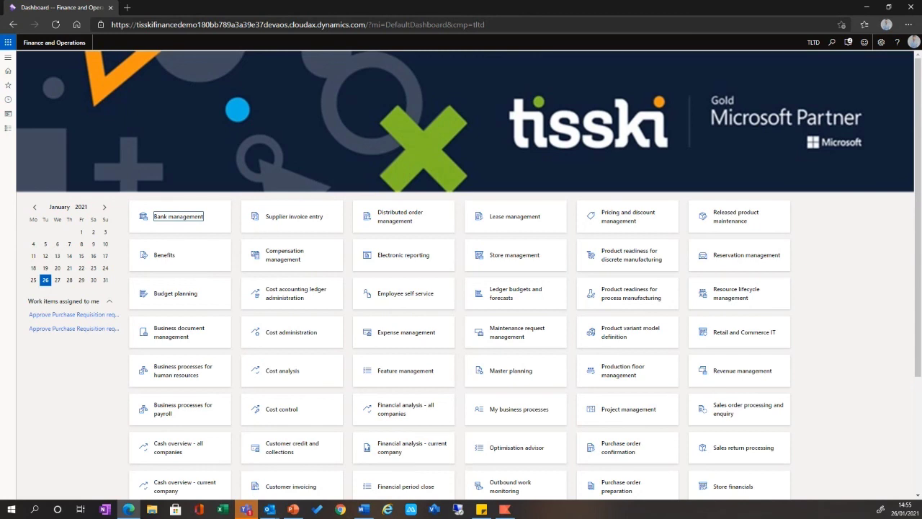
pyautogui.hotkey('alt', 'Tab')
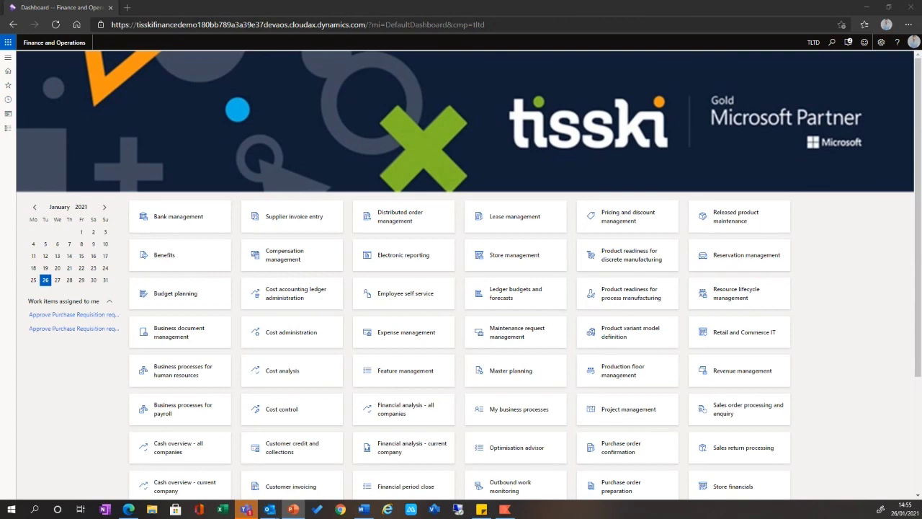
pyautogui.hotkey('alt', 'Tab')
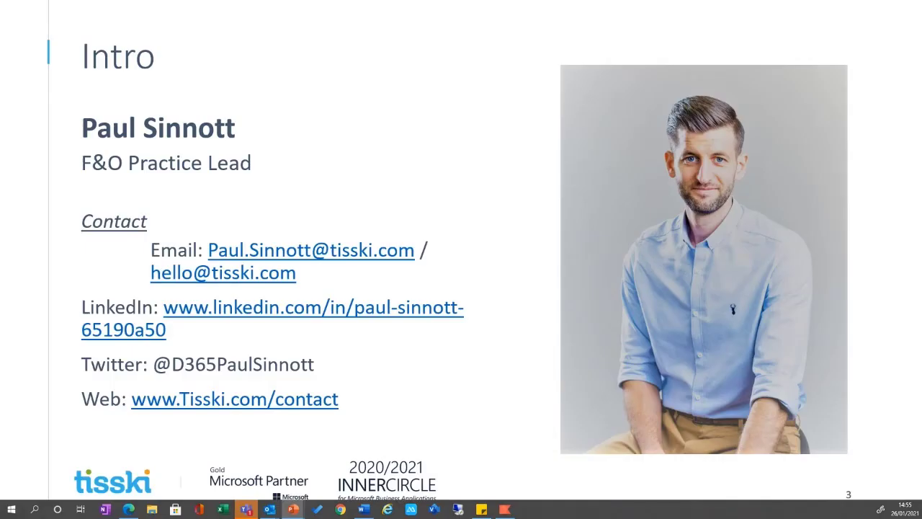